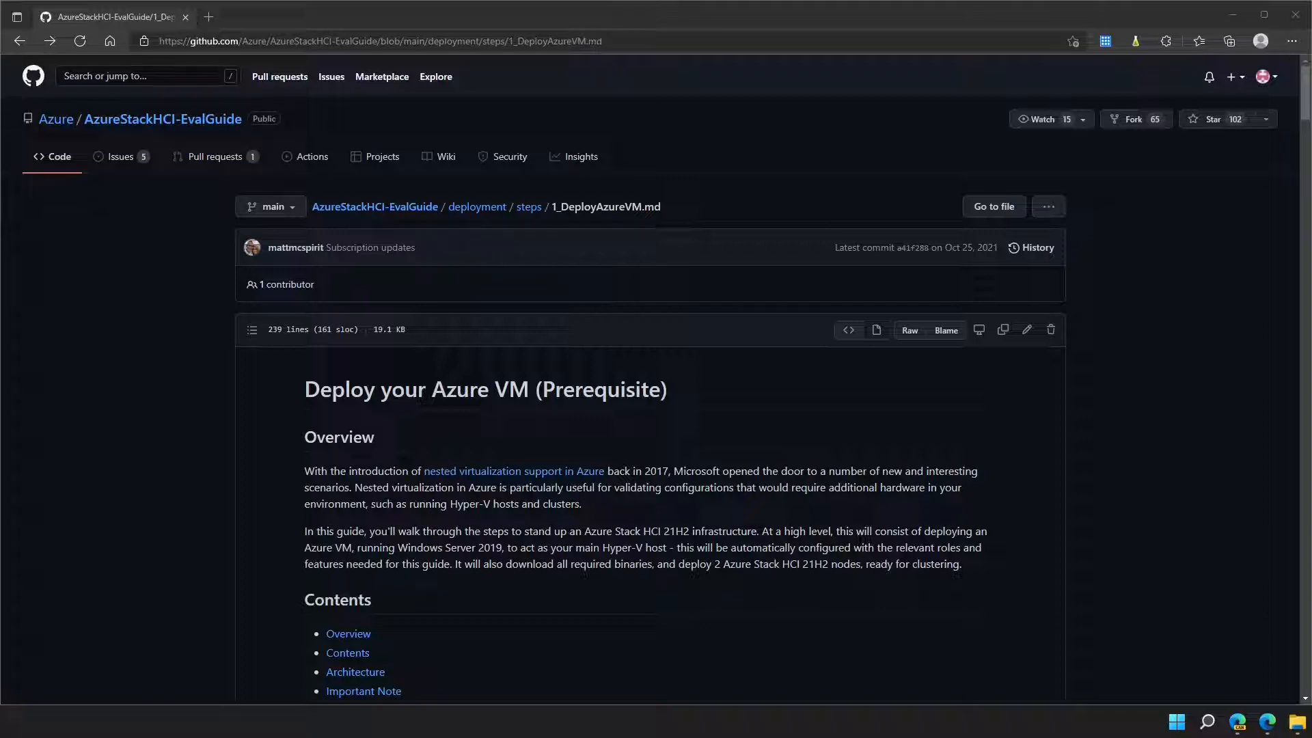
# Step: Read the deployment guide's architecture diagram, important note and Azure subscription options
pyautogui.scroll(-9, 1084, 548)
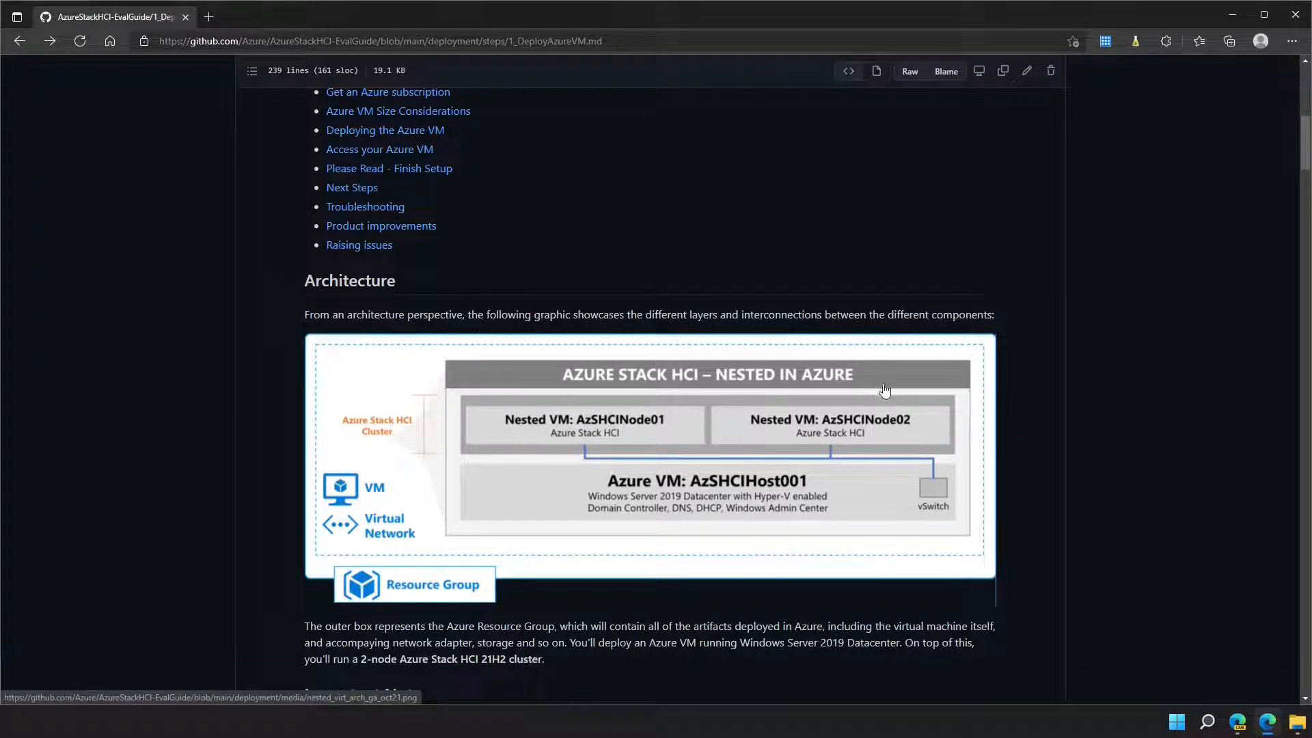
pyautogui.scroll(-1, 881, 410)
pyautogui.scroll(-1, 880, 410)
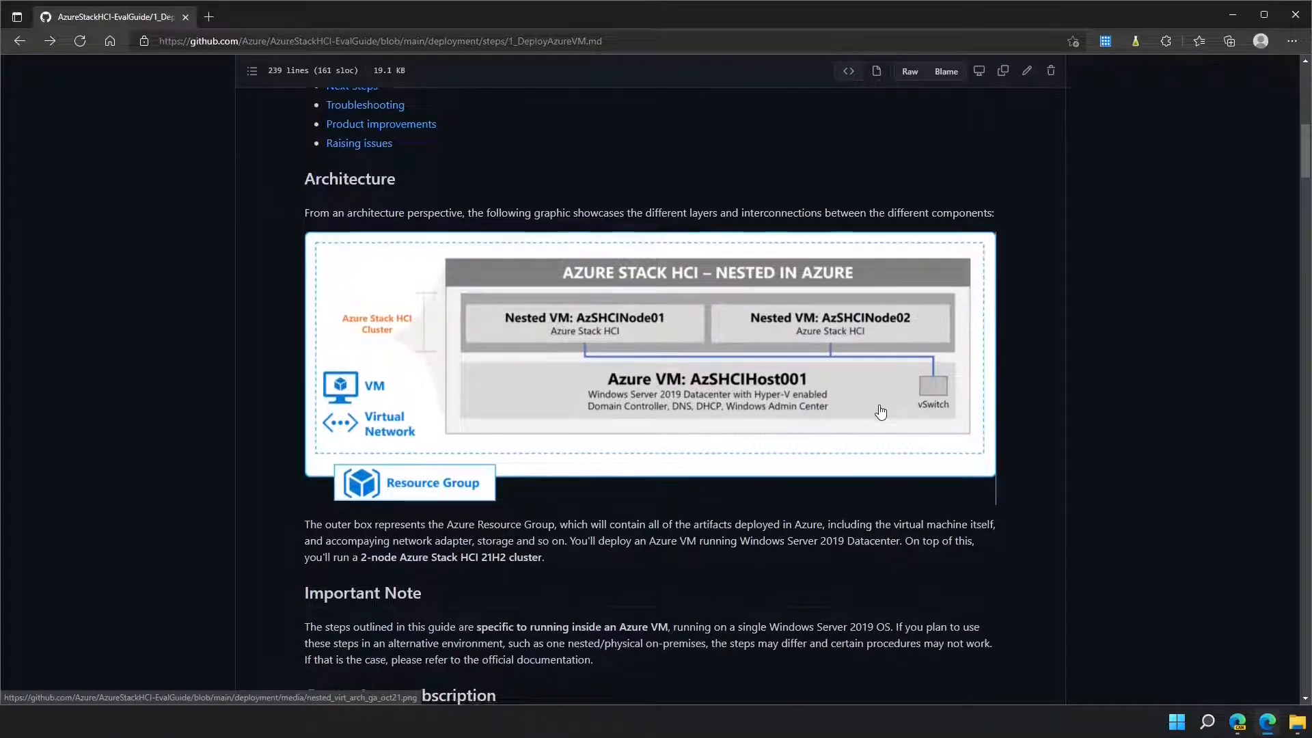
pyautogui.scroll(-3, 881, 411)
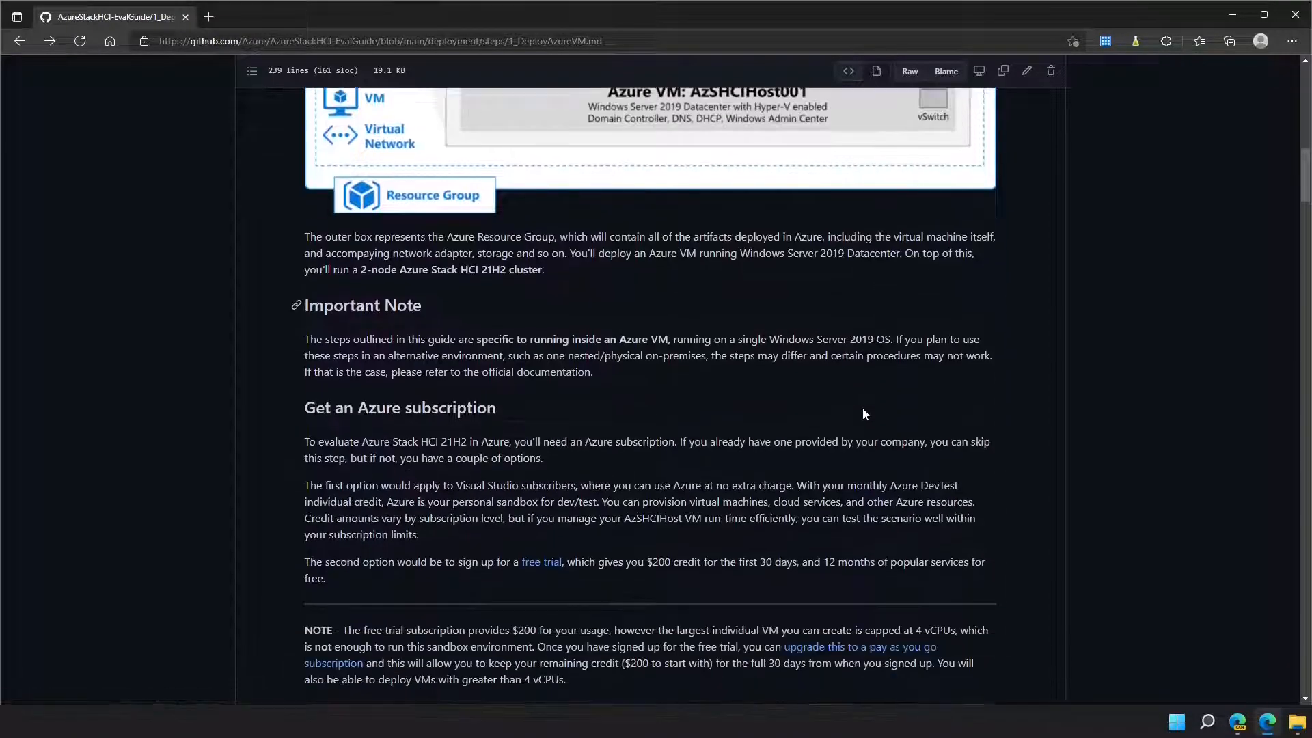
pyautogui.scroll(-1, 862, 407)
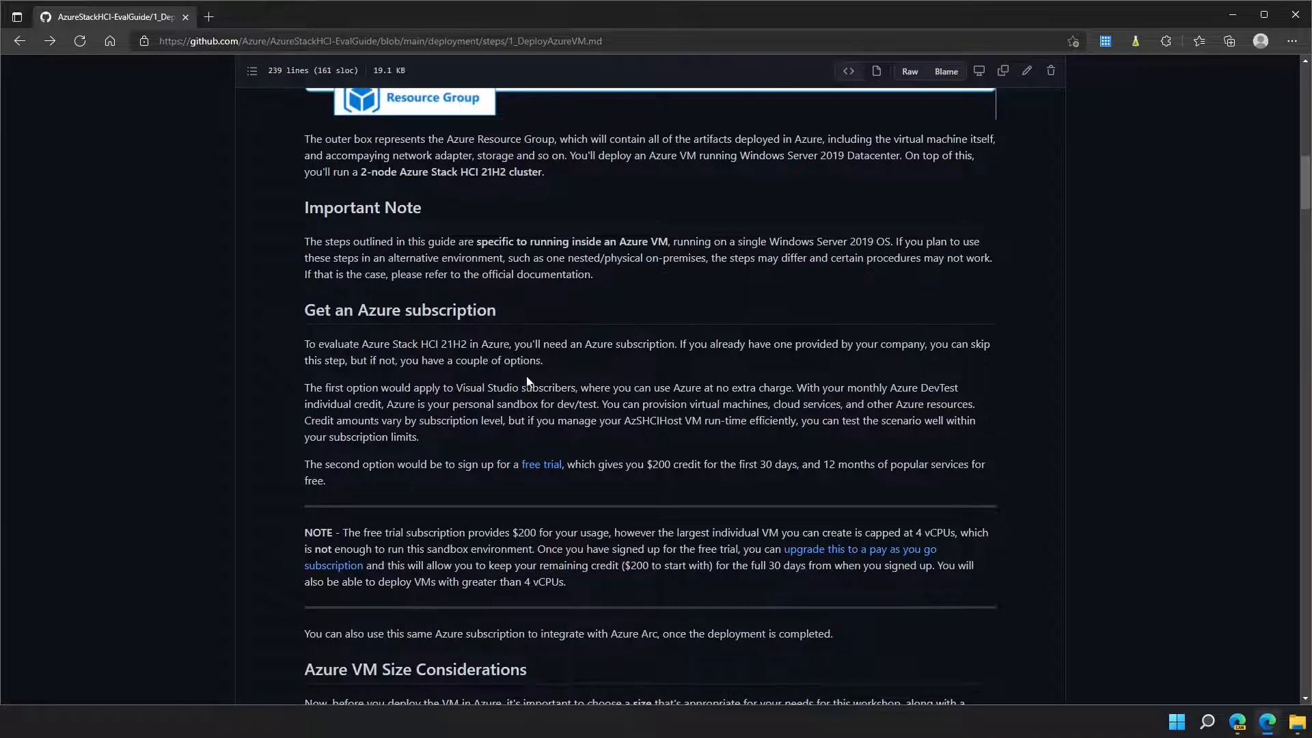
pyautogui.scroll(-1, 544, 382)
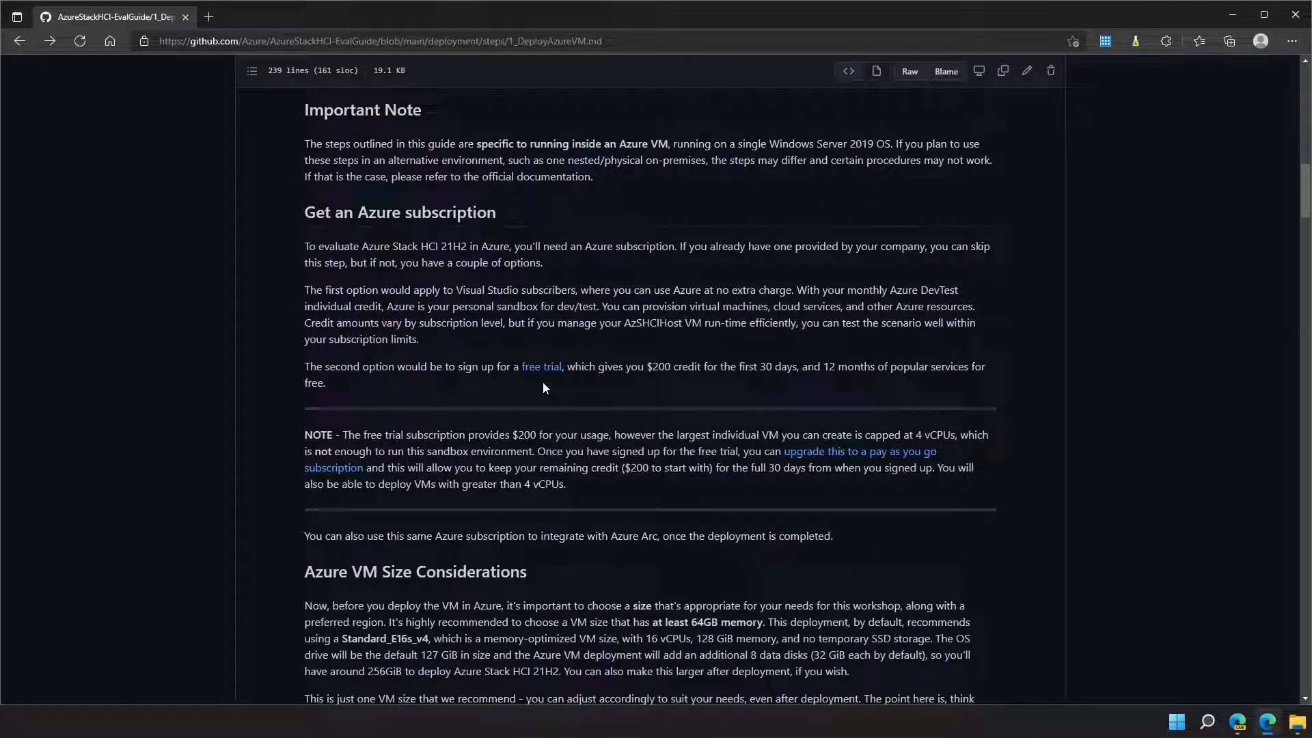
pyautogui.scroll(-1, 542, 383)
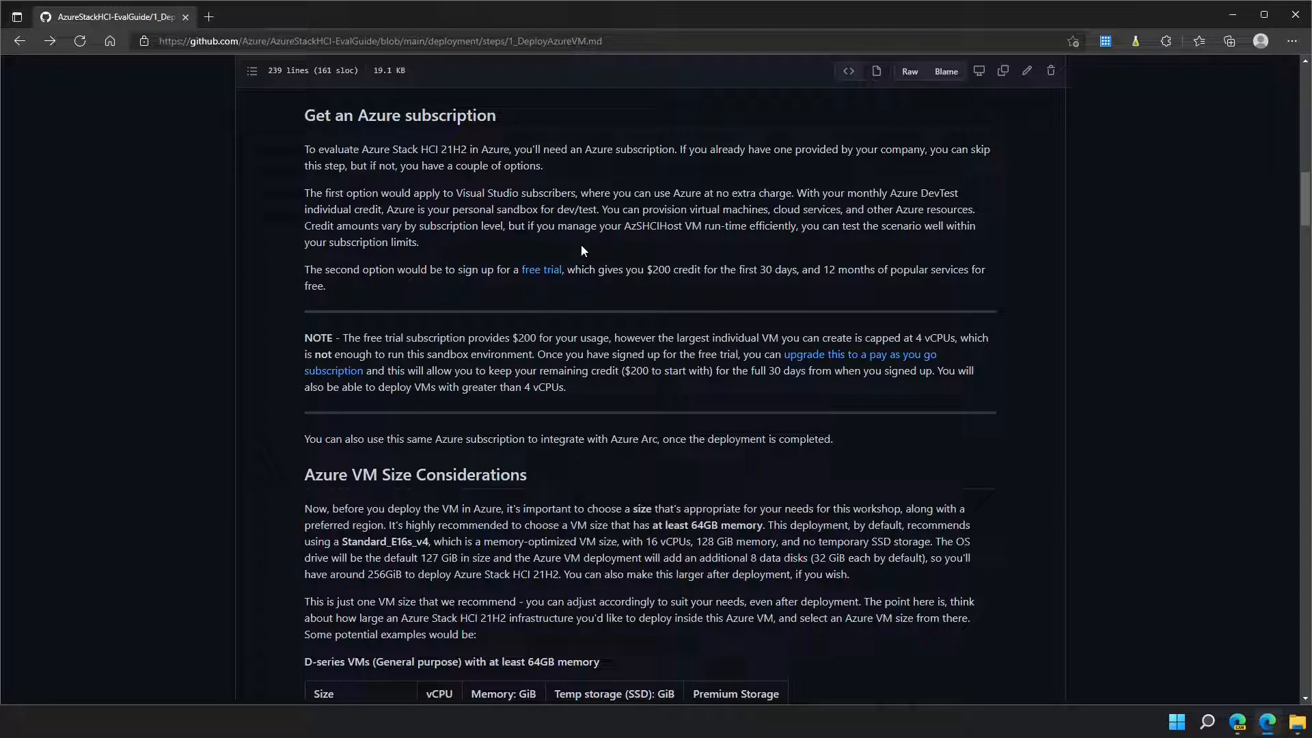
pyautogui.scroll(-1, 582, 247)
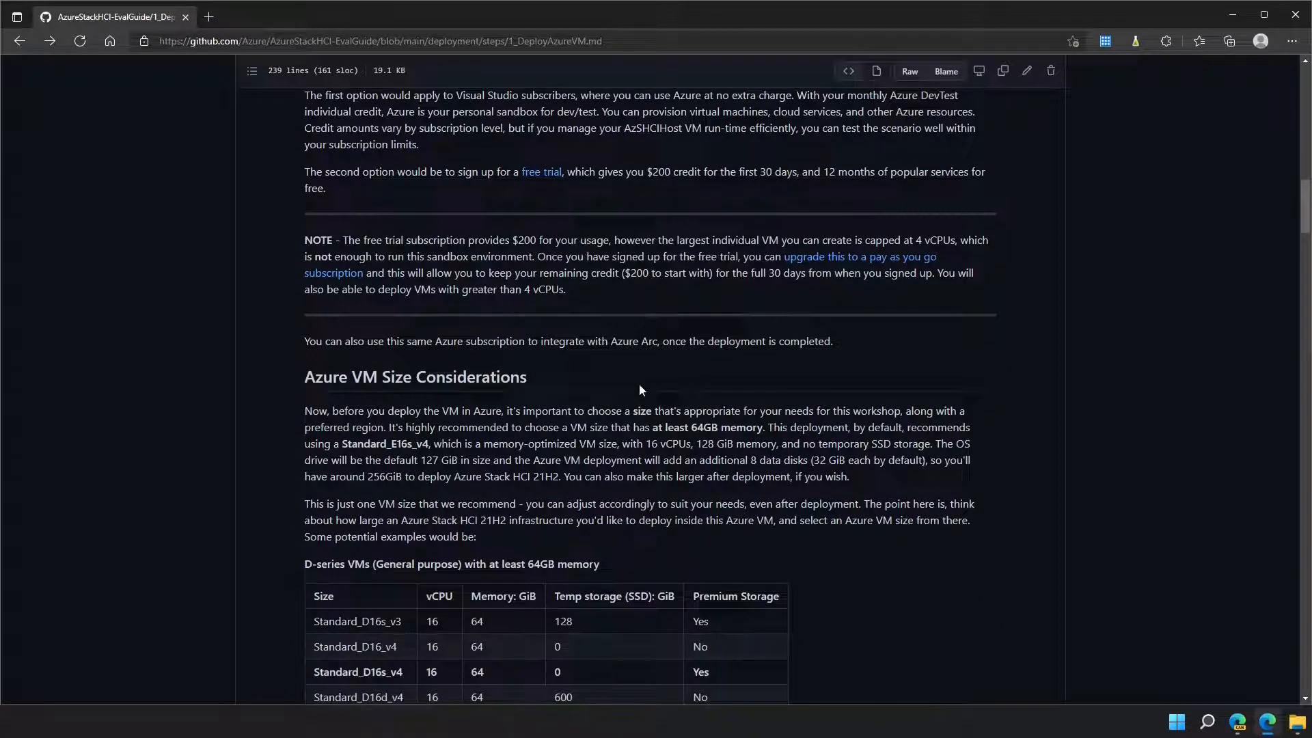
# Step: Examine the recommended VM size, vCPU count and memory in the Azure VM Size Considerations section
pyautogui.doubleClick(650, 443)
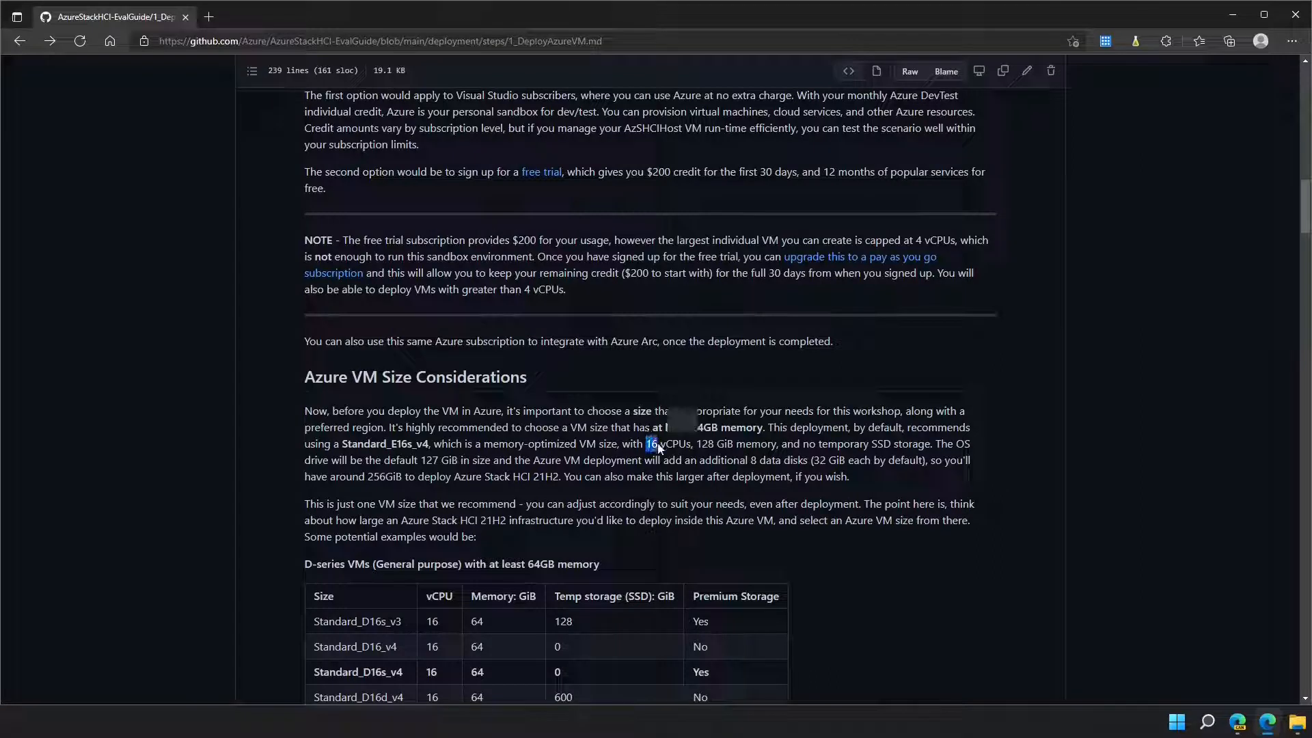
pyautogui.click(691, 429)
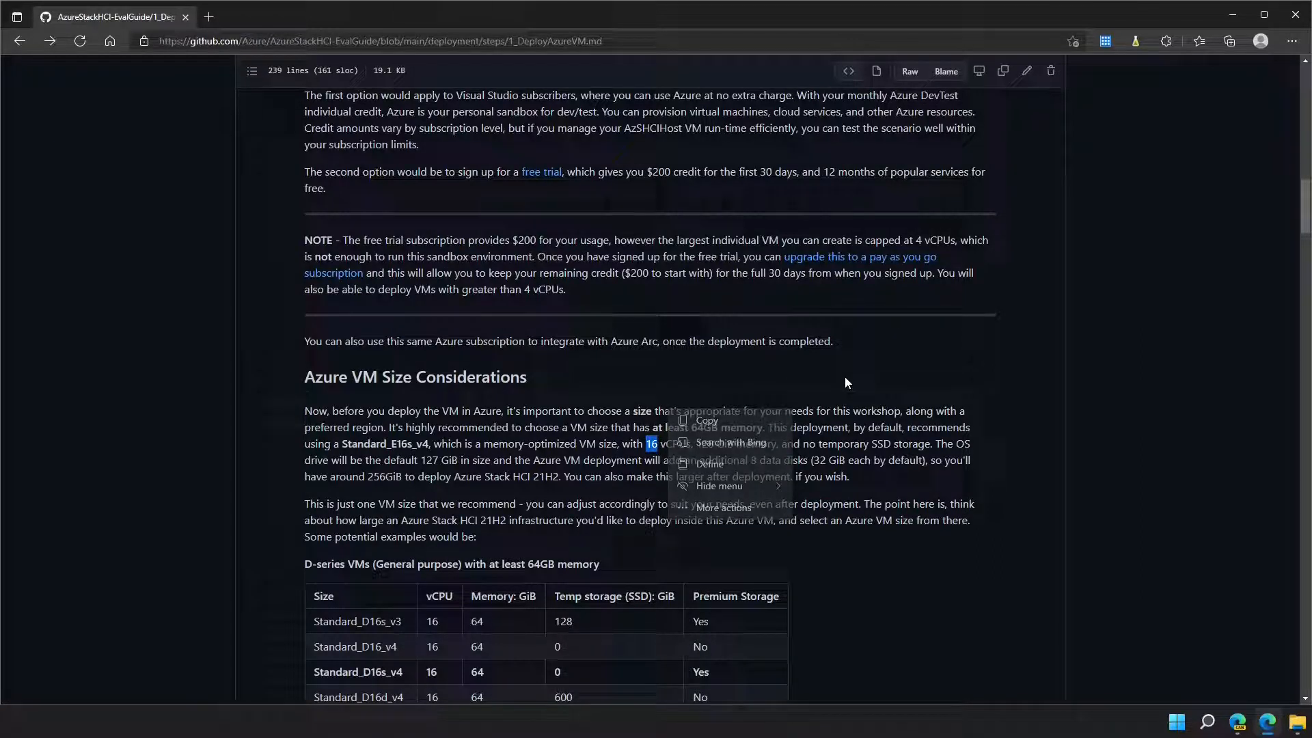
pyautogui.click(845, 377)
pyautogui.scroll(-2, 1011, 411)
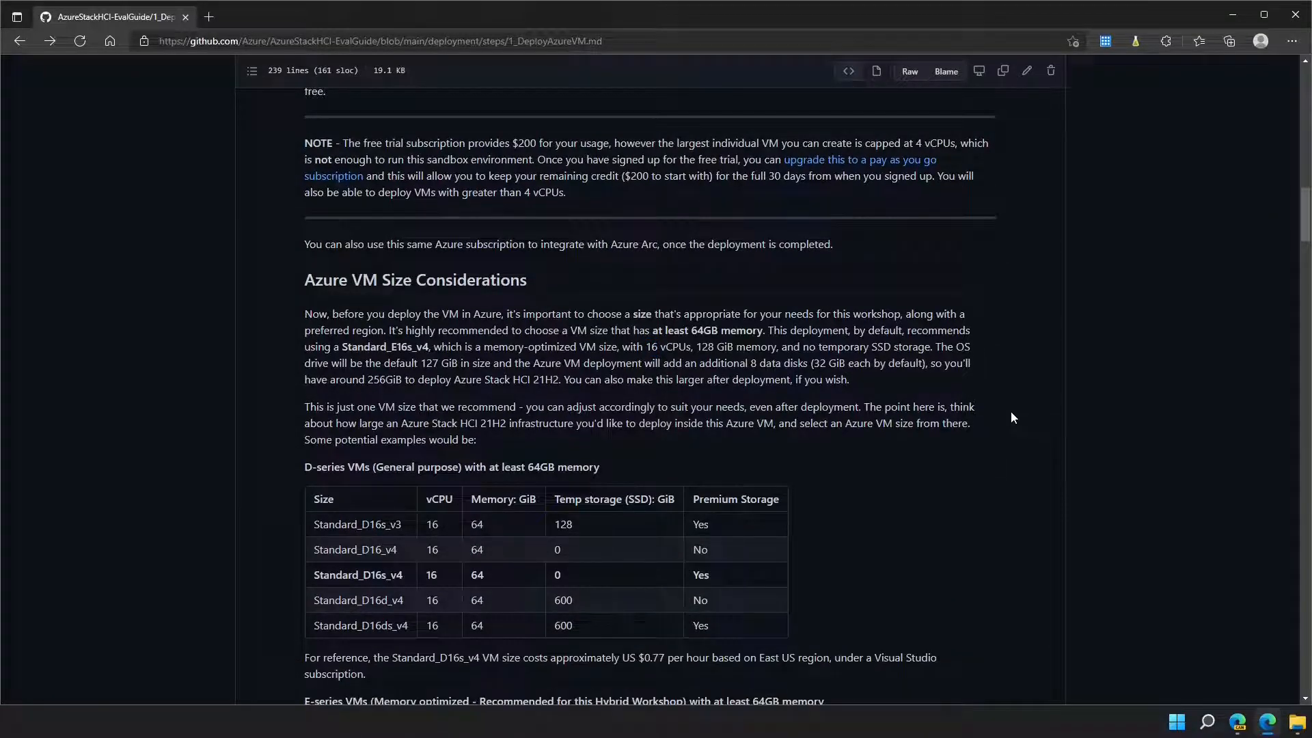
pyautogui.scroll(-2, 1011, 413)
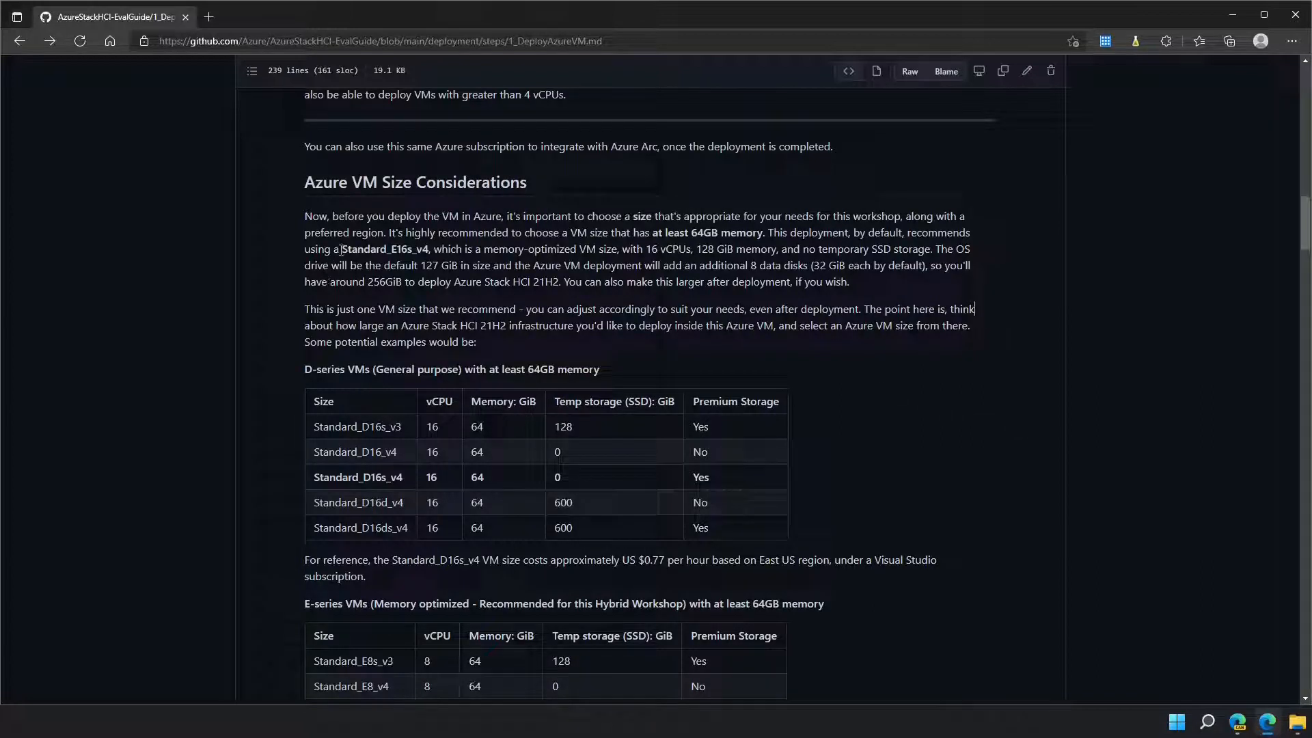
pyautogui.moveTo(386, 251); pyautogui.dragTo(413, 250)
pyautogui.click(906, 339)
# Step: Compare the D-series and E-series VM size tables, checking the E16s_v4 and E16ds_v4 sizes and their temp storage
pyautogui.scroll(-2, 906, 339)
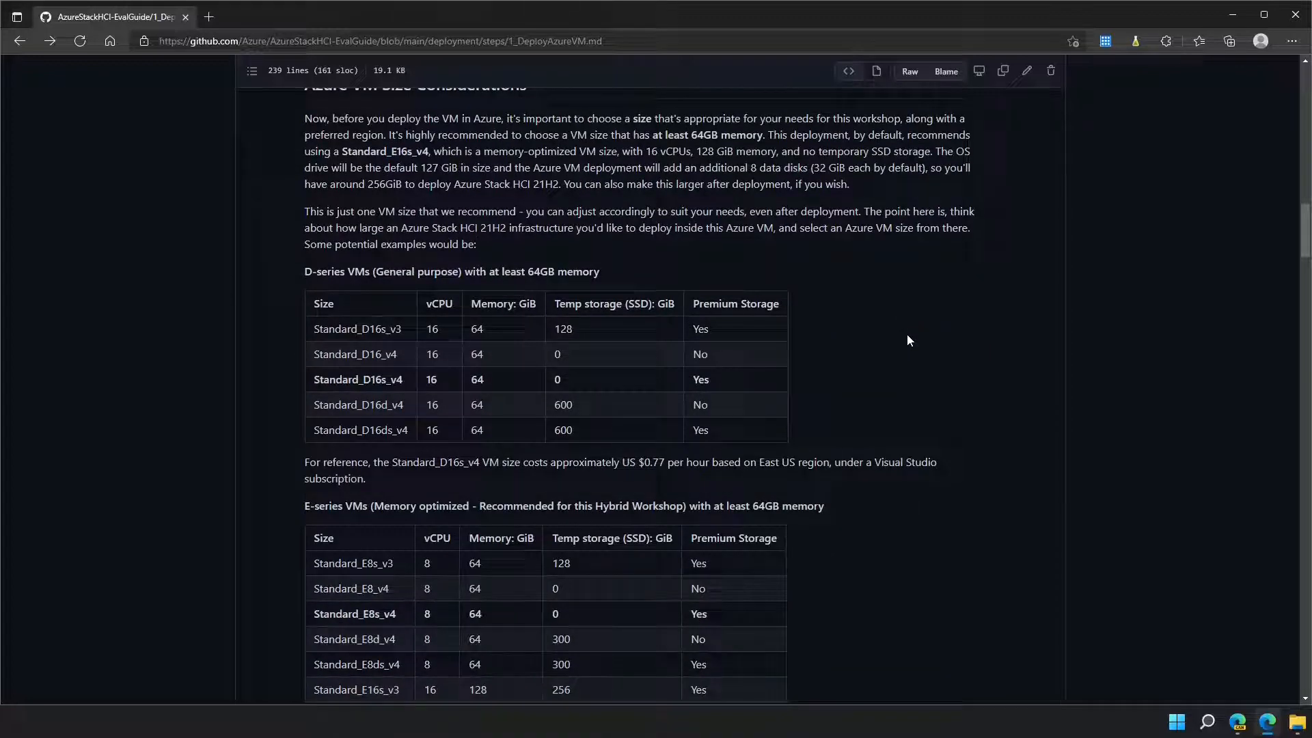
pyautogui.scroll(-2, 783, 325)
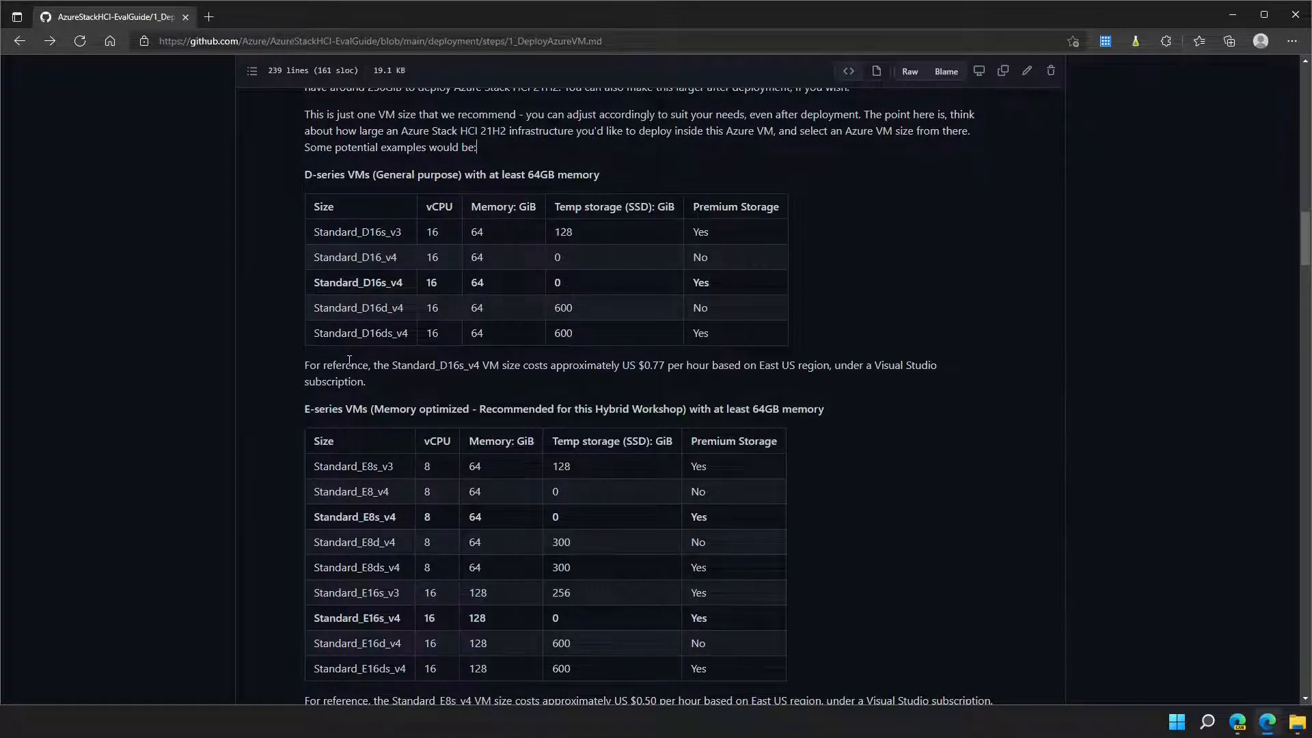
pyautogui.scroll(-2, 350, 360)
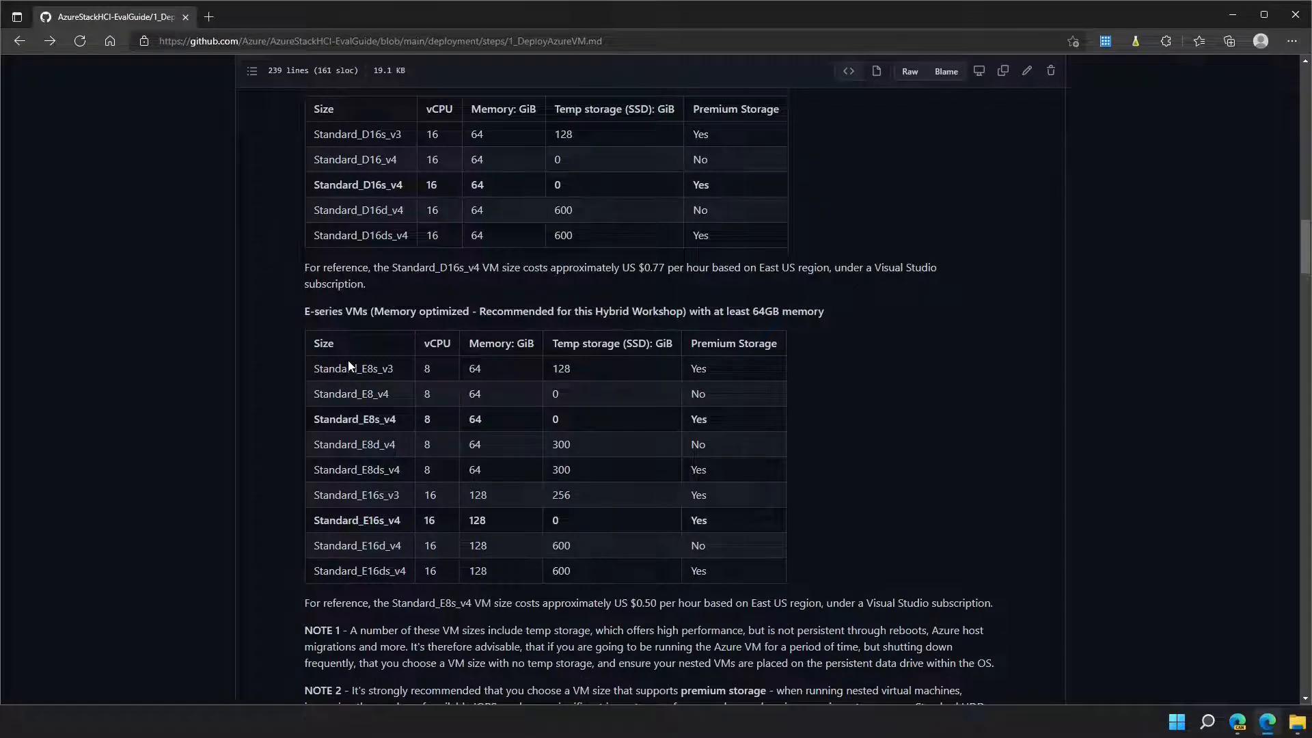
pyautogui.scroll(-2, 350, 367)
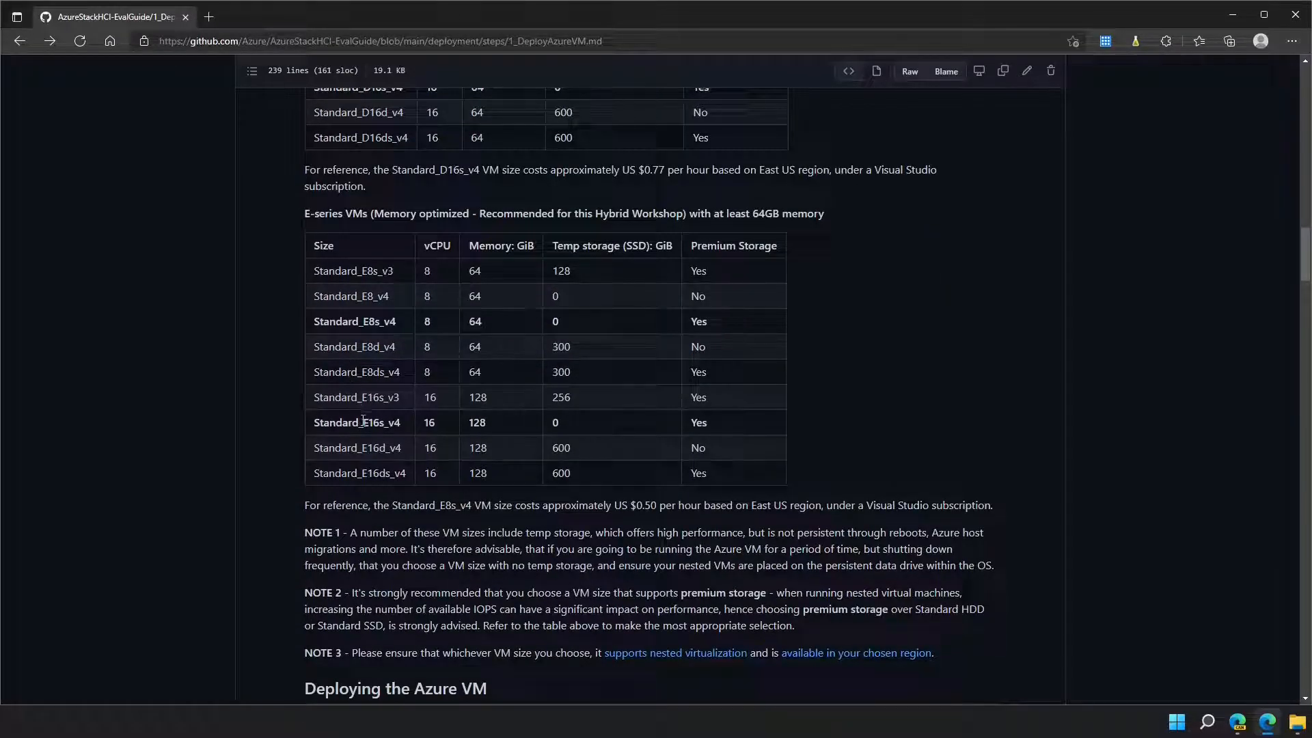
pyautogui.moveTo(363, 422); pyautogui.dragTo(379, 422)
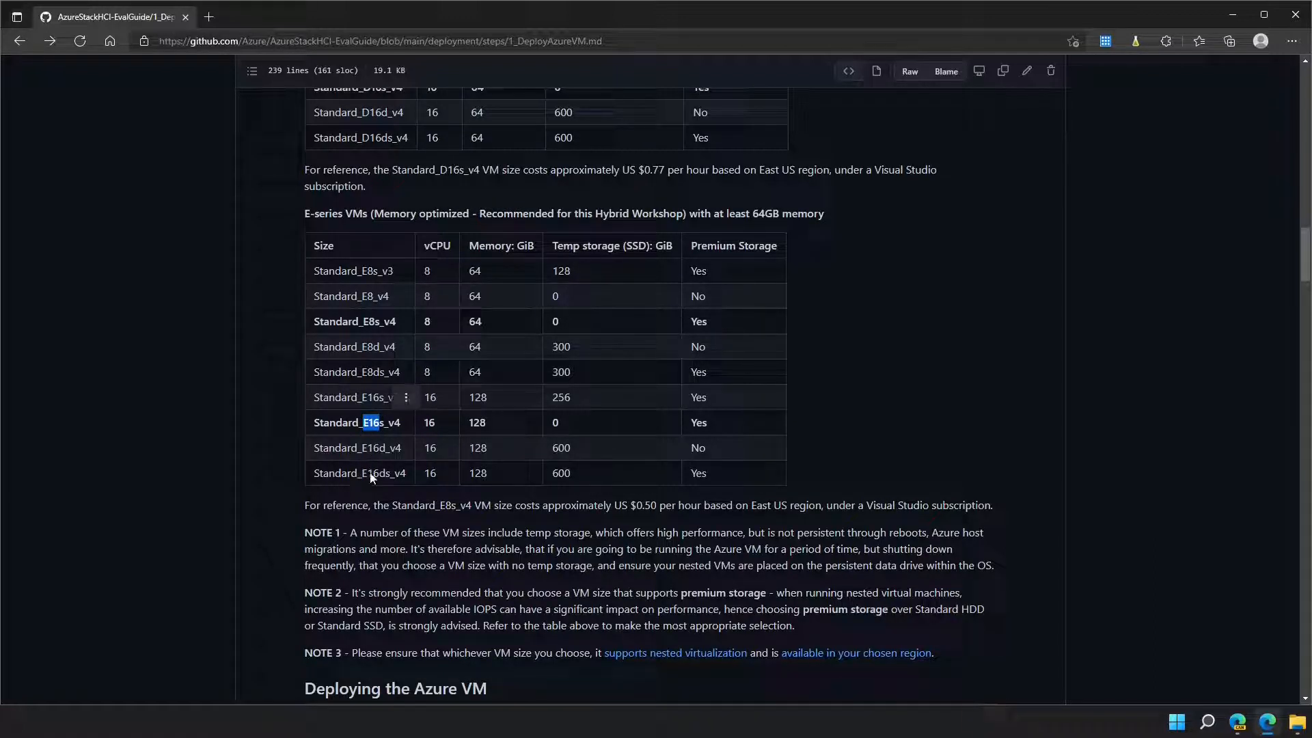
pyautogui.moveTo(362, 473); pyautogui.dragTo(391, 476)
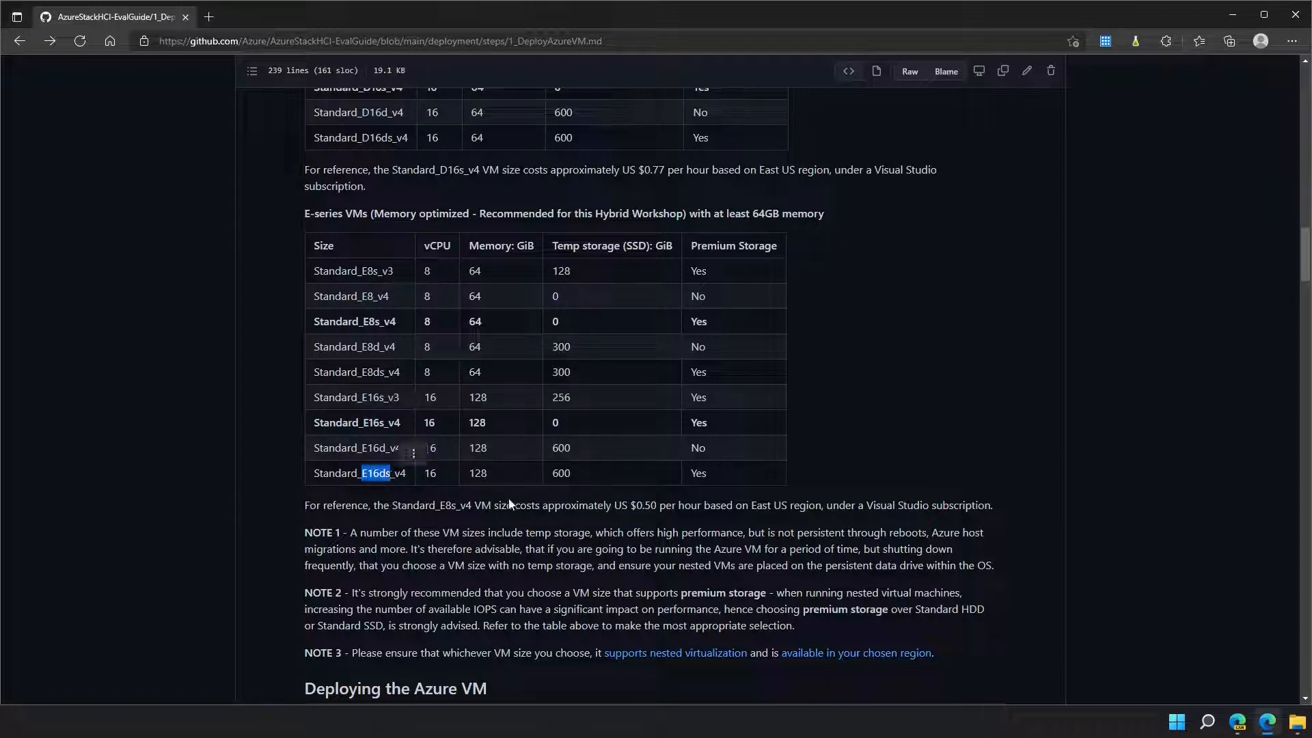
pyautogui.click(532, 507)
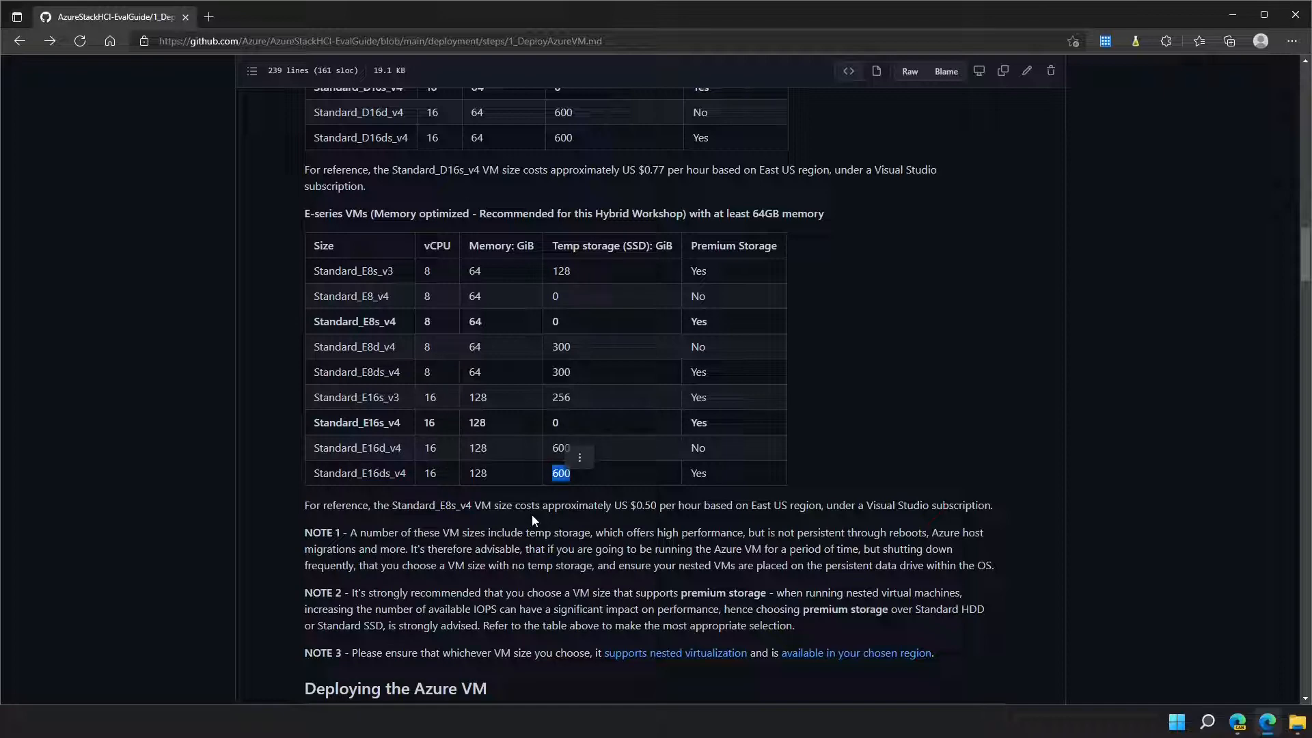
pyautogui.click(531, 514)
# Step: Read the VM size notes and the first automated deployment steps, highlighting the managed disk size
pyautogui.scroll(-1, 532, 514)
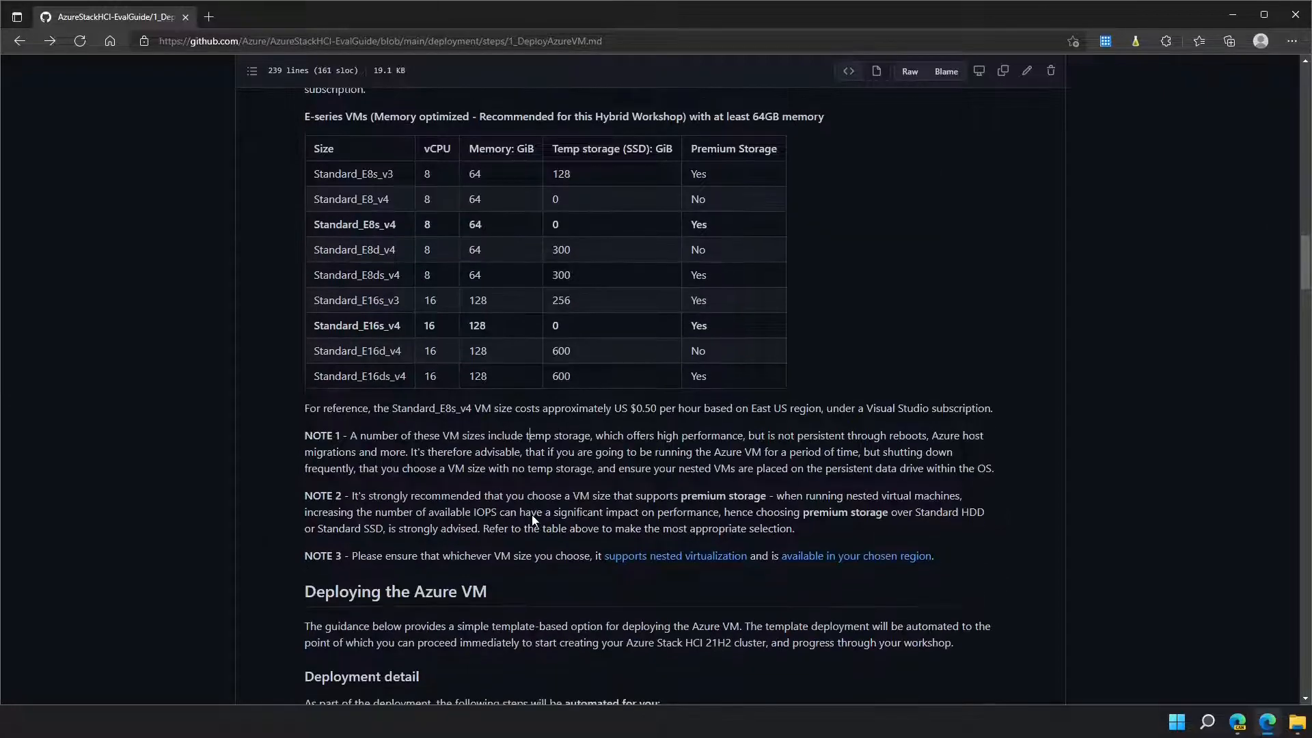
pyautogui.scroll(-2, 526, 509)
pyautogui.scroll(-2, 525, 509)
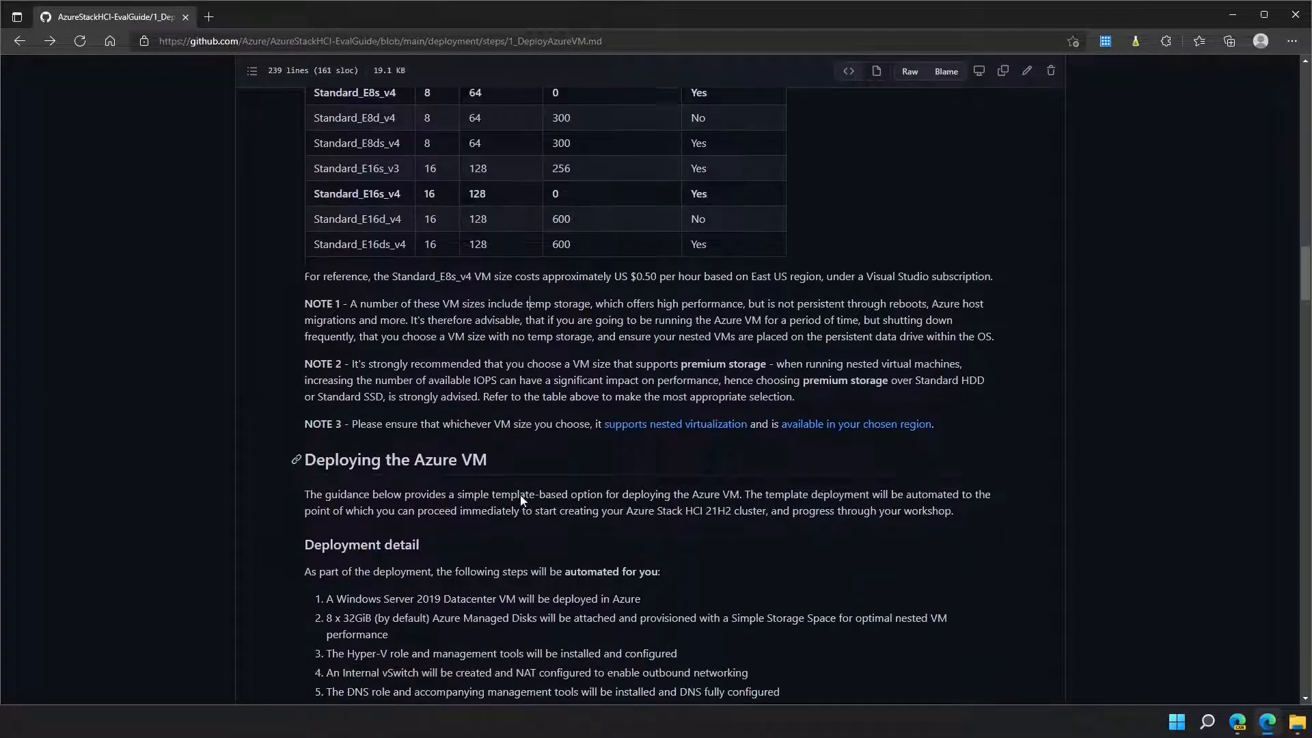
pyautogui.scroll(-1, 520, 499)
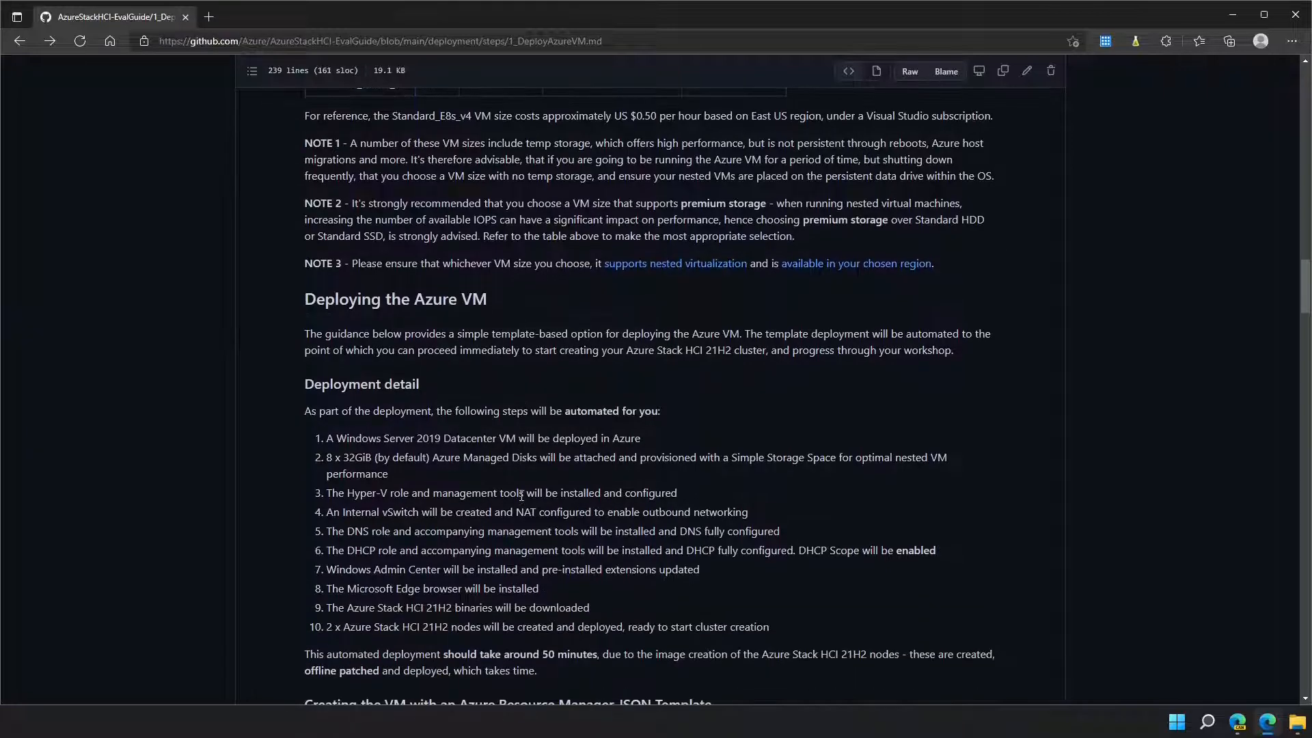
pyautogui.scroll(-1, 474, 394)
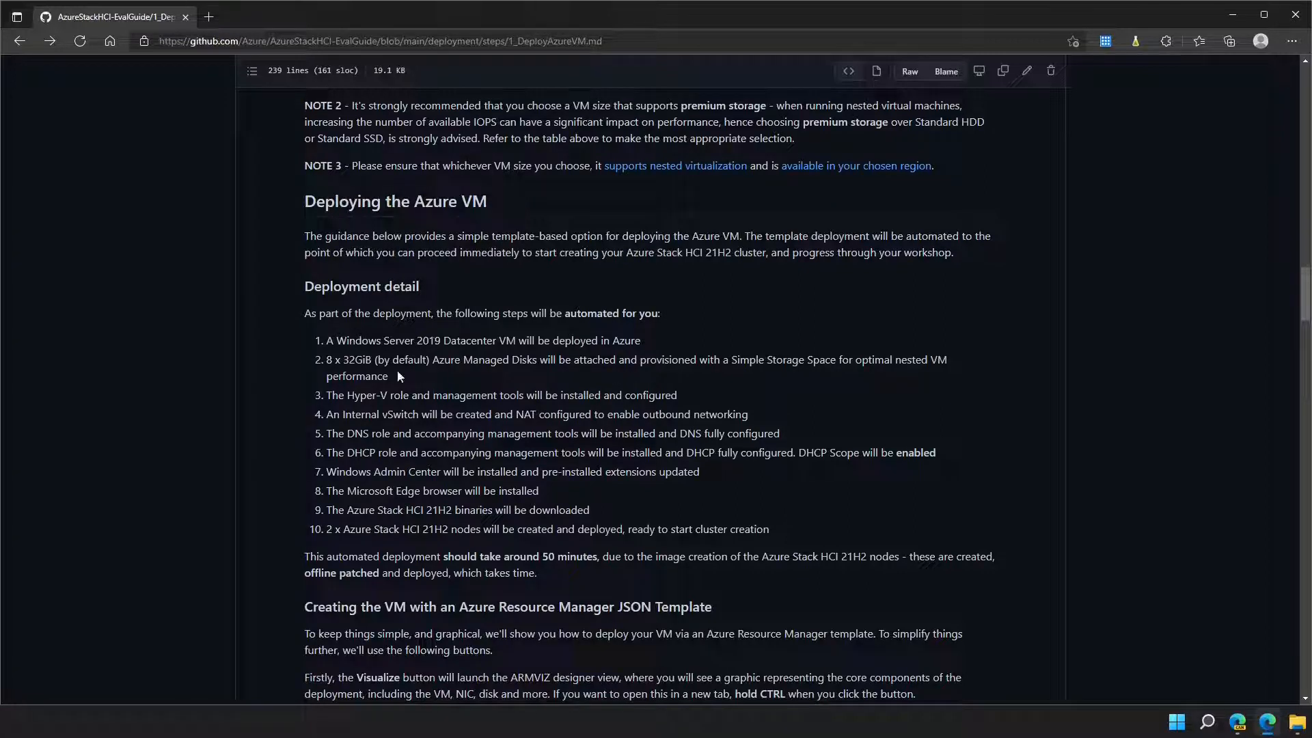
pyautogui.doubleClick(346, 359)
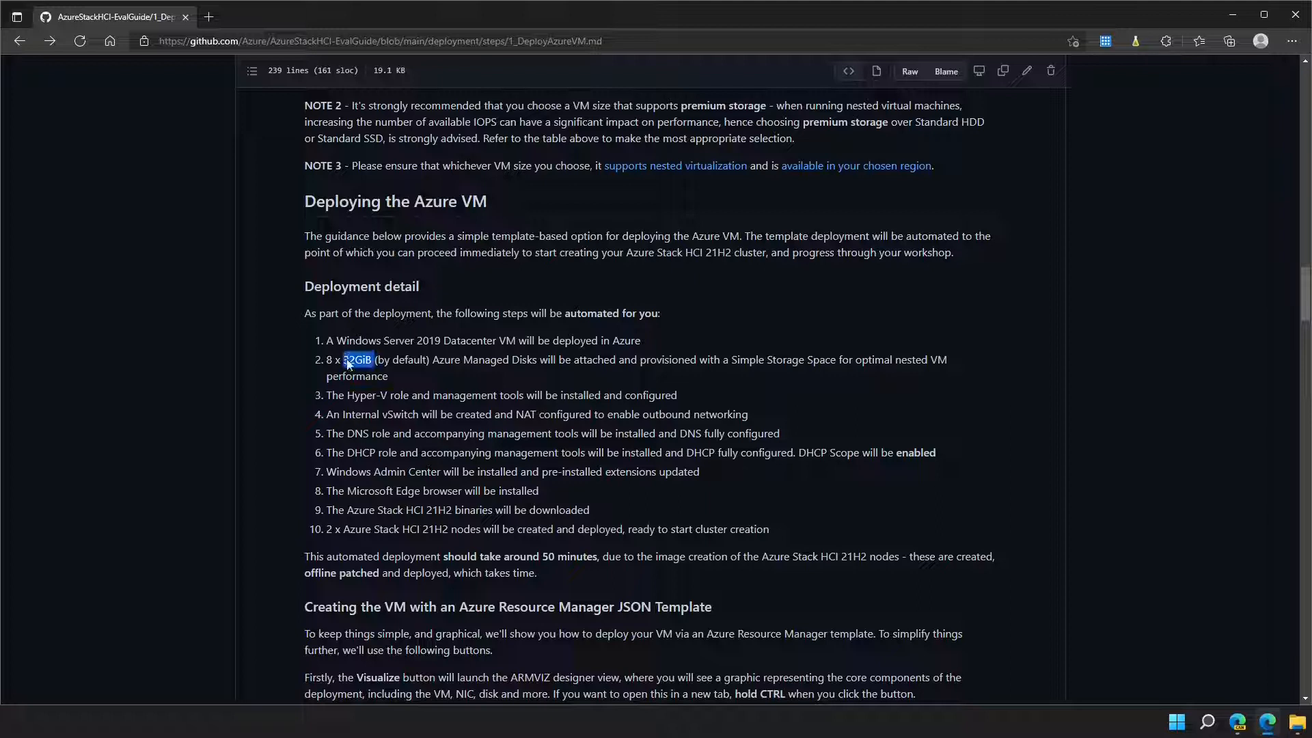
pyautogui.click(280, 394)
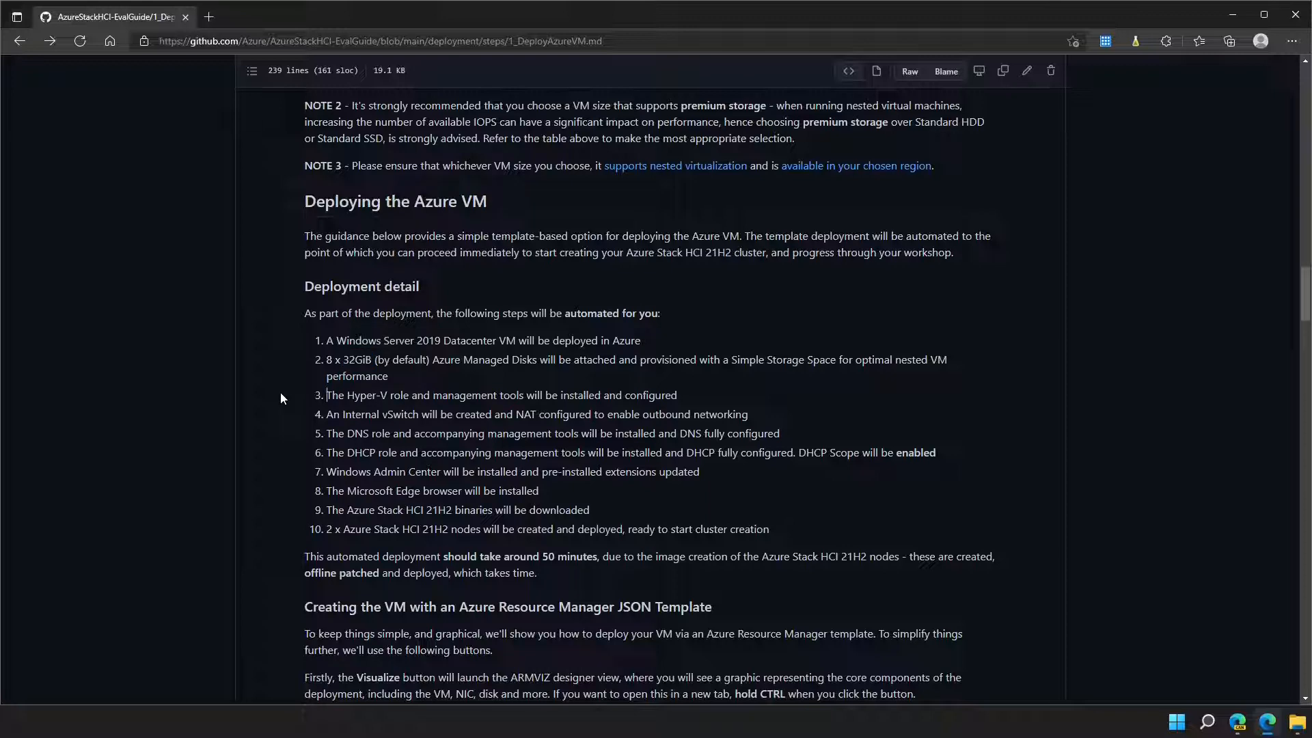
pyautogui.doubleClick(351, 359)
pyautogui.click(421, 376)
# Step: Review the remaining automated deployment steps, highlighting the Azure Stack HCI 21H2 binaries, the nodes and the expected deployment time
pyautogui.scroll(-1, 422, 373)
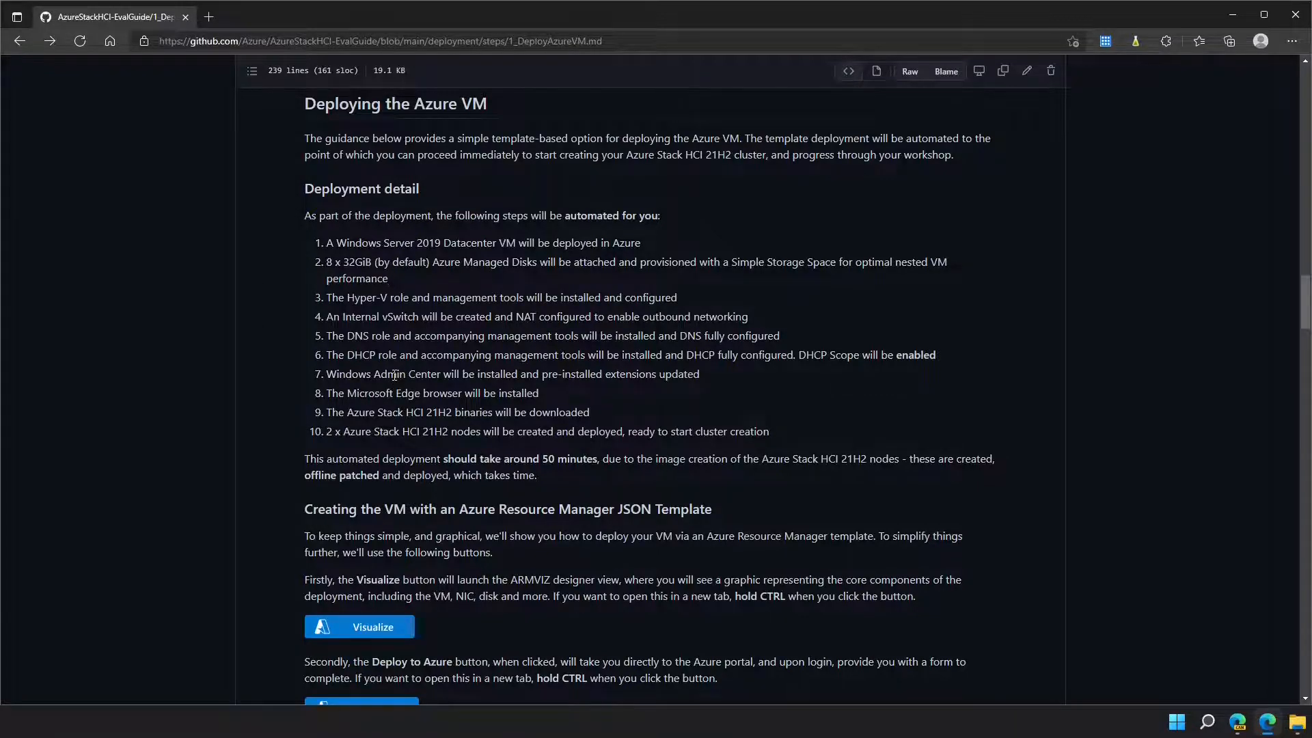
pyautogui.scroll(-1, 395, 374)
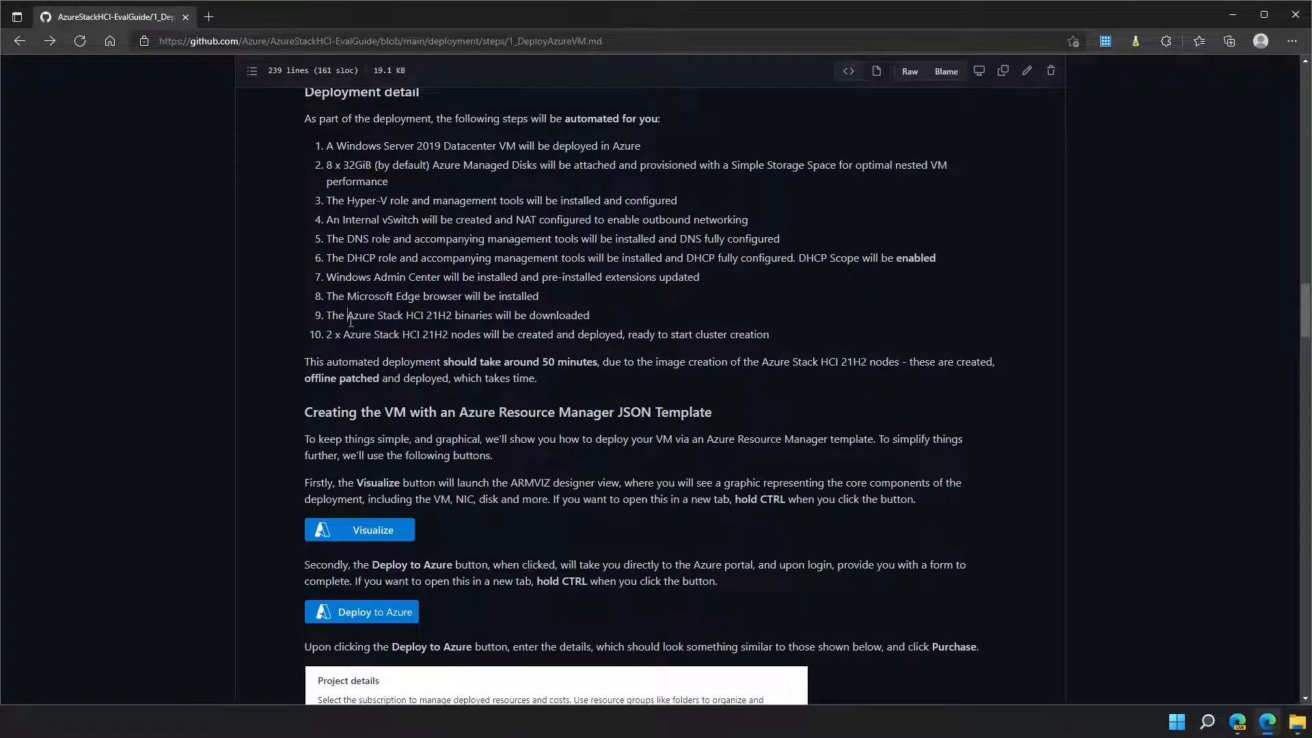
pyautogui.moveTo(350, 319); pyautogui.dragTo(452, 319)
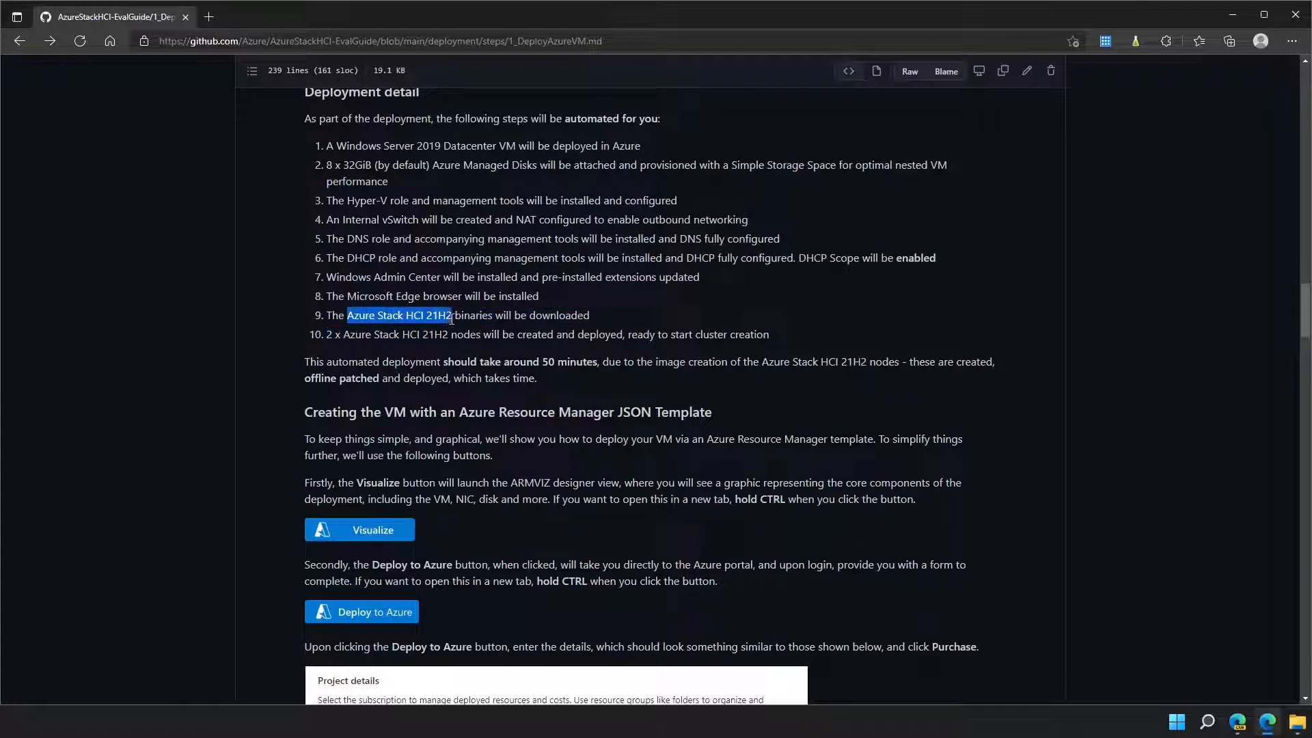
pyautogui.click(424, 361)
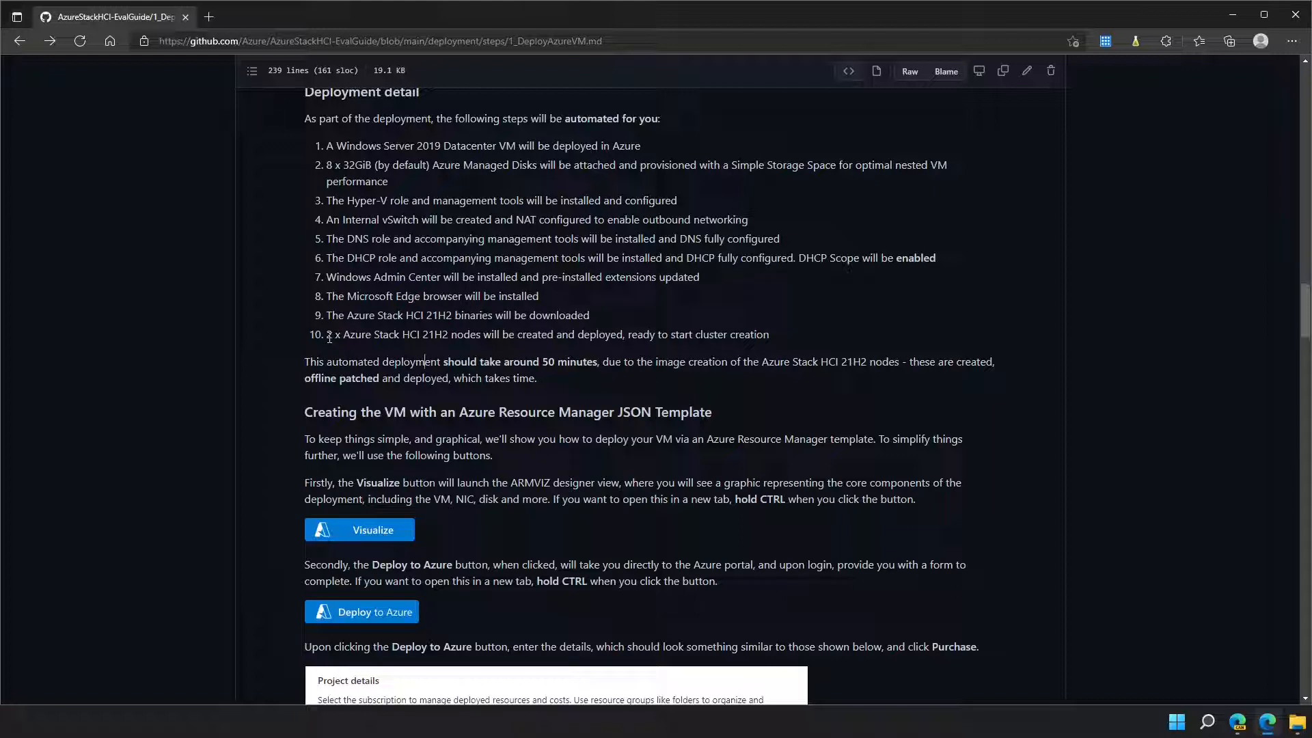
pyautogui.moveTo(395, 344); pyautogui.dragTo(438, 343)
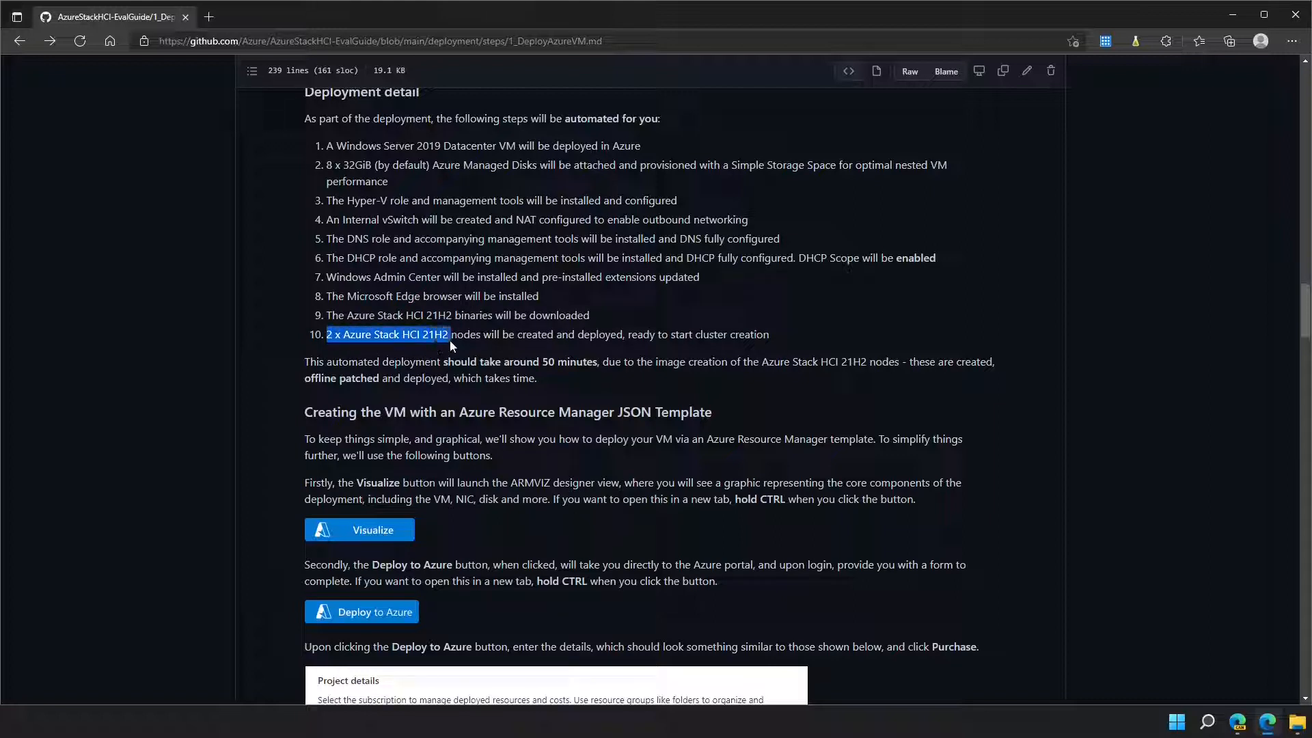
pyautogui.click(530, 350)
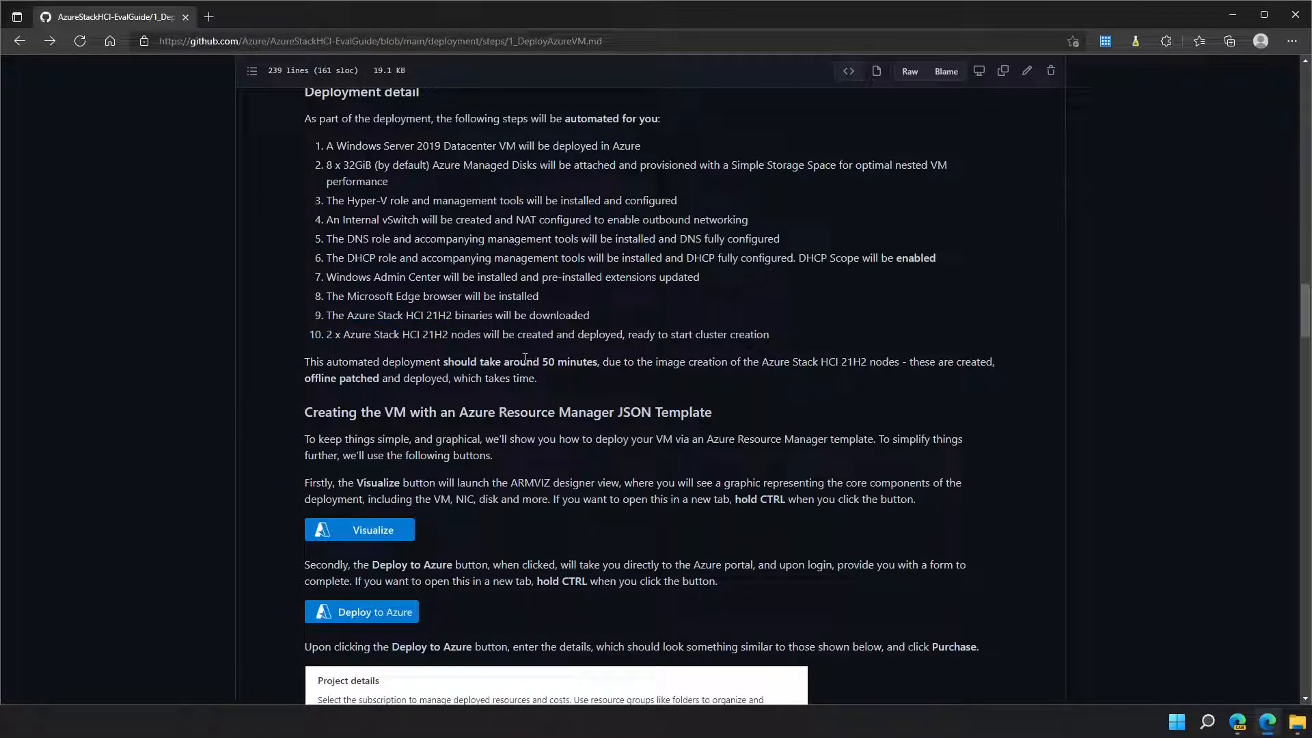
pyautogui.scroll(-1, 531, 362)
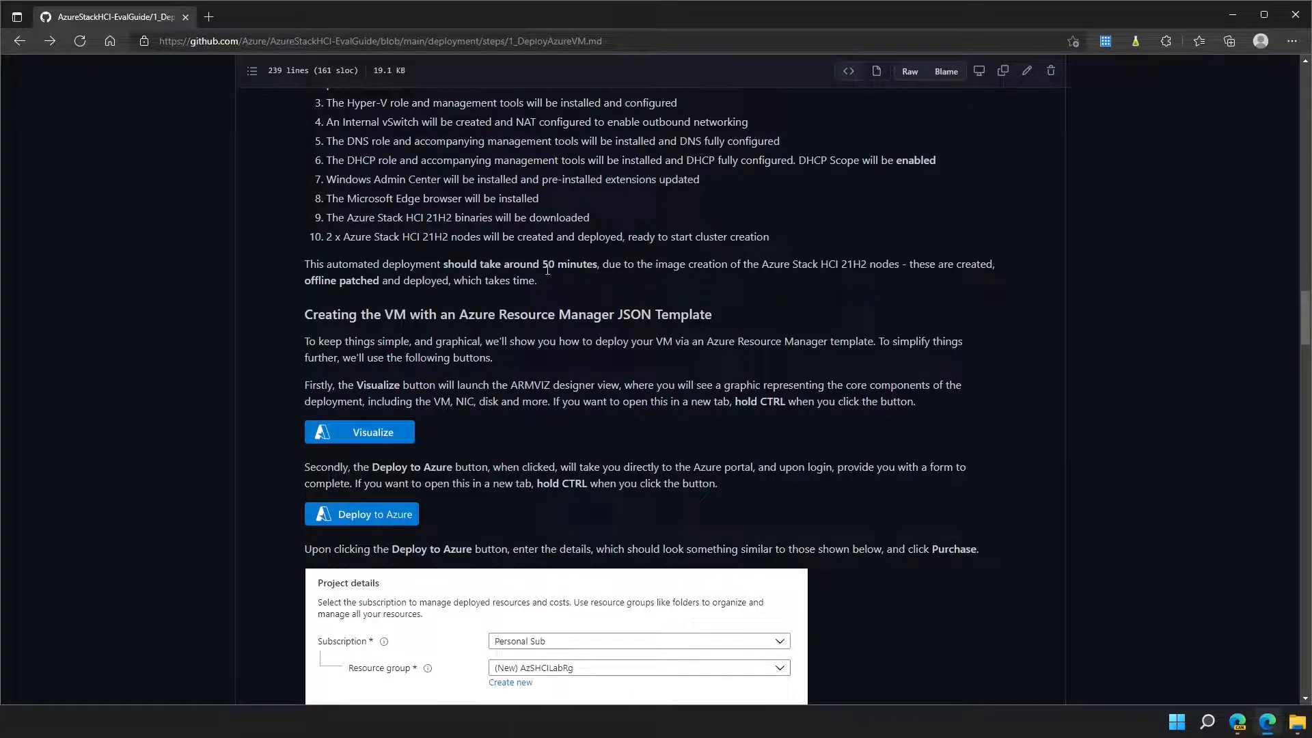
pyautogui.moveTo(542, 267); pyautogui.dragTo(554, 269)
pyautogui.scroll(-1, 553, 268)
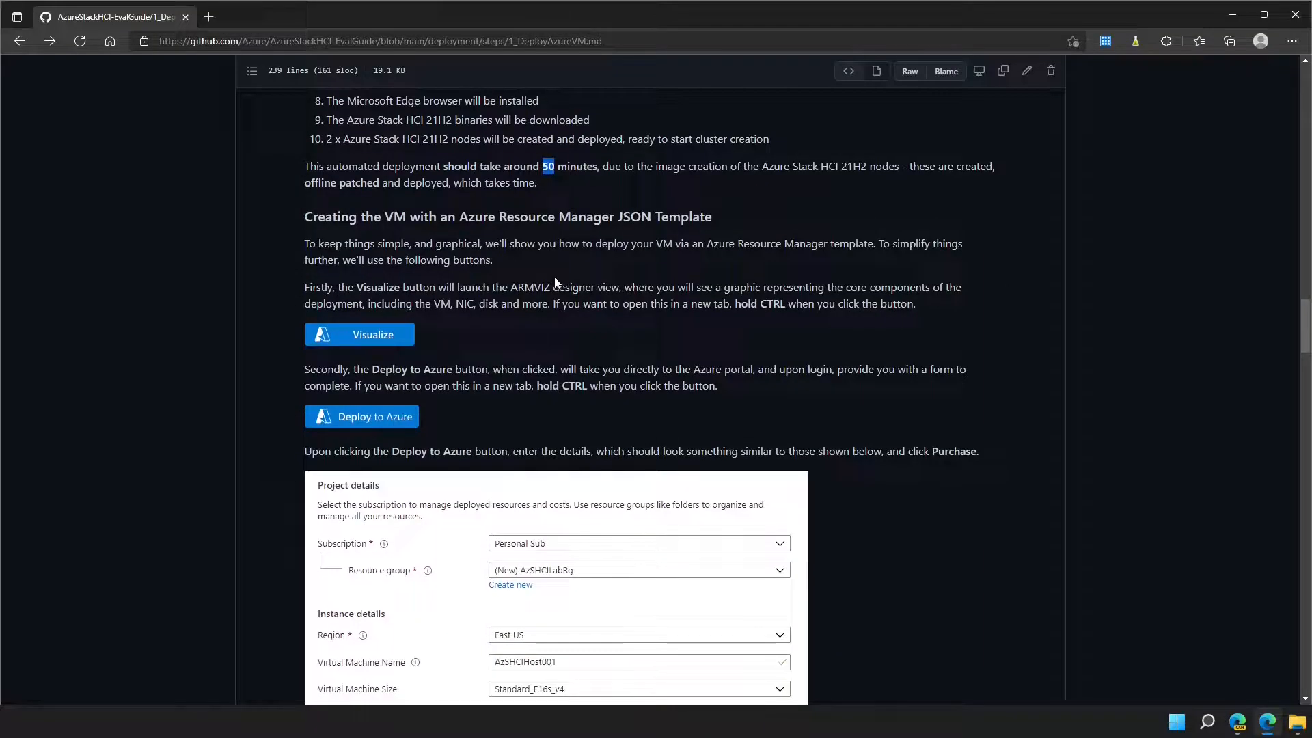
pyautogui.click(555, 276)
# Step: Look over the Deploy to Azure instructions, the sample template form and the deployment completion example
pyautogui.scroll(-1, 489, 321)
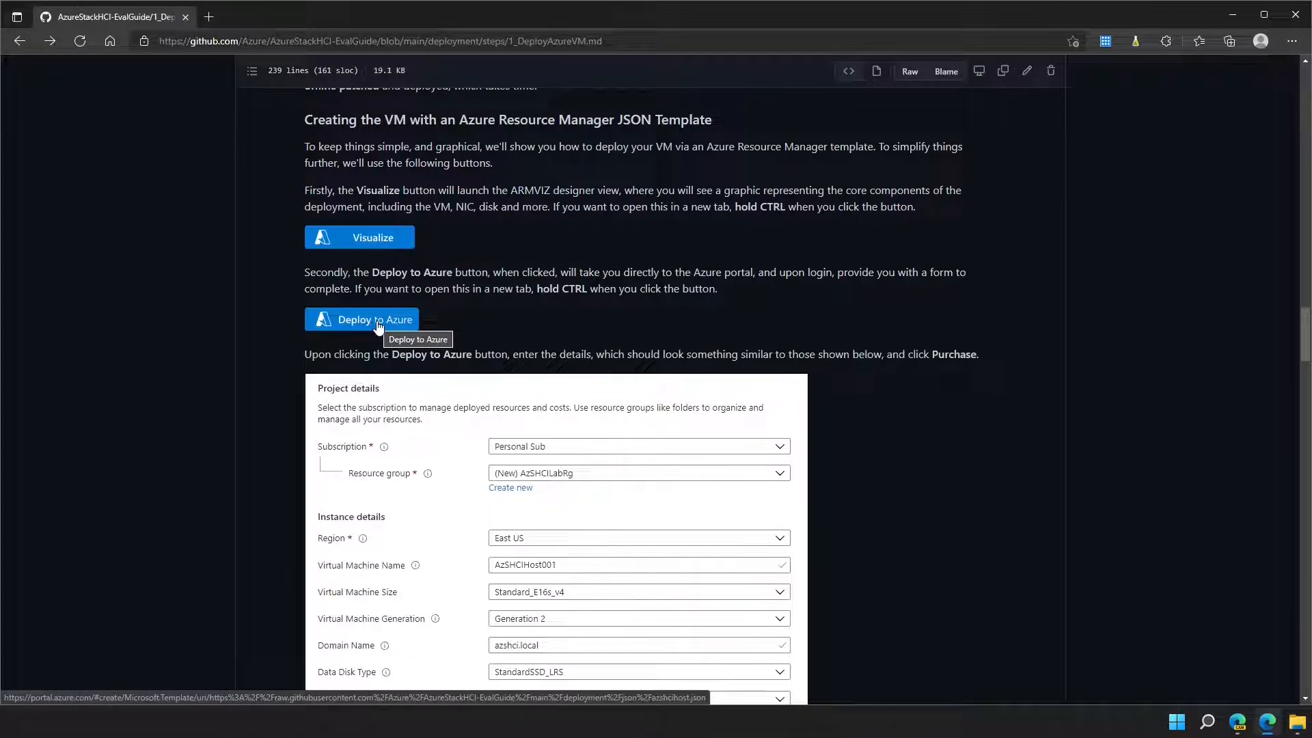
pyautogui.scroll(-7, 378, 327)
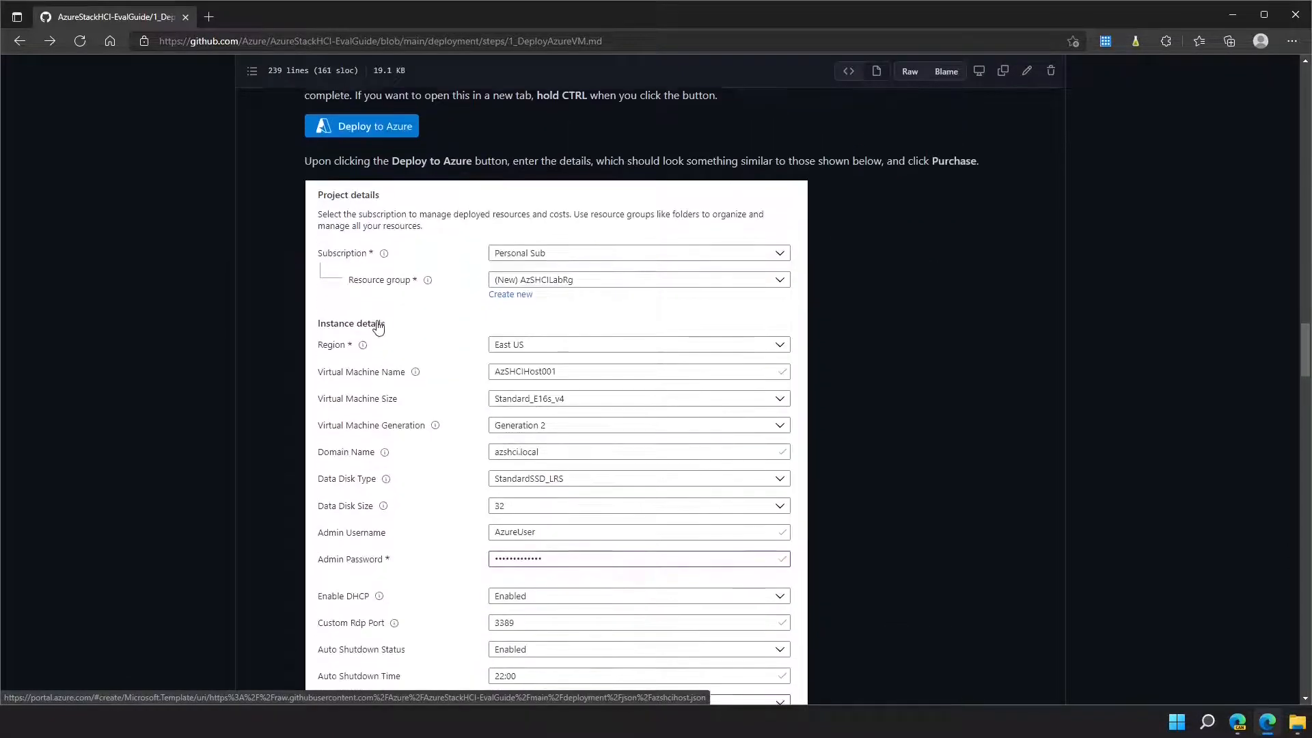
pyautogui.scroll(-4, 378, 327)
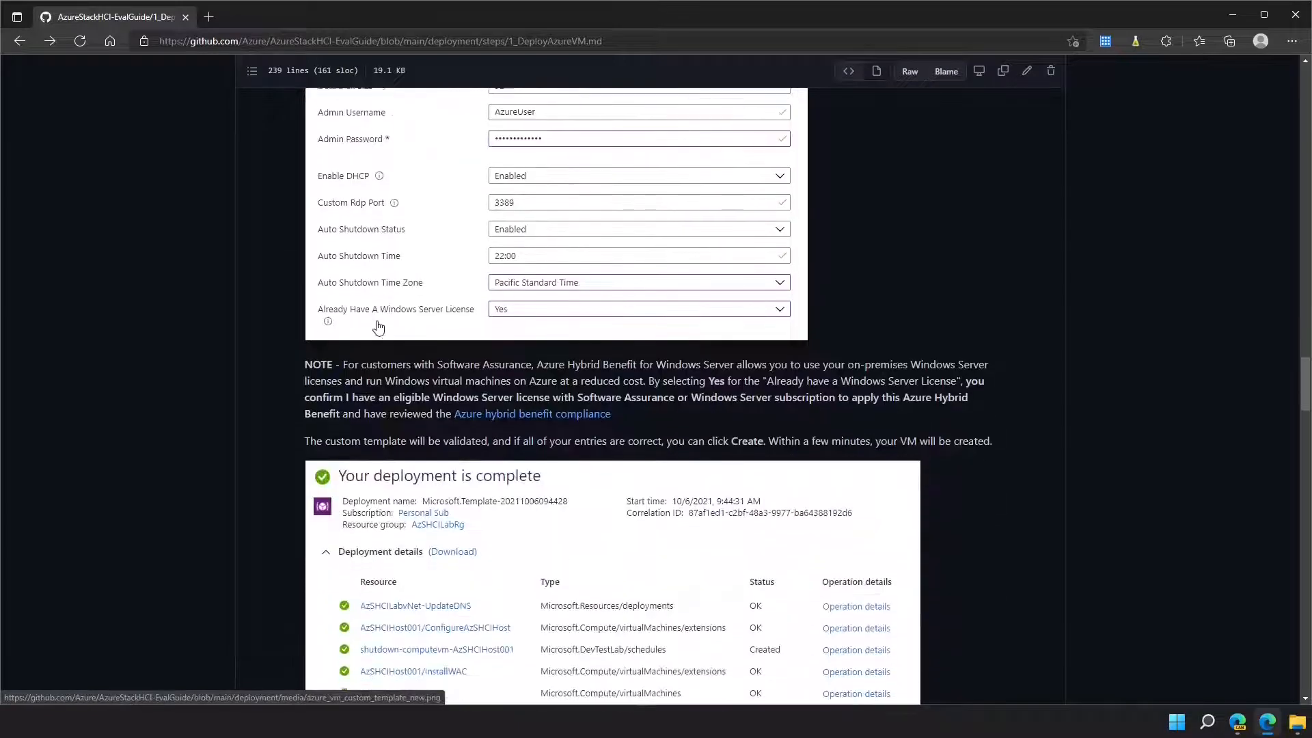
# Step: Skim the guide's auto-shutdown notification, Azure VM connection, finish setup and troubleshooting sections
pyautogui.scroll(-5, 377, 326)
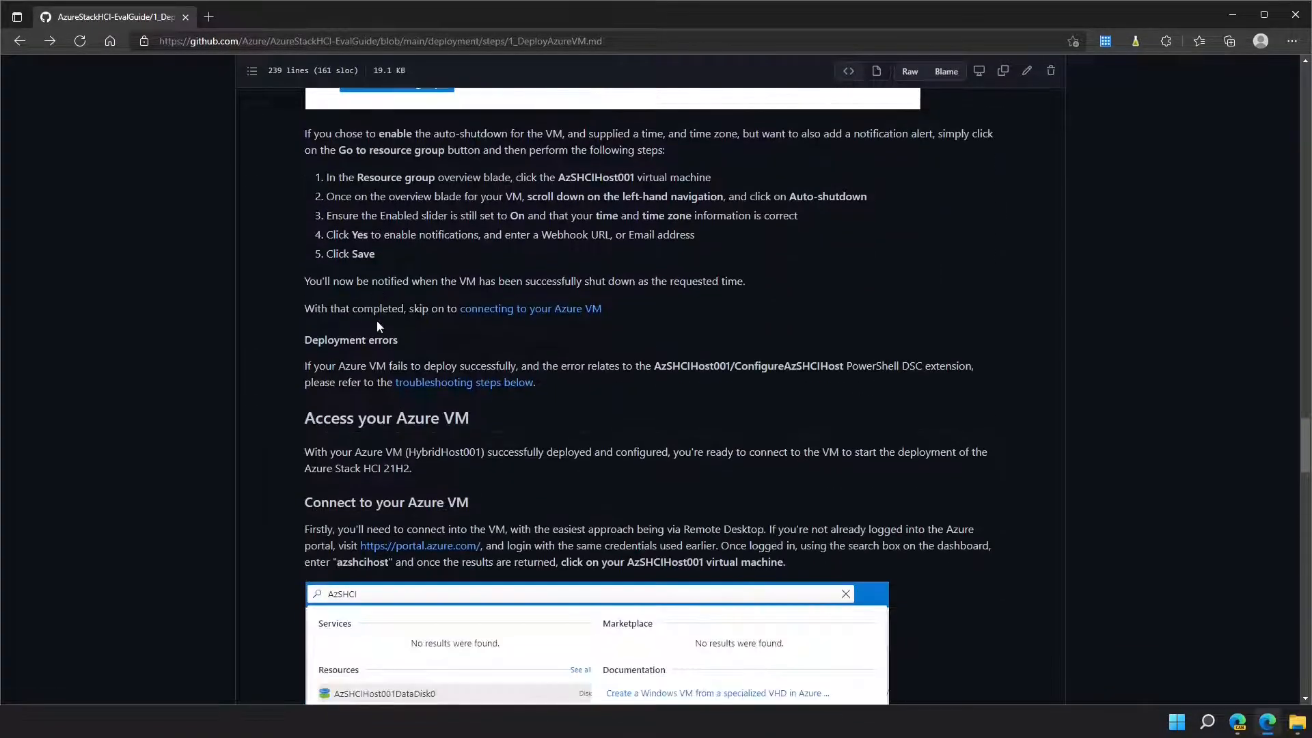
pyautogui.scroll(-3, 375, 322)
pyautogui.scroll(-7, 363, 367)
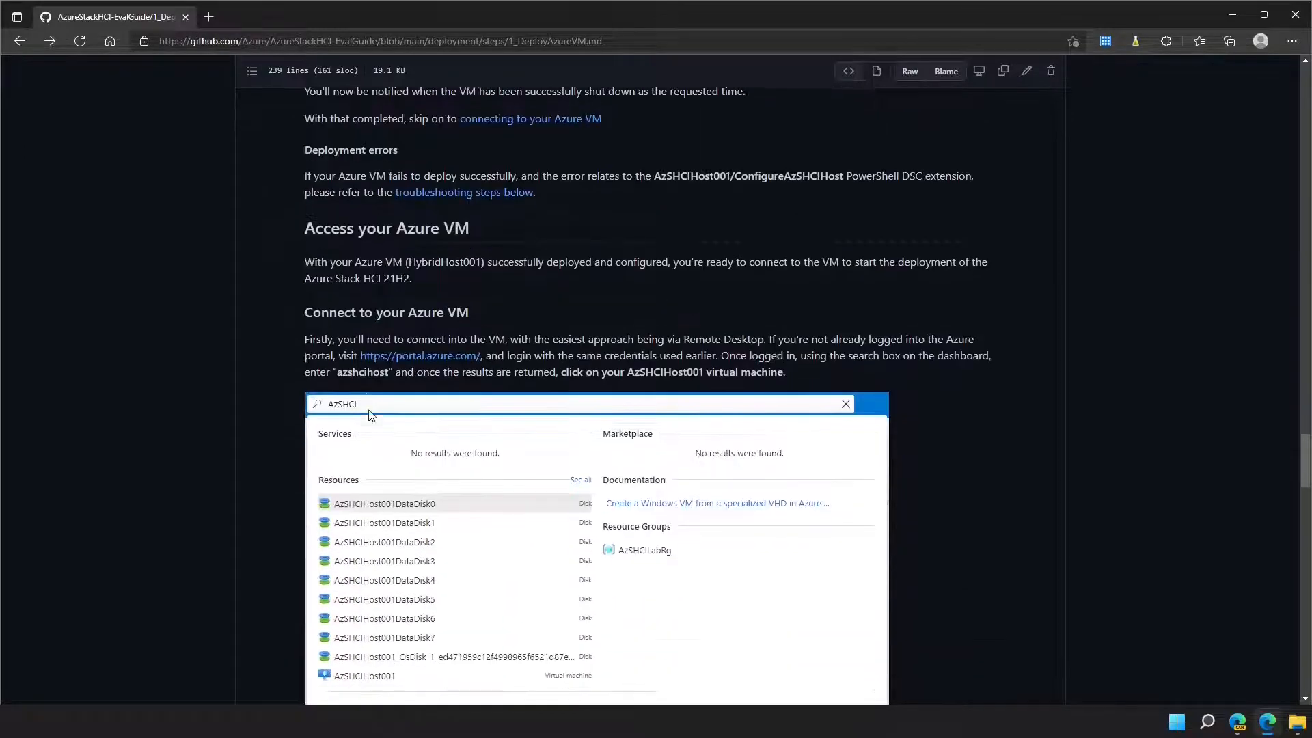
pyautogui.scroll(-11, 370, 416)
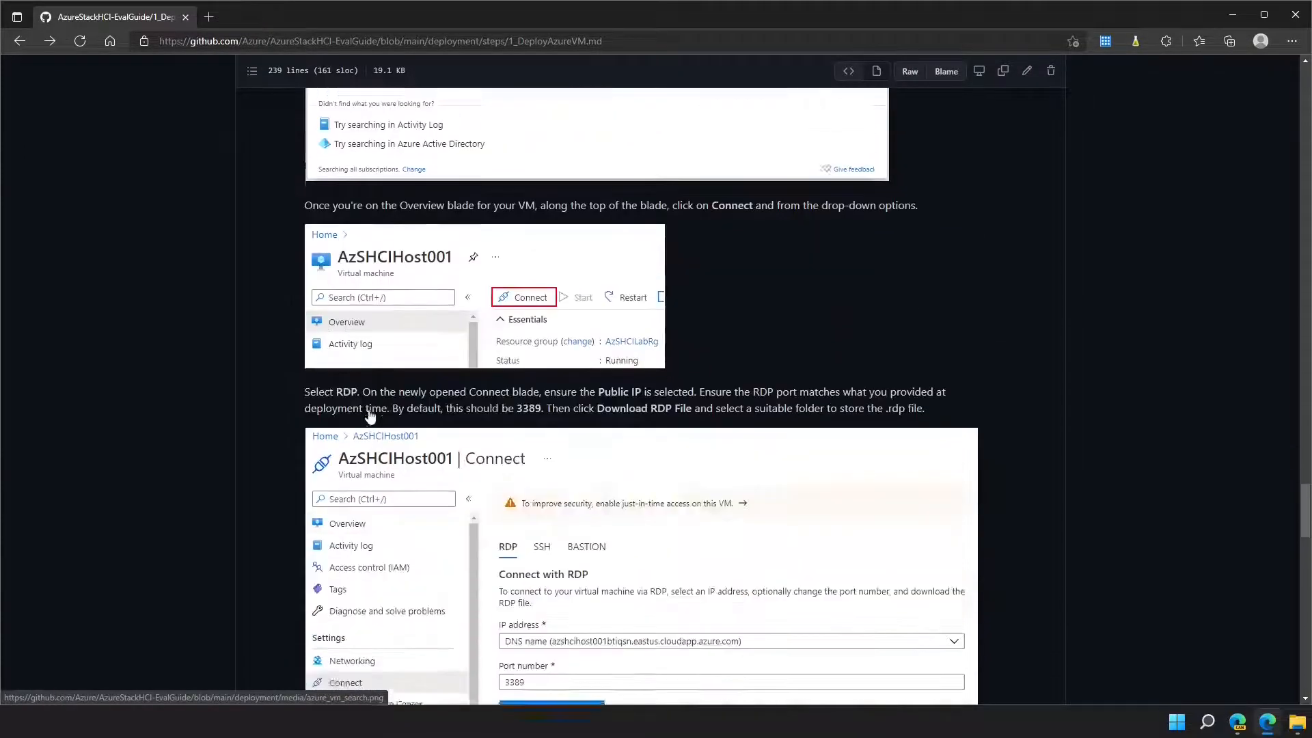
pyautogui.scroll(-3, 370, 410)
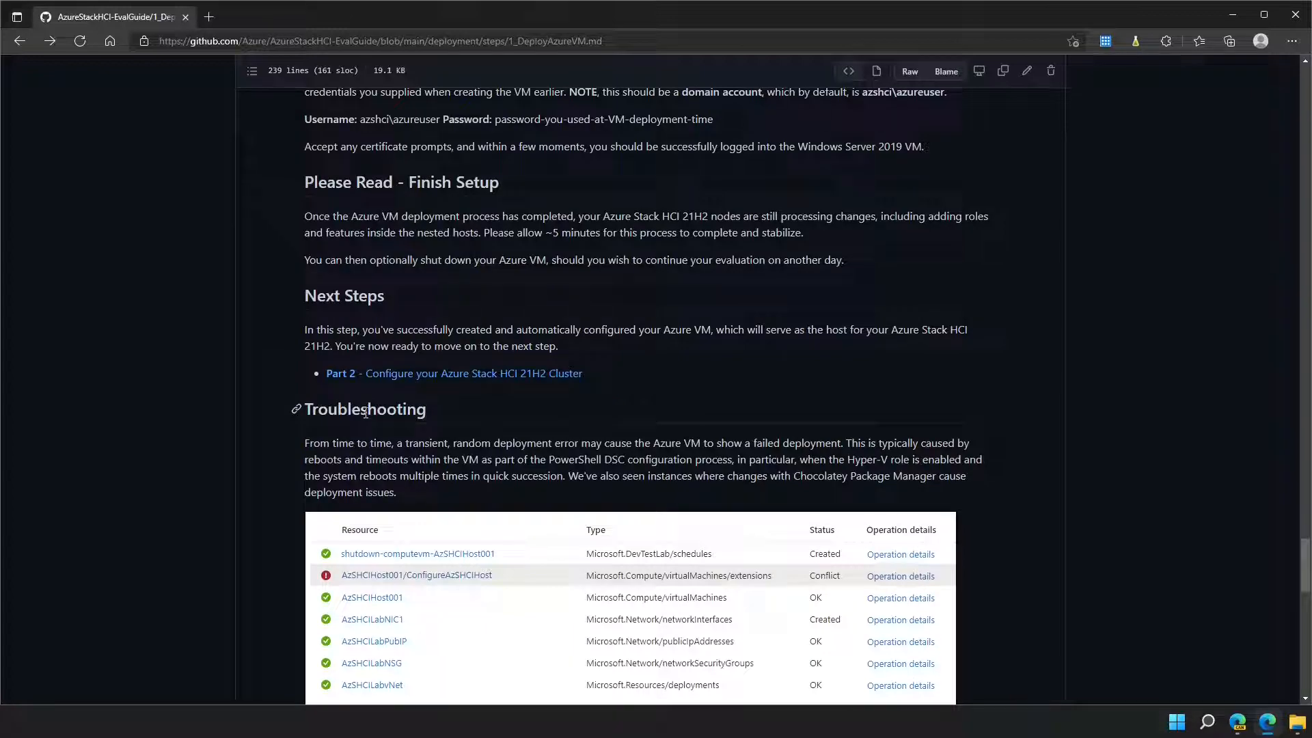
pyautogui.scroll(-4, 369, 414)
pyautogui.scroll(4, 376, 420)
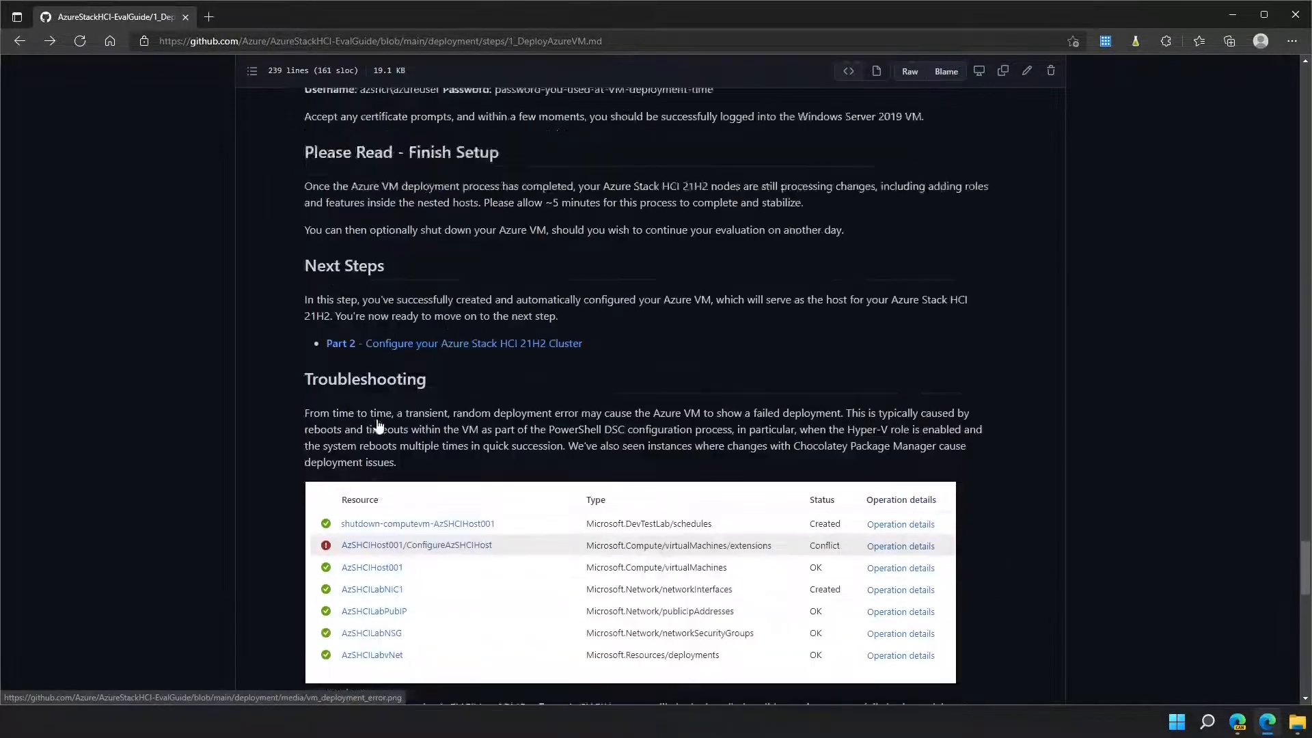
# Step: Return to the guide's JSON template section, launch Deploy to Azure in a new tab and switch to the Azure portal form
pyautogui.scroll(15, 378, 425)
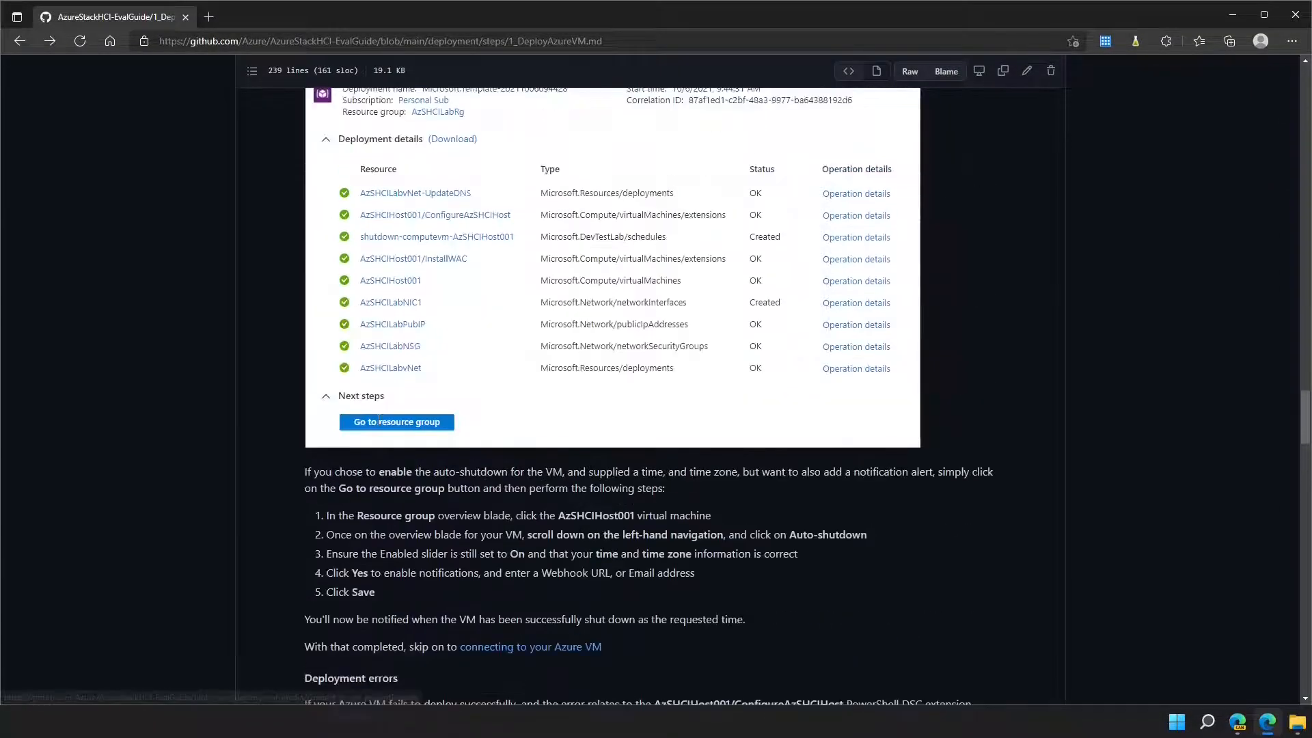
pyautogui.scroll(20, 379, 418)
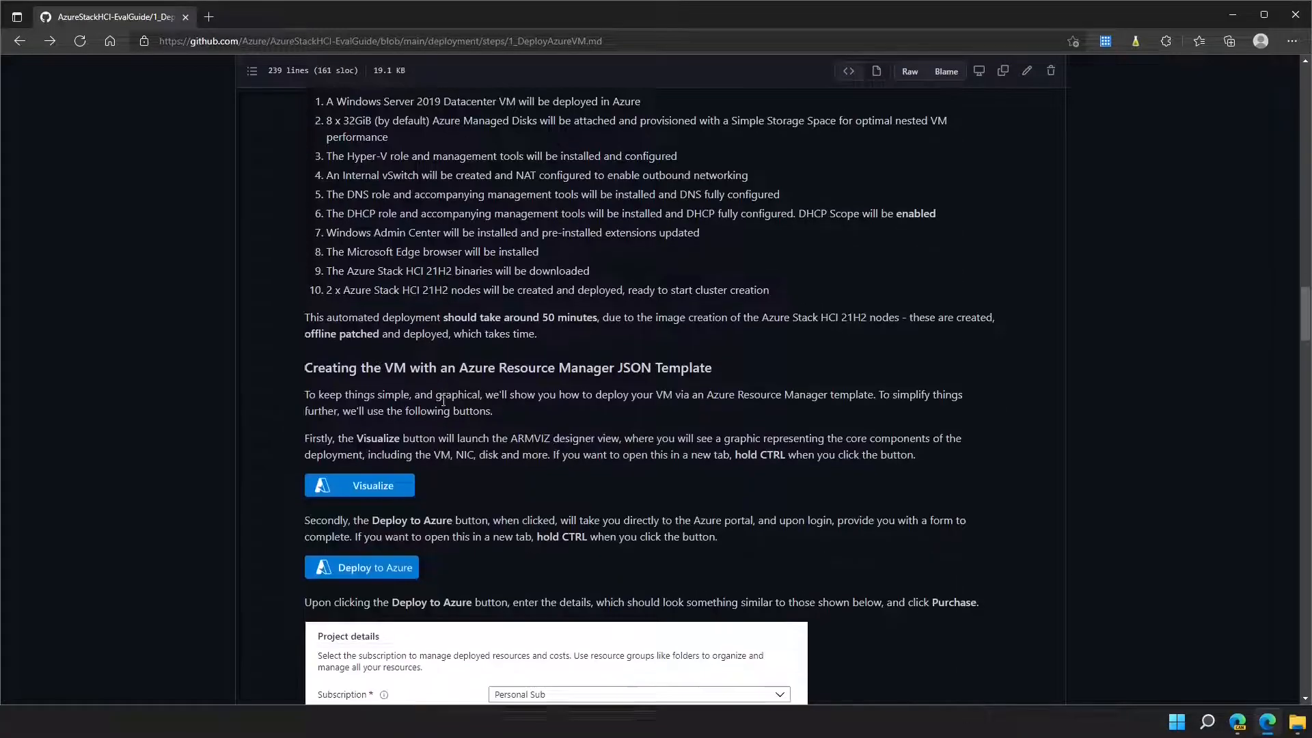
pyautogui.scroll(-1, 442, 400)
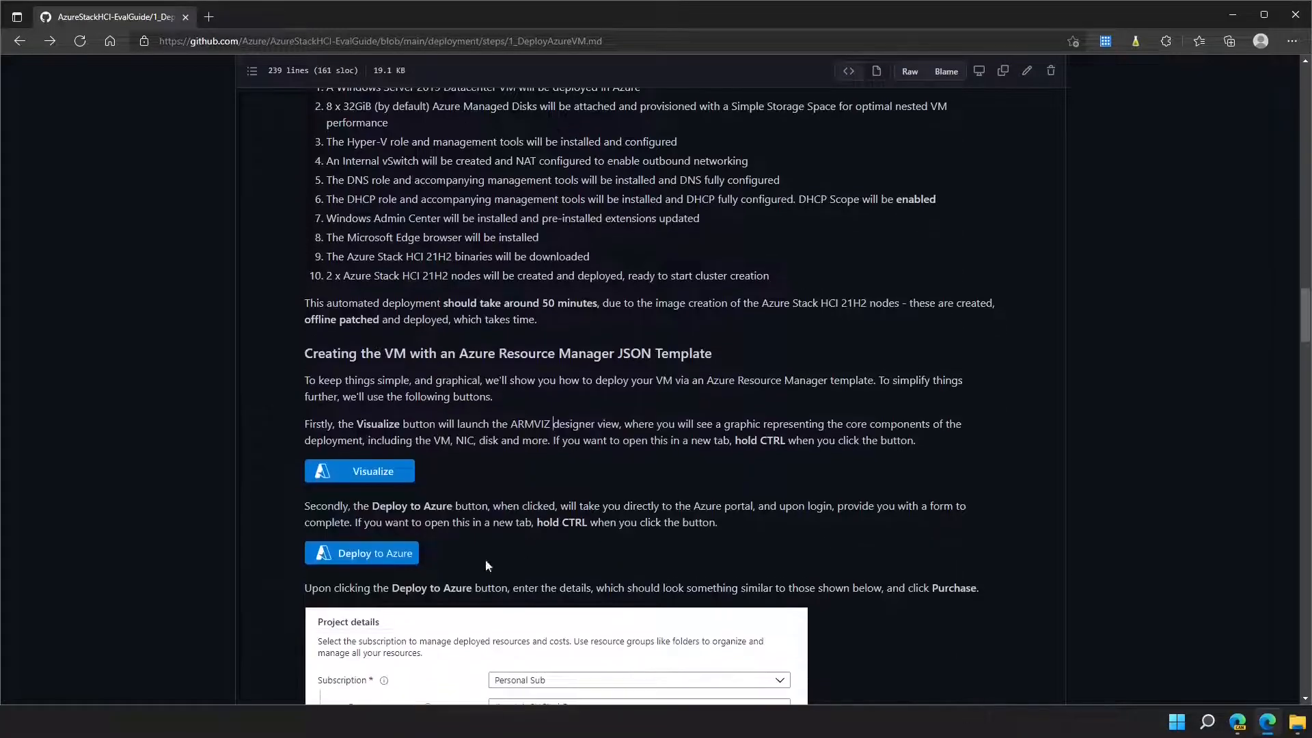
pyautogui.keyDown('ctrl'); pyautogui.click(382, 555); pyautogui.keyUp('ctrl')
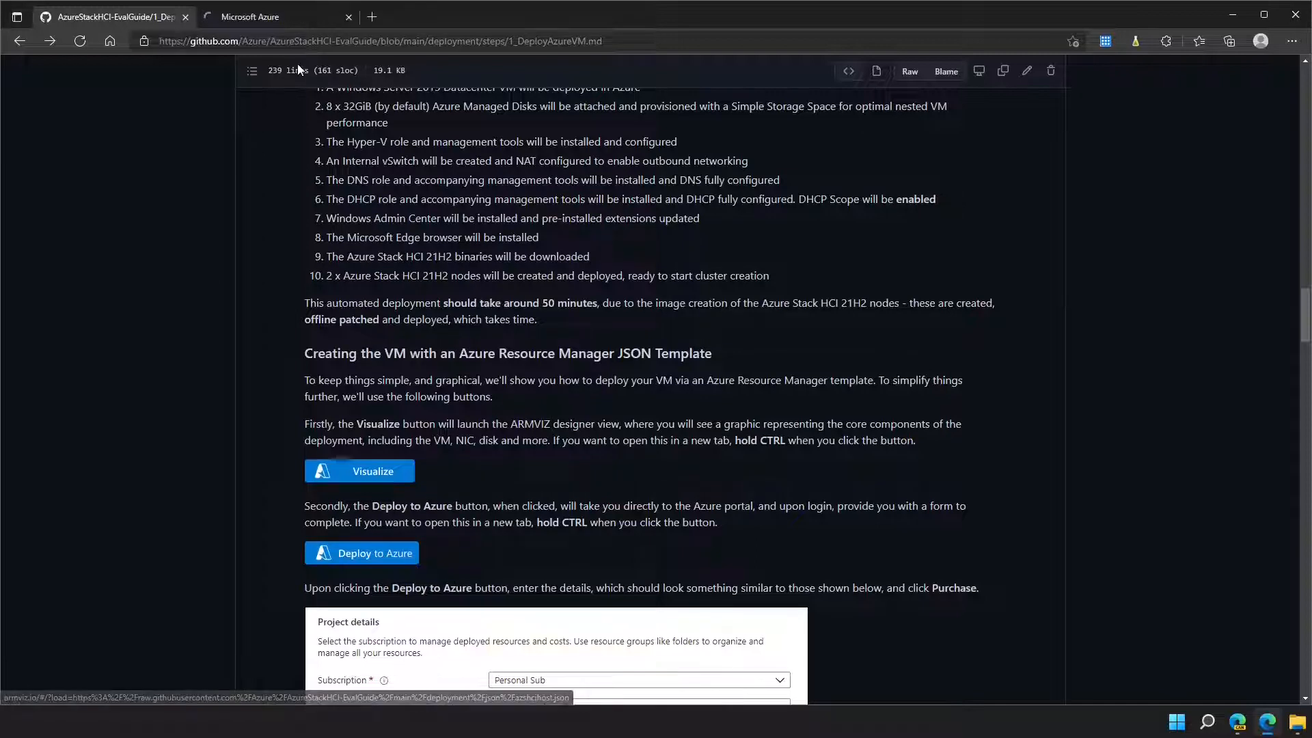
pyautogui.click(276, 18)
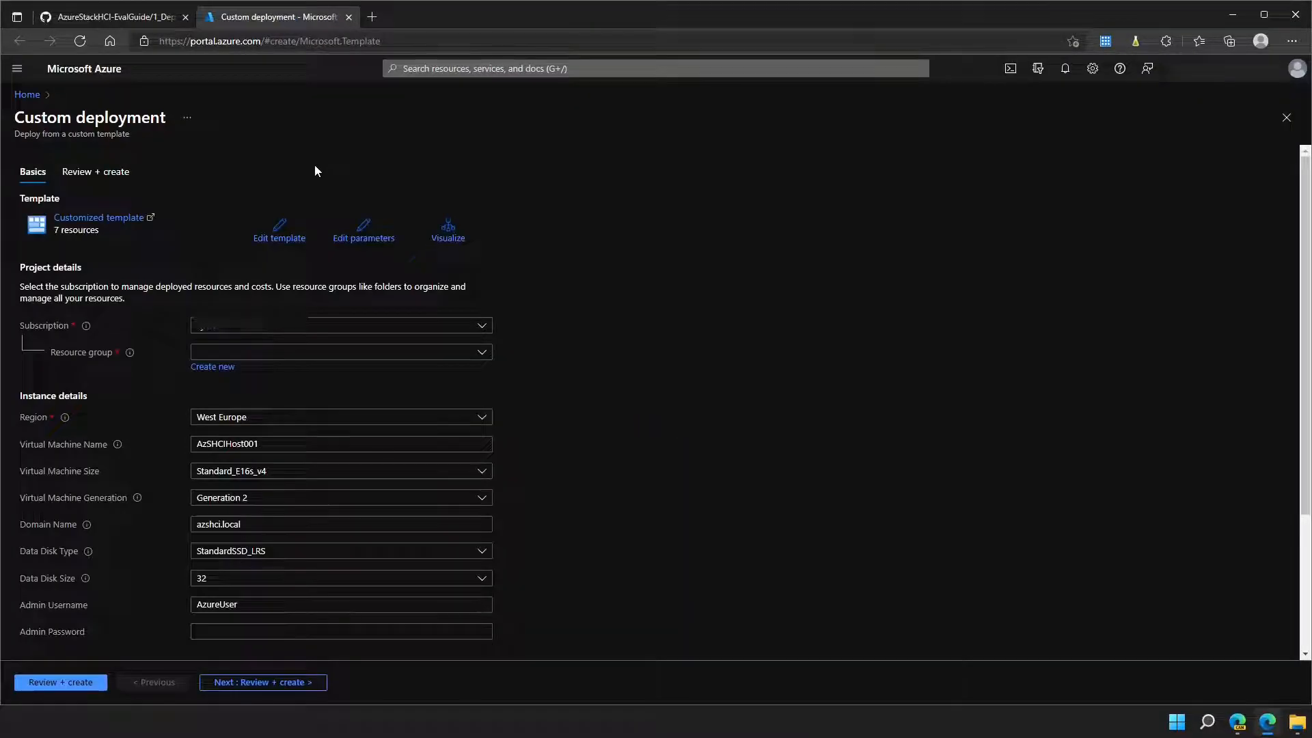
# Step: Create a new resource group named HCI-EvalKit for the custom deployment
pyautogui.click(210, 367)
pyautogui.click(256, 456)
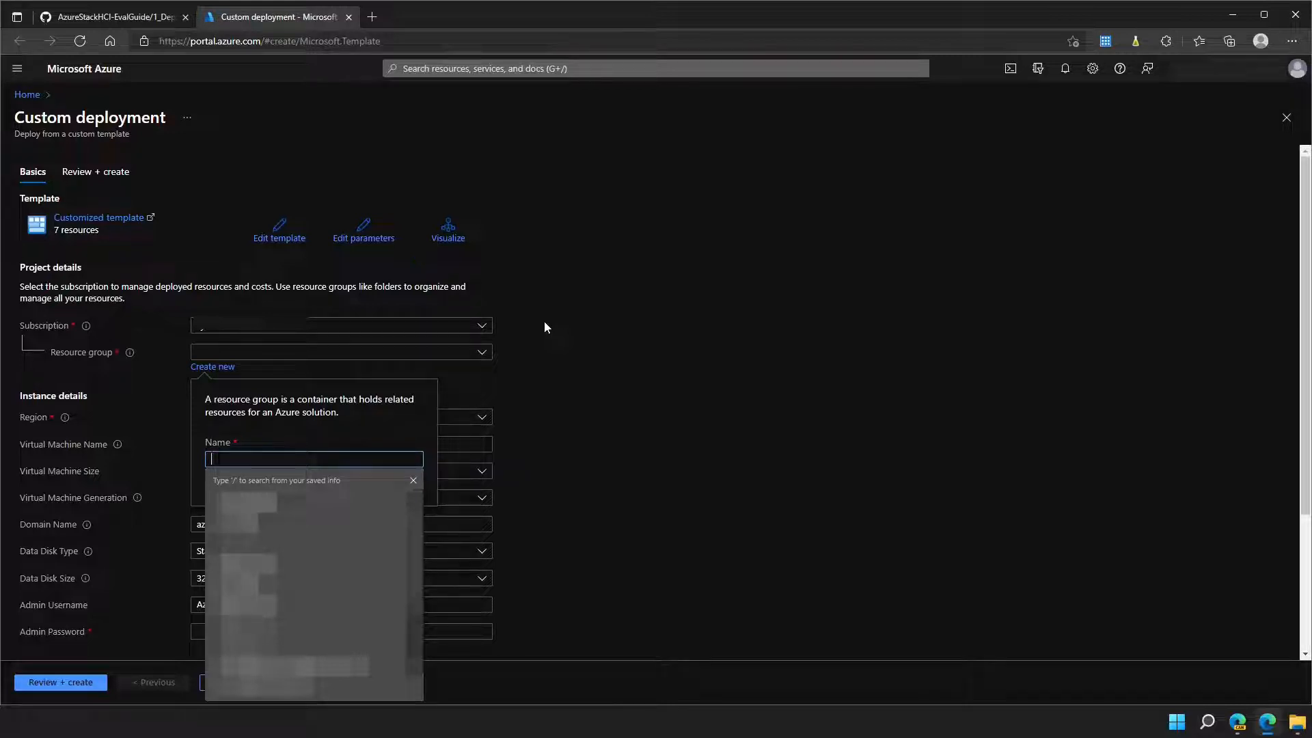
pyautogui.write('HCI')
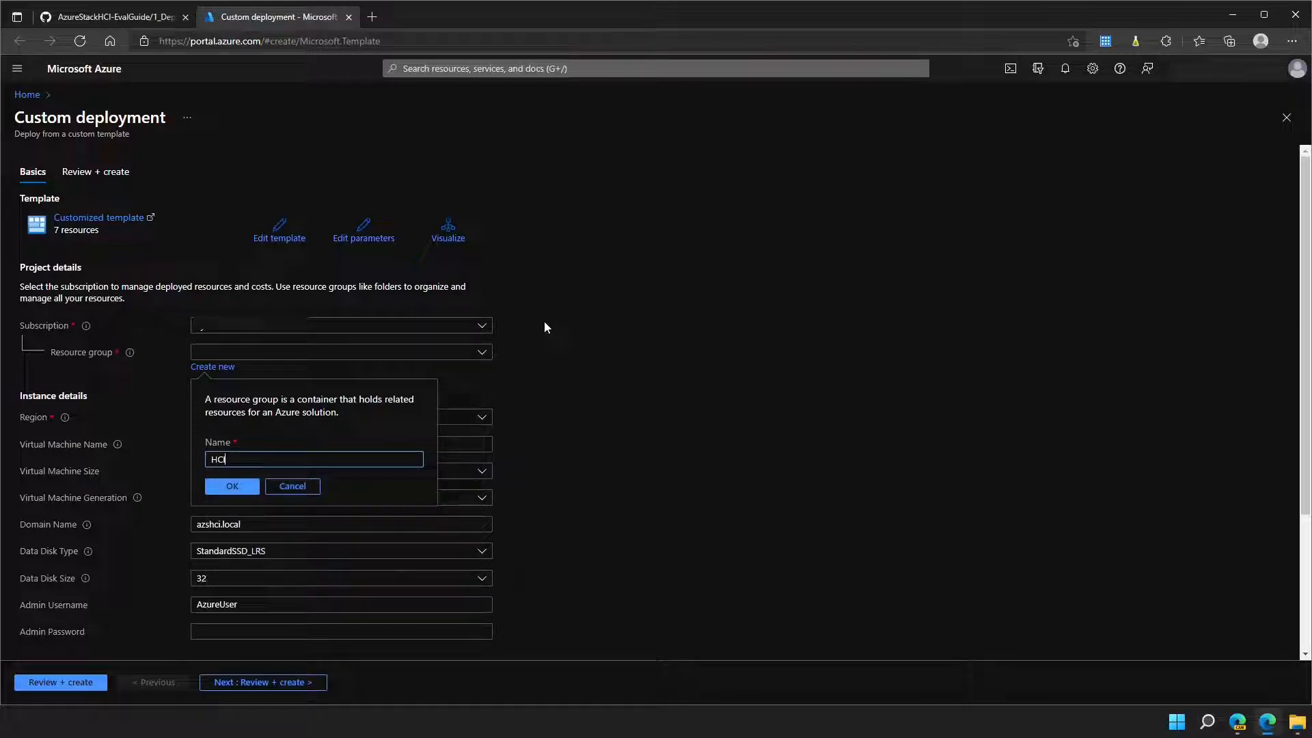
pyautogui.write('-EvalKit')
pyautogui.press('Left')
pyautogui.press('Left')
pyautogui.press('Left')
pyautogui.press('Left')
pyautogui.press('BackSpace')
pyautogui.write('a')
pyautogui.click(220, 496)
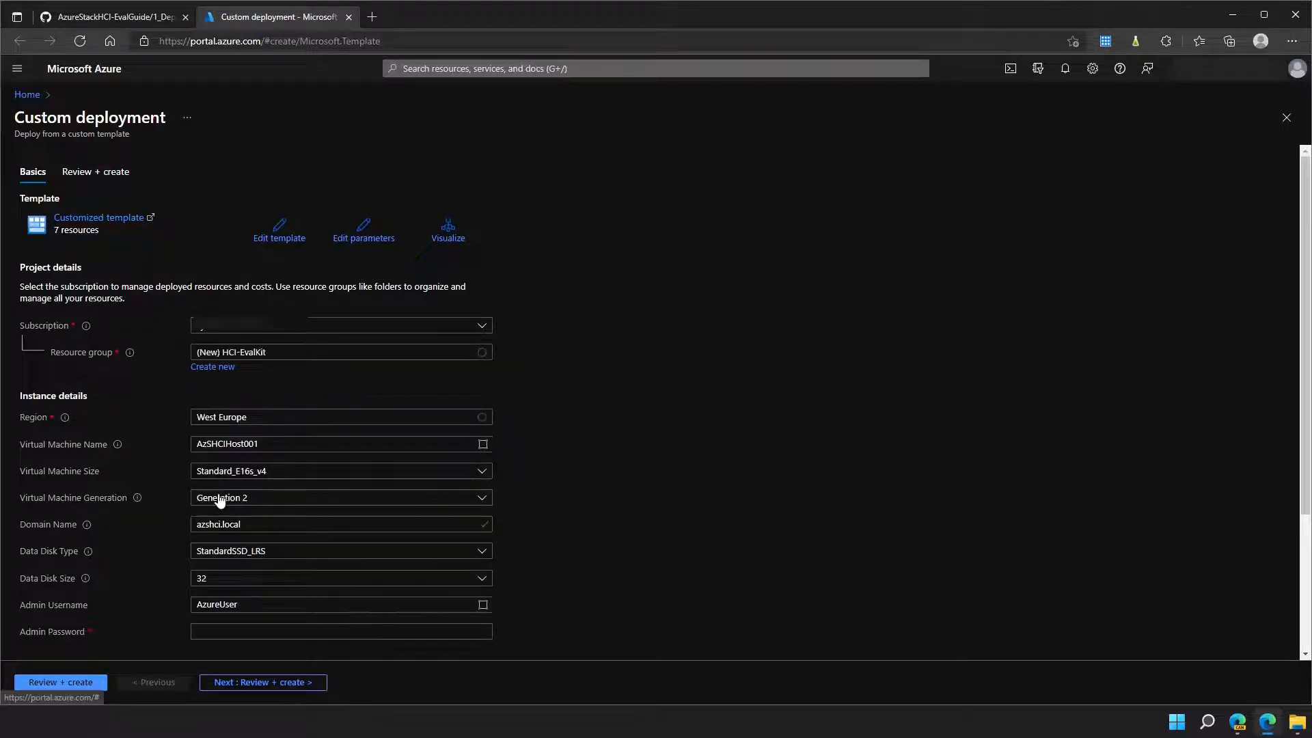
# Step: Set the virtual machine size to Standard_E16ds_v4
pyautogui.scroll(-1, 270, 380)
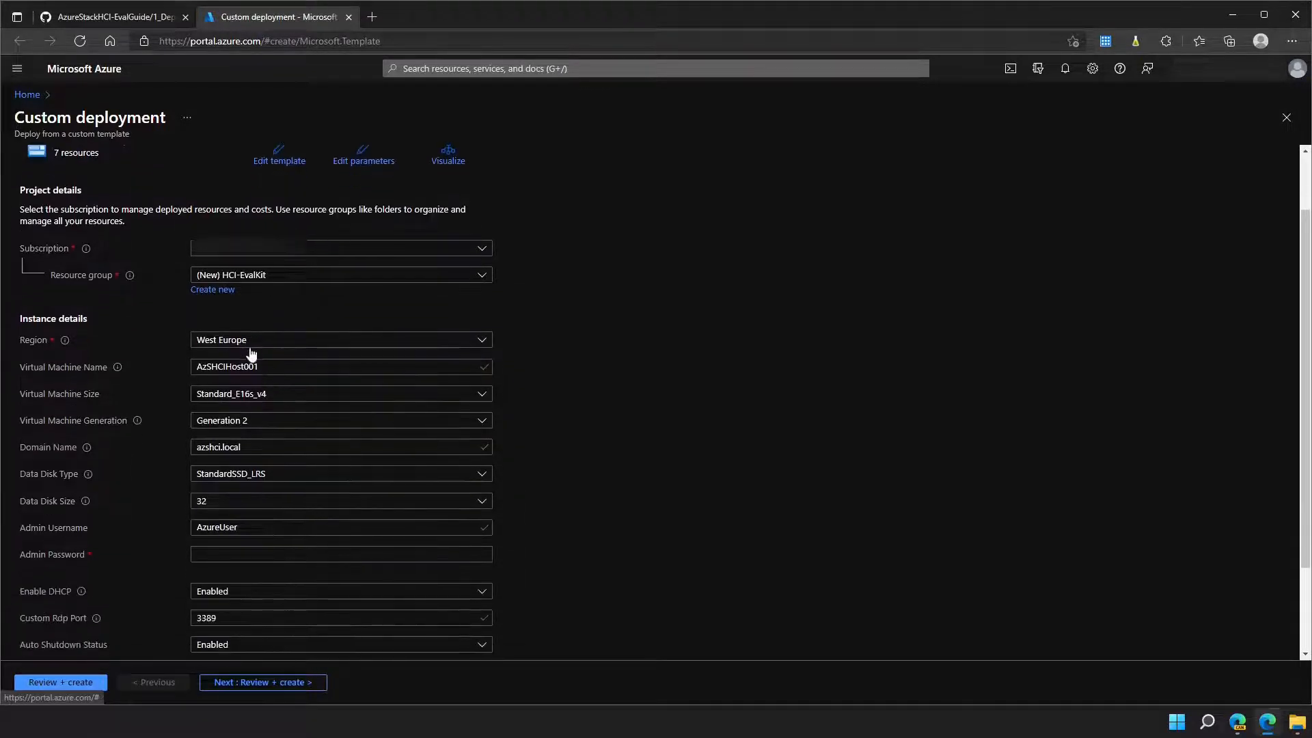
pyautogui.click(284, 397)
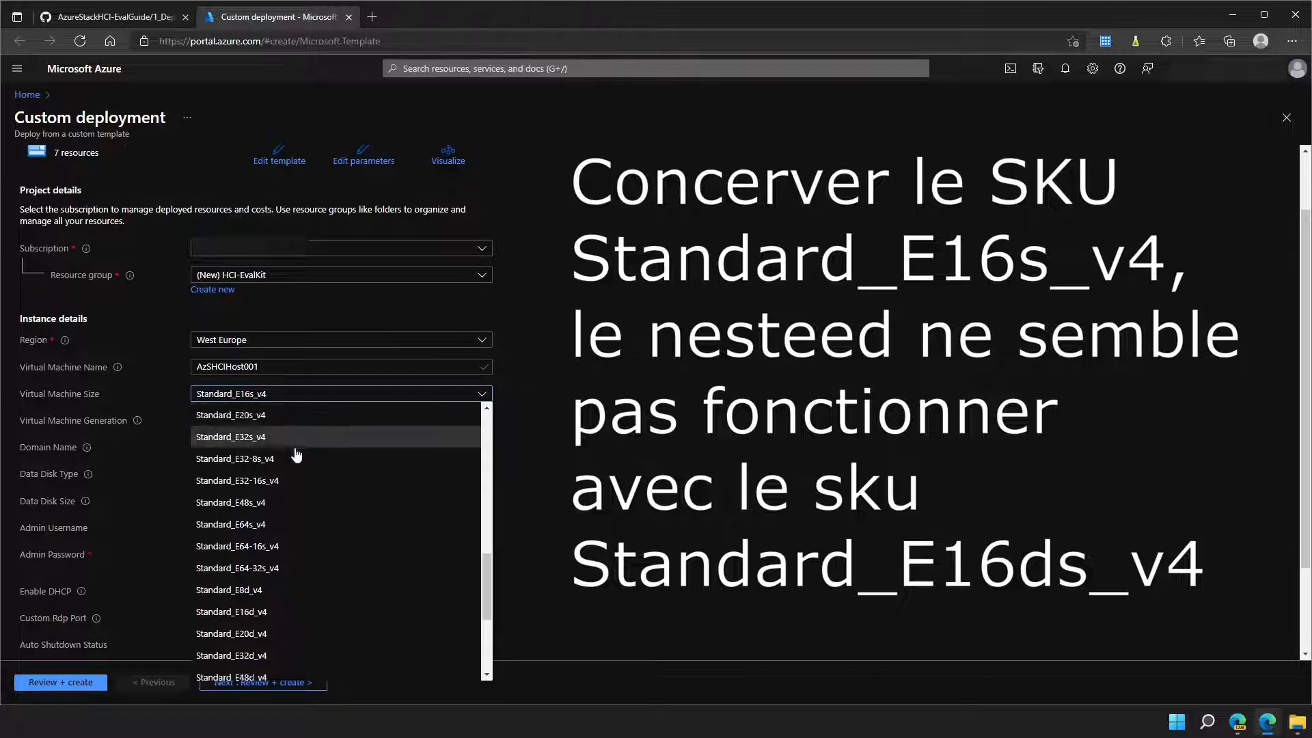
pyautogui.scroll(-3, 300, 458)
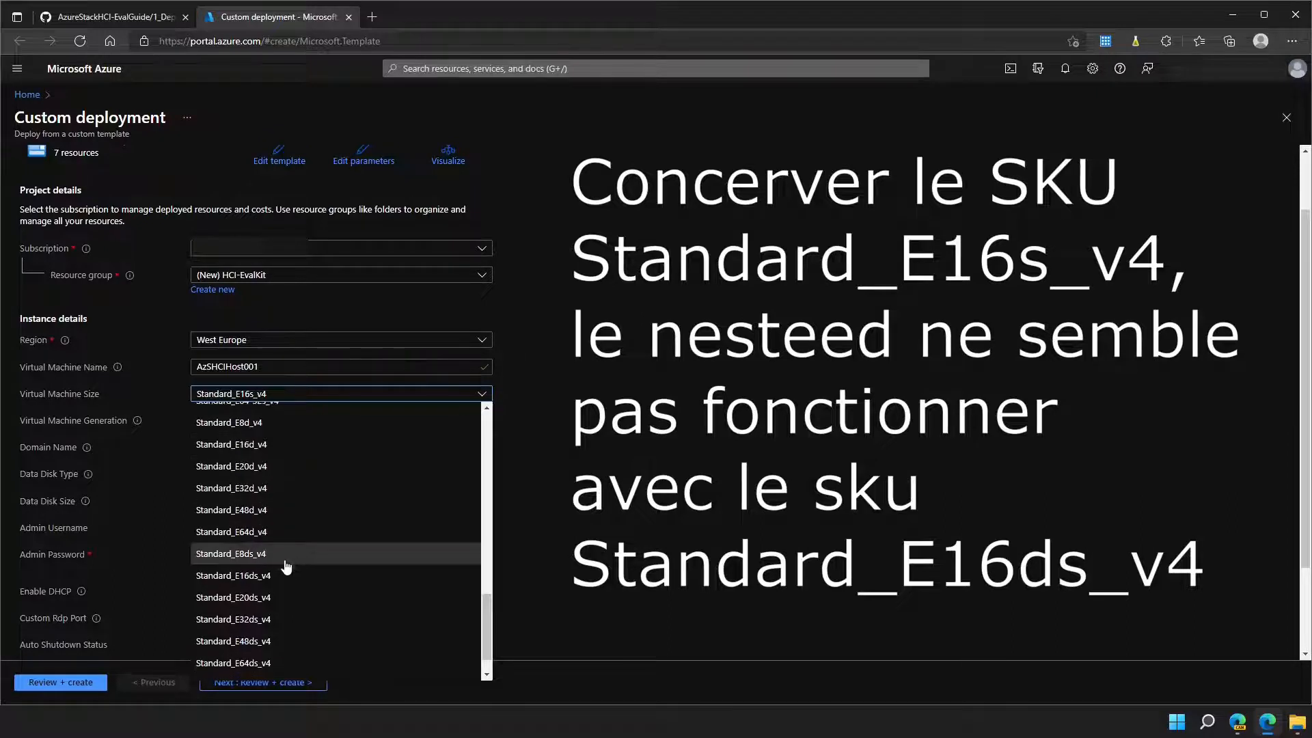
pyautogui.scroll(-1, 281, 582)
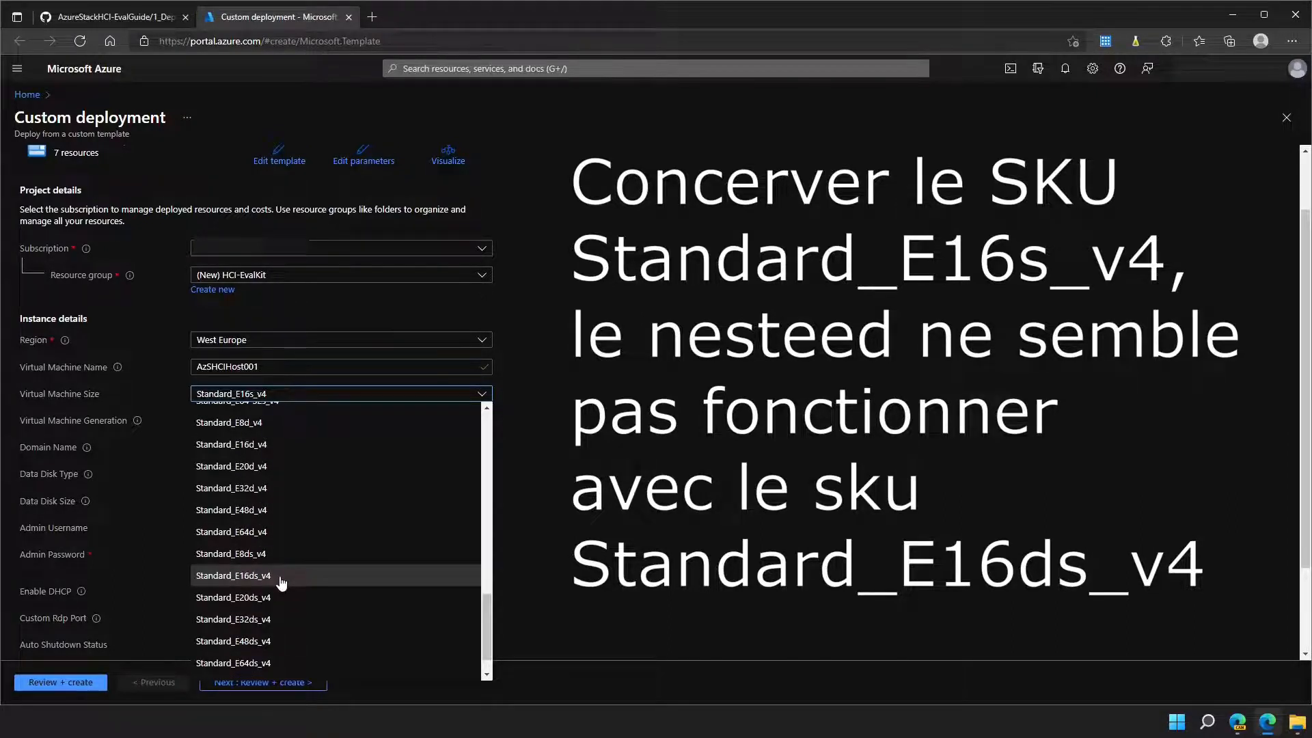
pyautogui.click(280, 578)
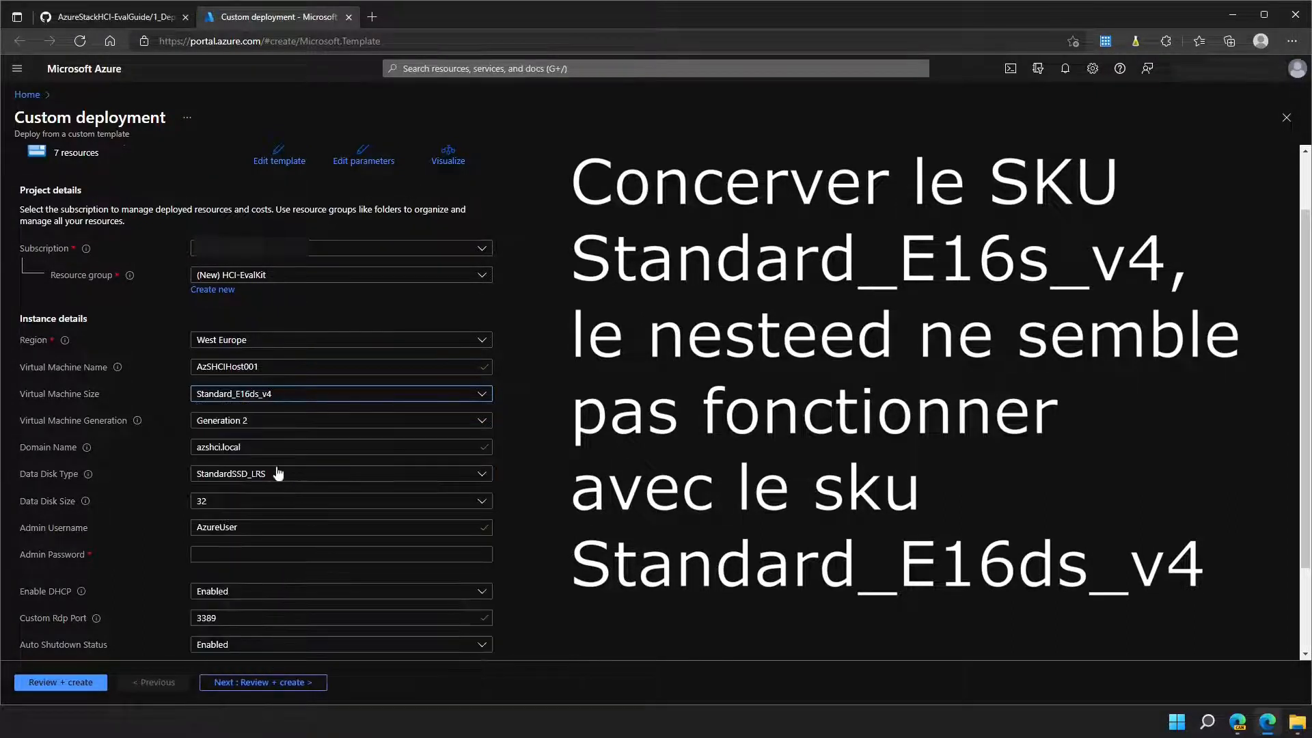
# Step: Choose StandardSSD_LRS as the data disk type and set the data disk size to 128
pyautogui.scroll(-2, 367, 451)
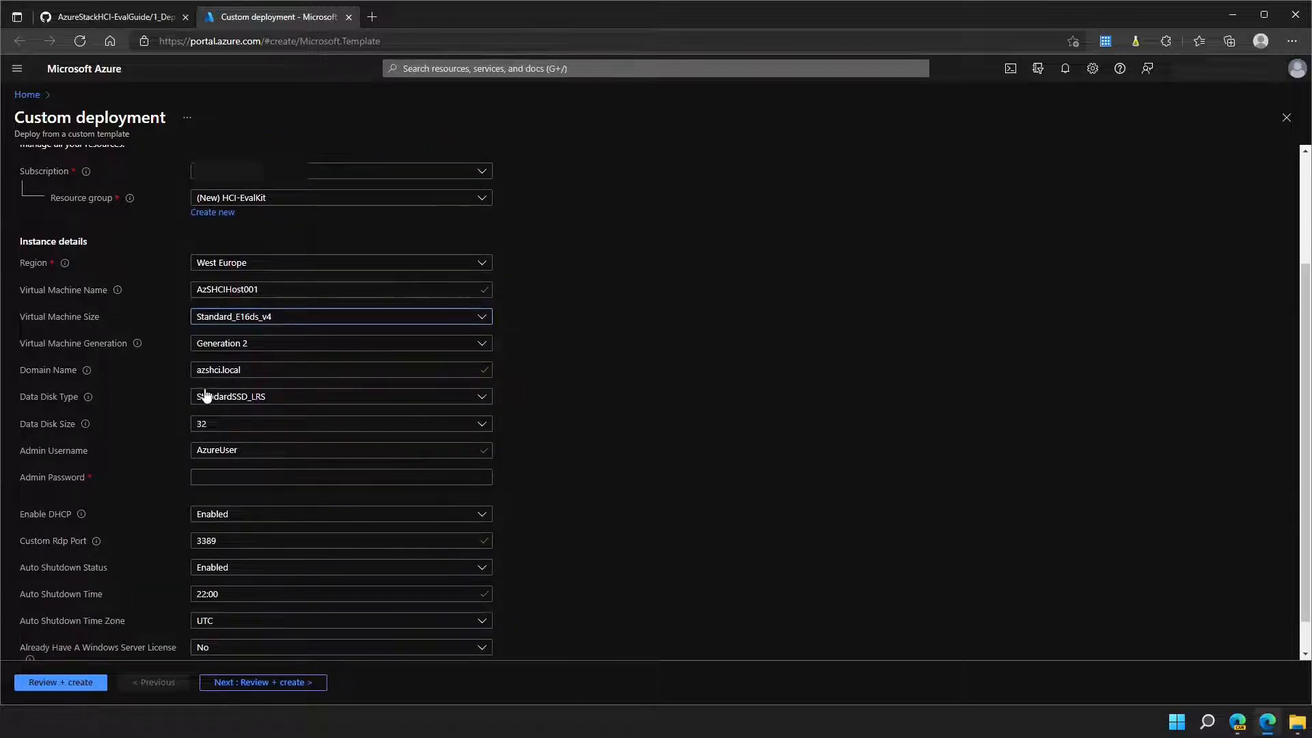
pyautogui.click(257, 401)
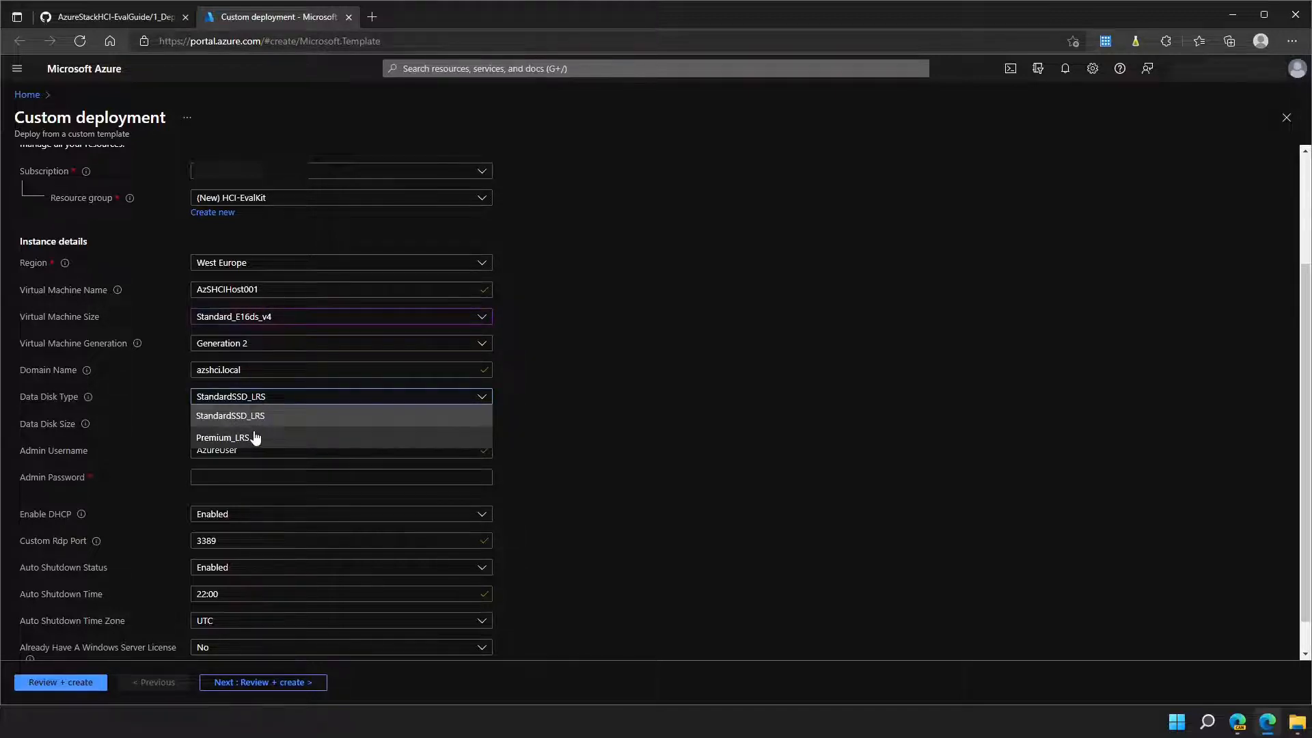
pyautogui.click(255, 420)
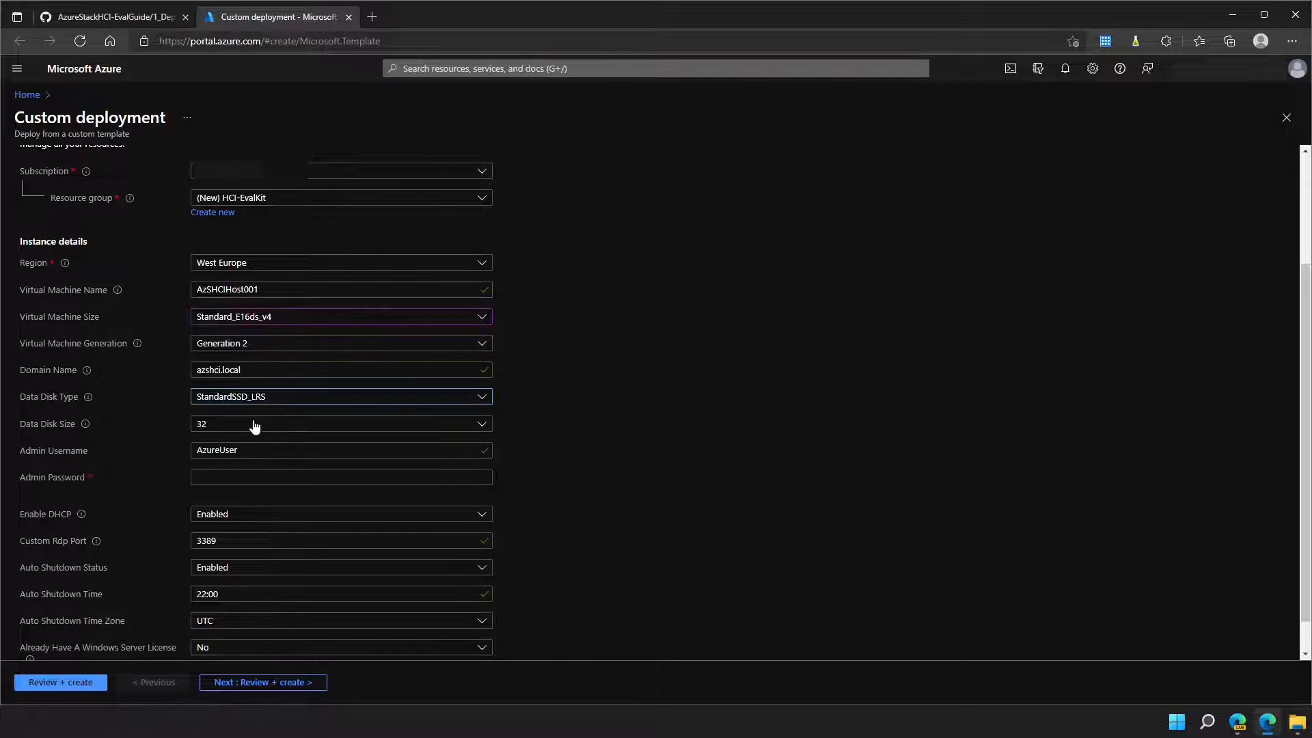
pyautogui.scroll(-1, 255, 425)
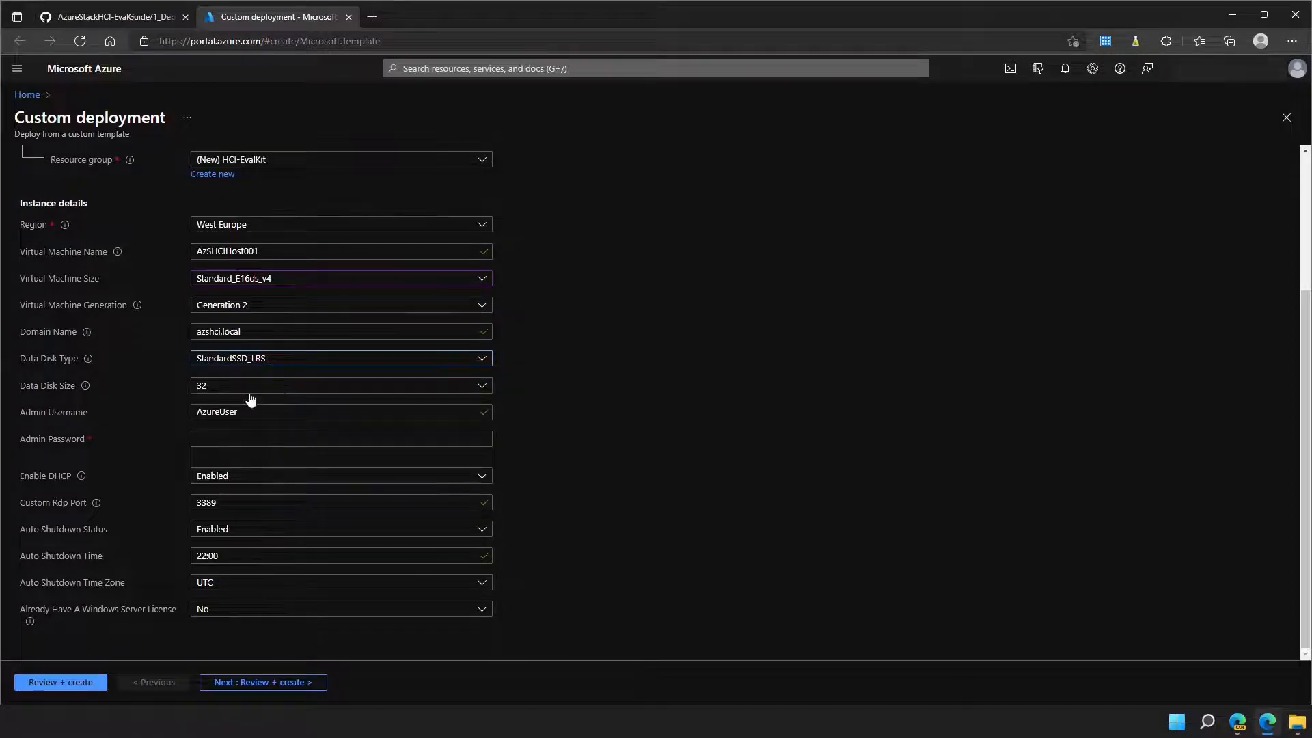
pyautogui.click(250, 390)
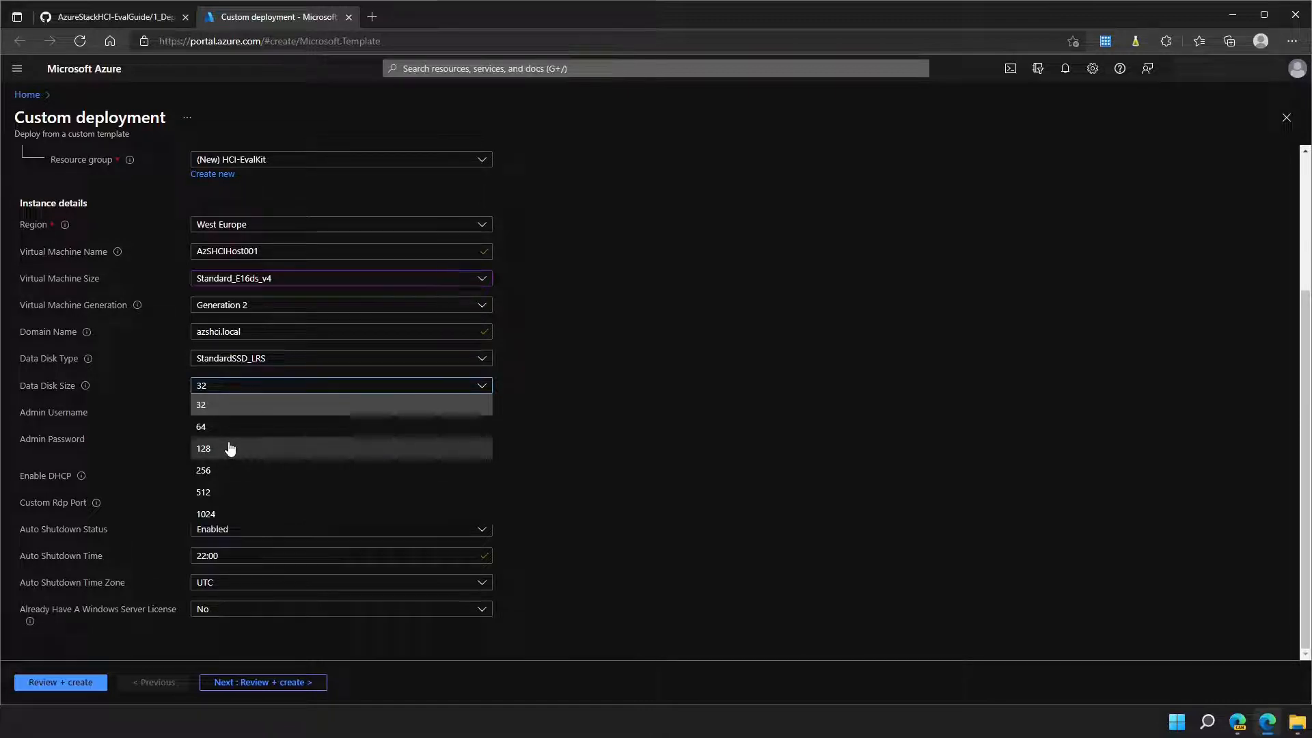
pyautogui.click(226, 448)
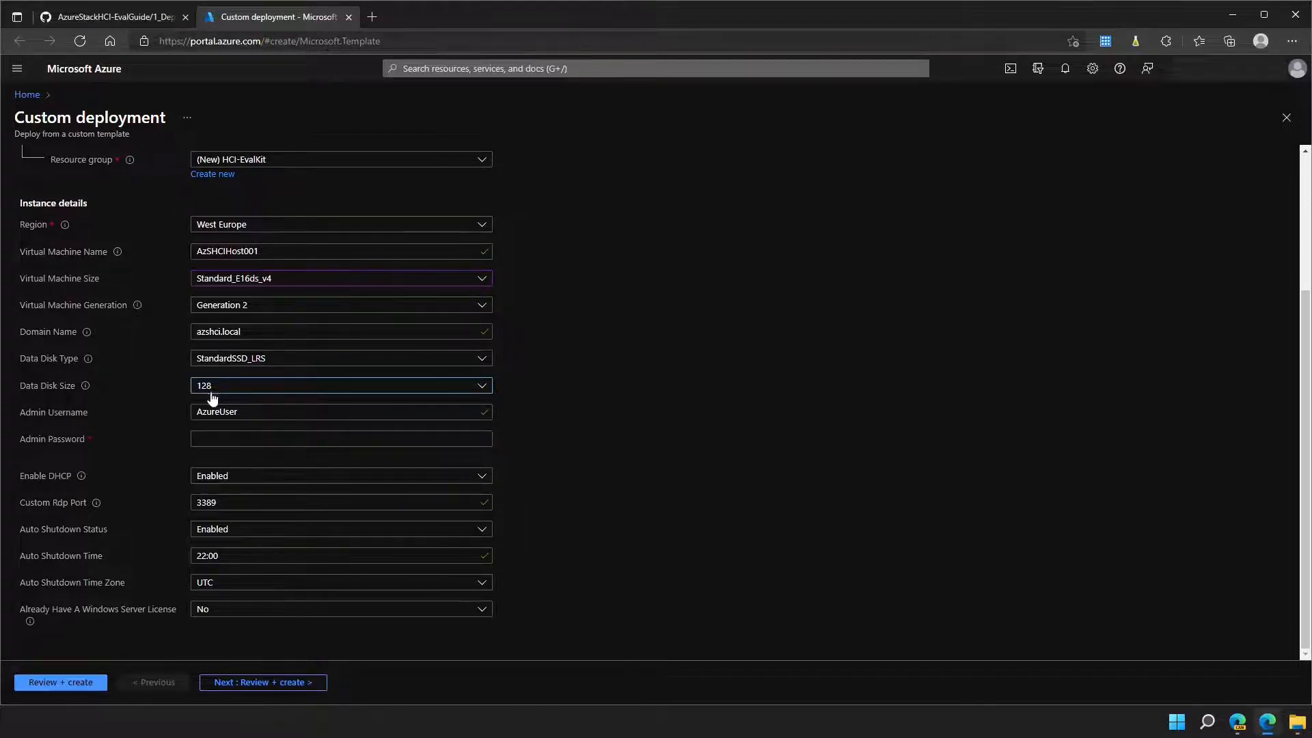
# Step: Enter the admin password for the virtual machine
pyautogui.click(214, 445)
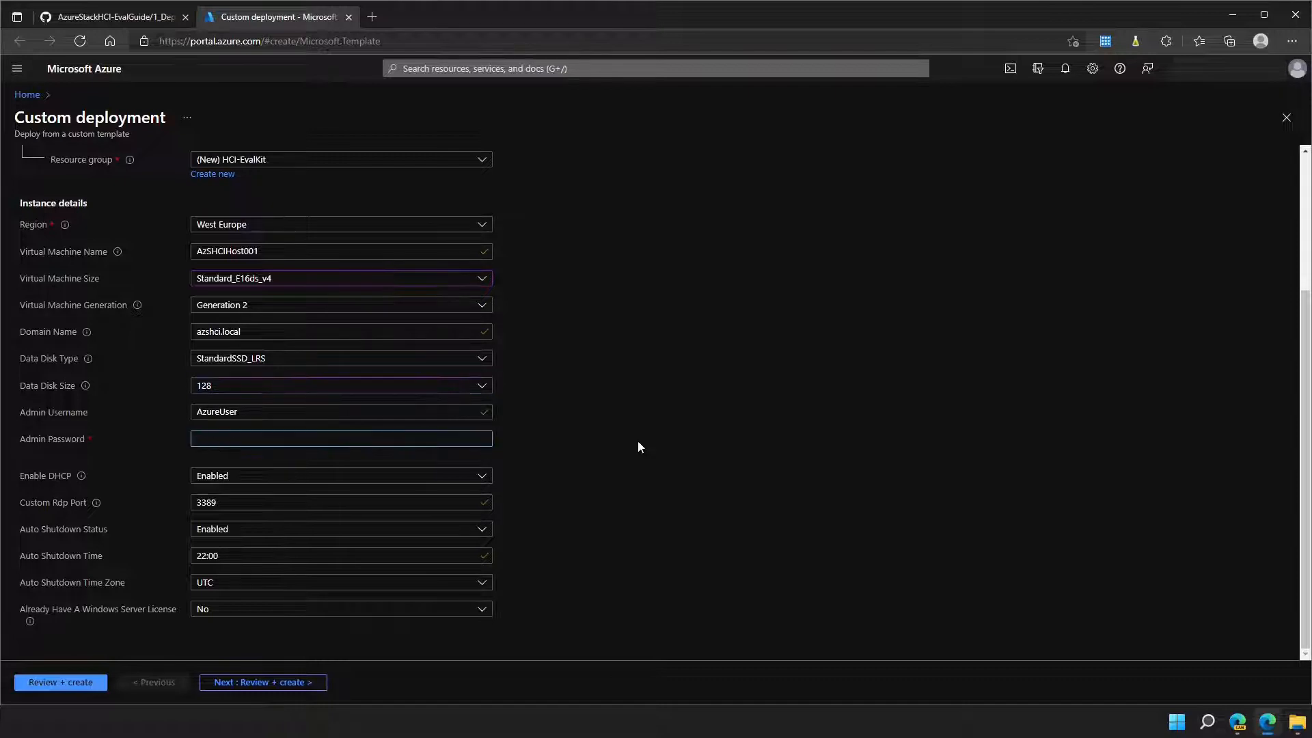
pyautogui.write('••••••••••••••••')
pyautogui.click(673, 343)
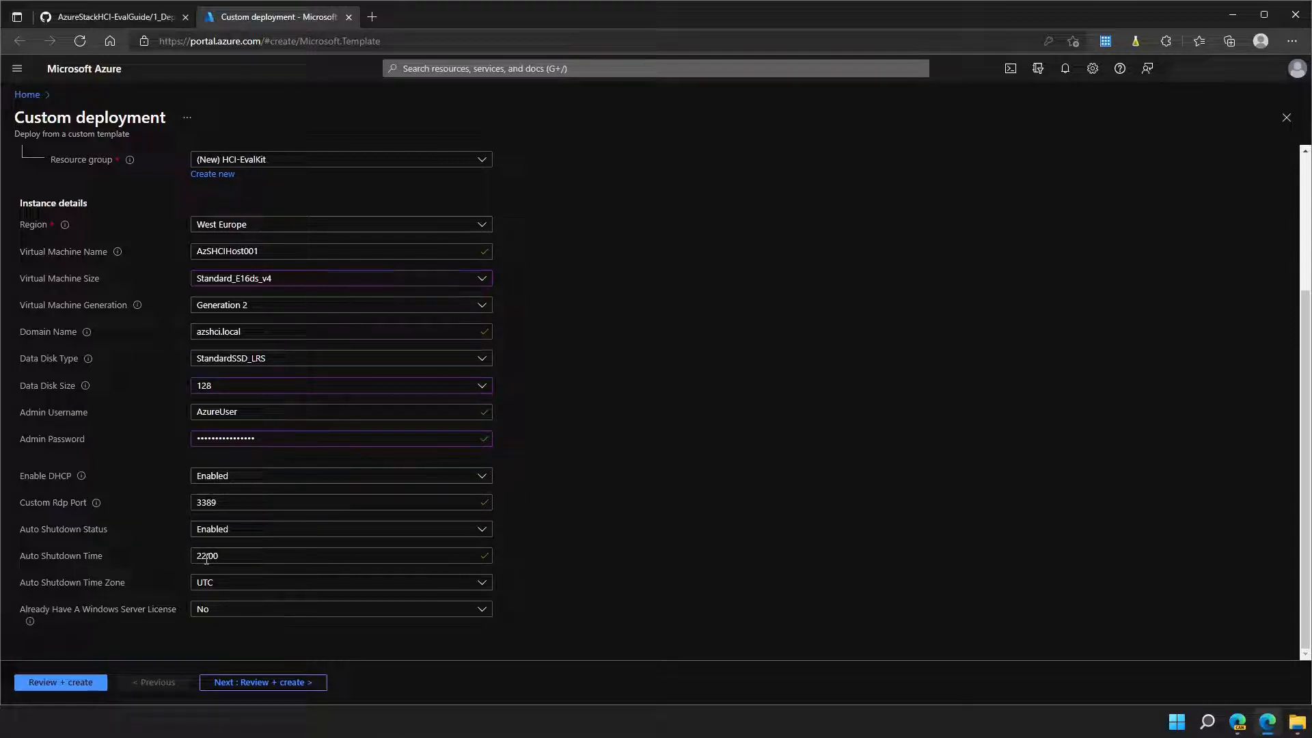
# Step: Set the virtual machine's auto shutdown time to 02:00
pyautogui.moveTo(207, 559); pyautogui.dragTo(189, 560)
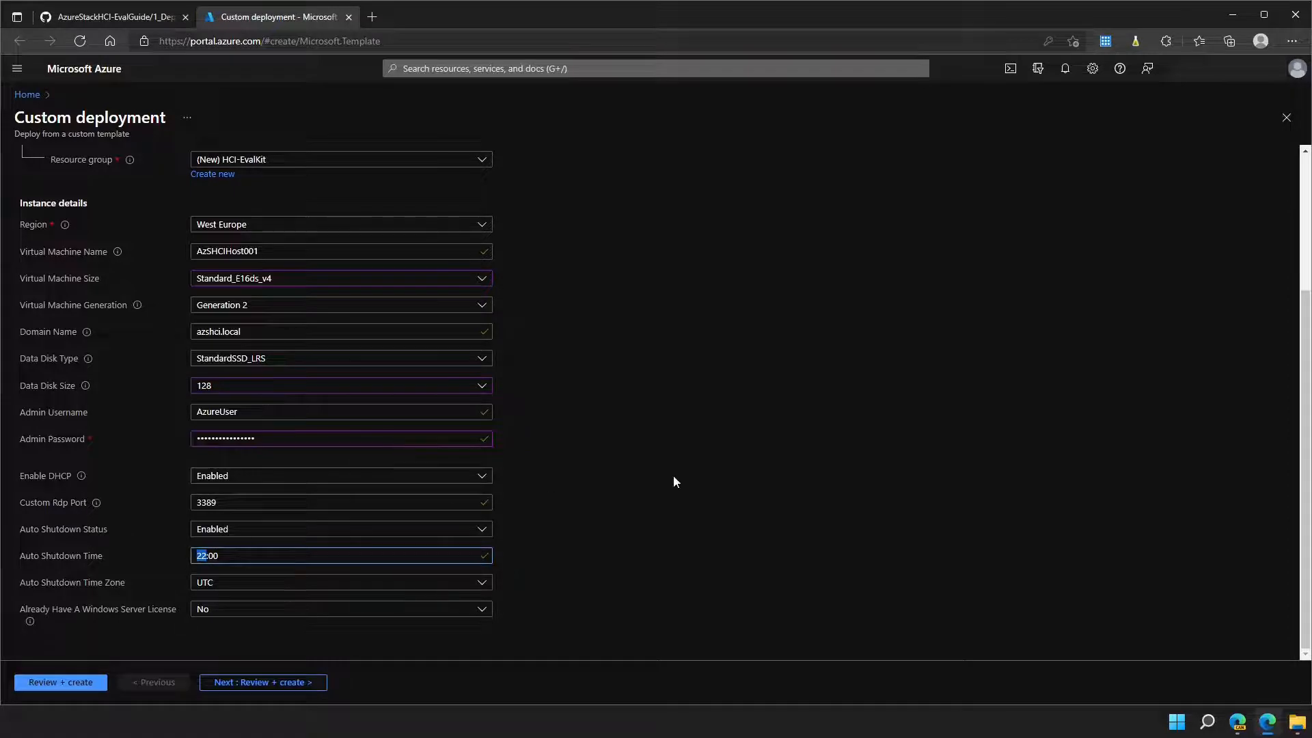
pyautogui.write('01')
pyautogui.press('BackSpace')
pyautogui.write('2')
pyautogui.click(736, 458)
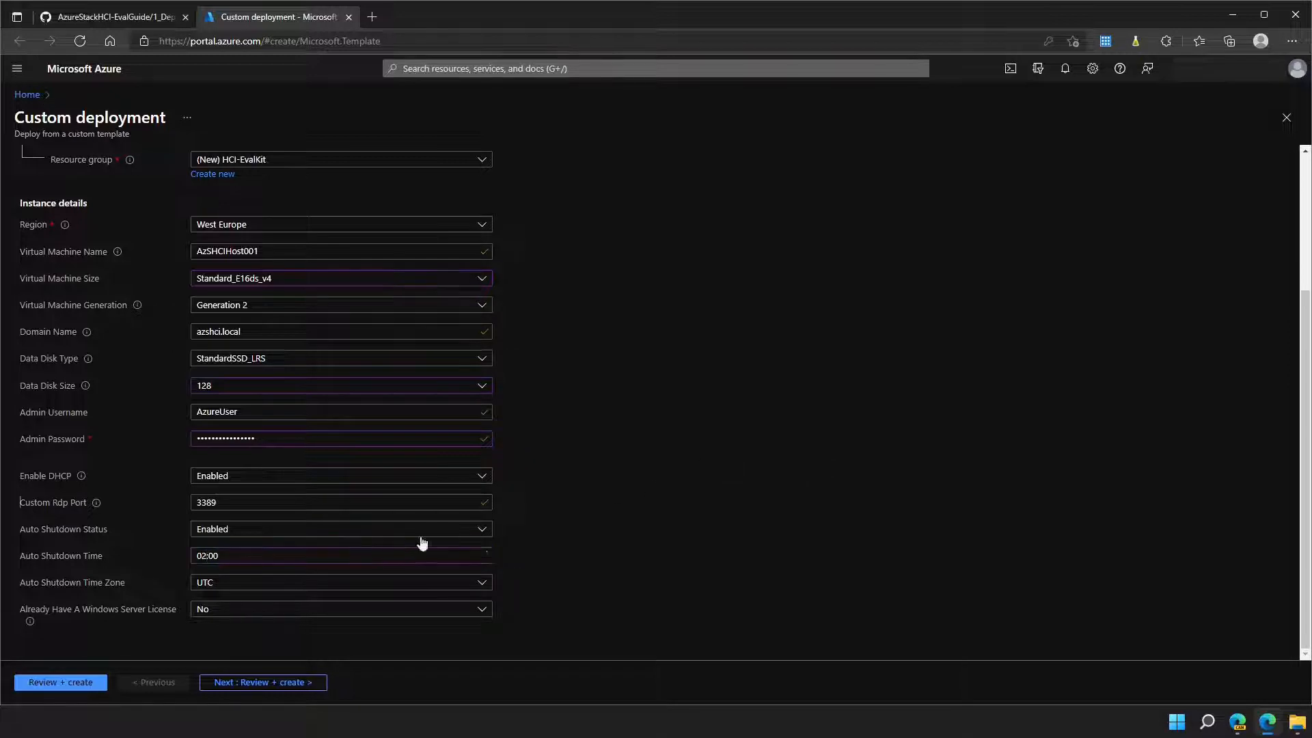
# Step: Set the auto shutdown time zone to Central Europe Standard Time
pyautogui.click(384, 585)
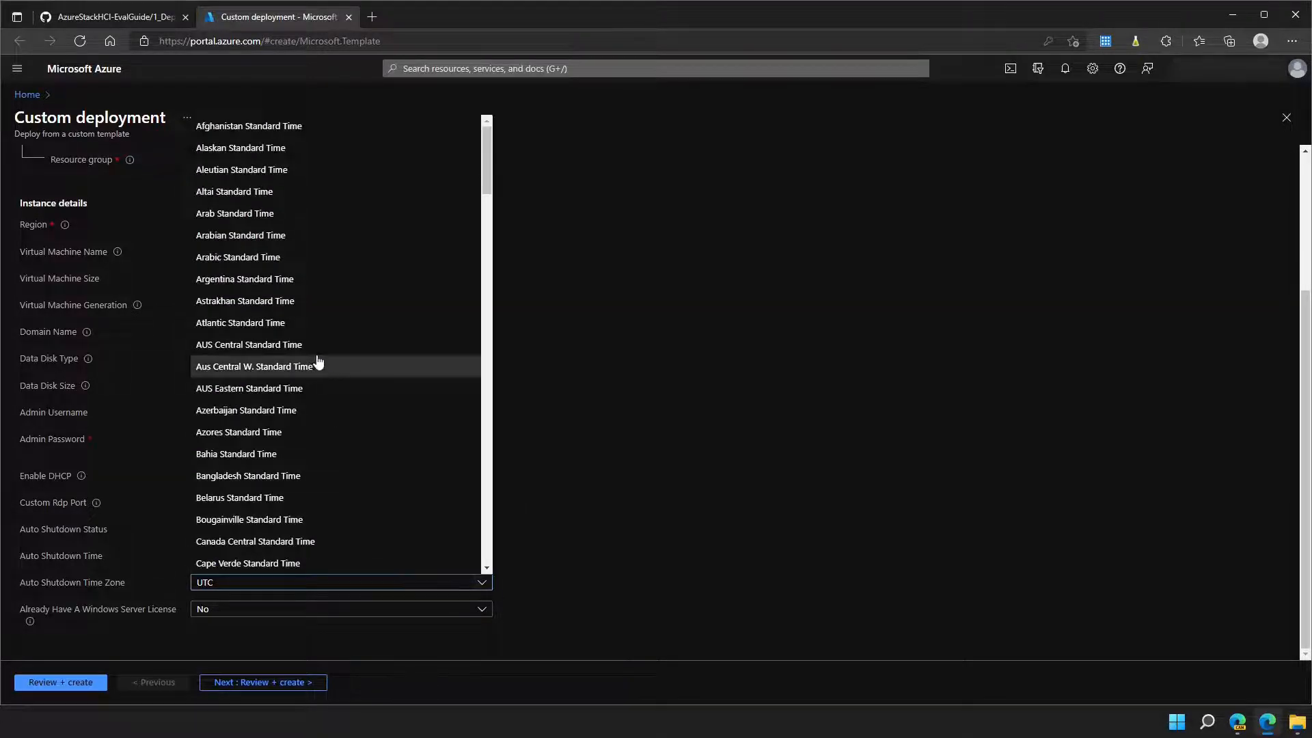
pyautogui.scroll(-4, 317, 366)
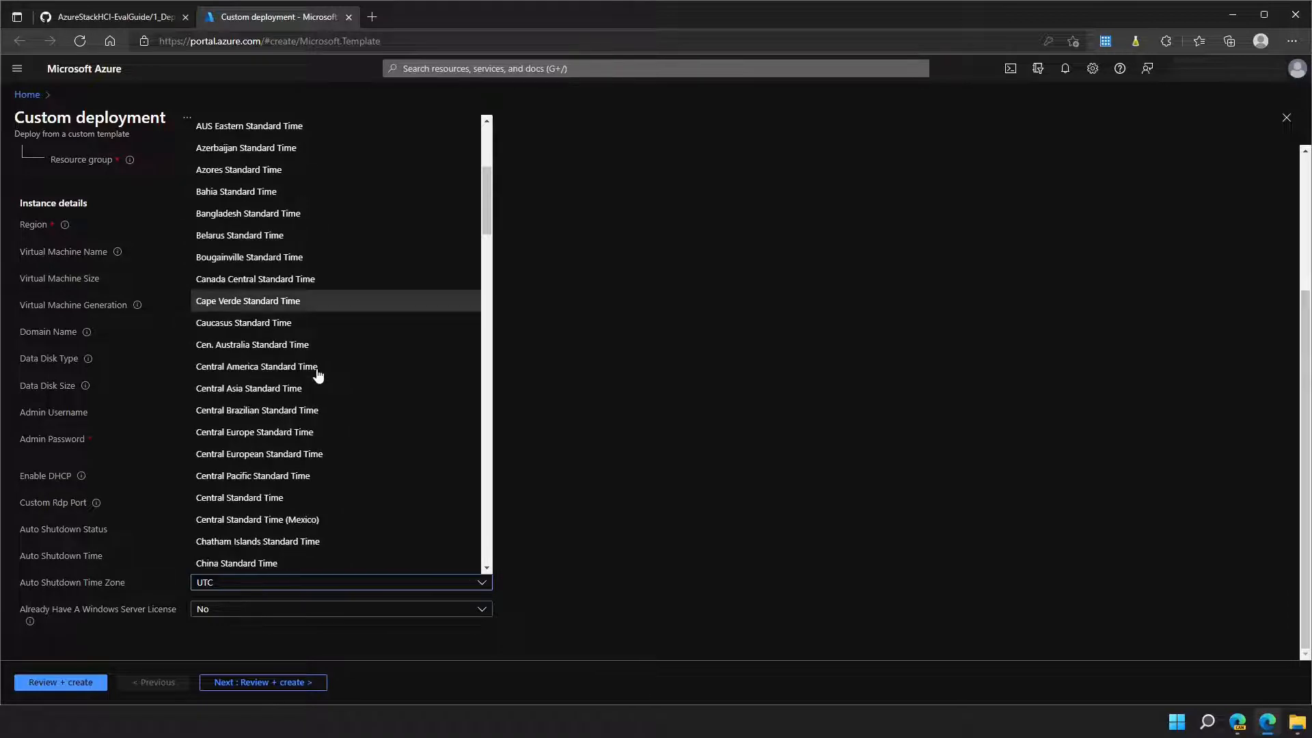
pyautogui.scroll(-2, 317, 374)
pyautogui.scroll(2, 317, 375)
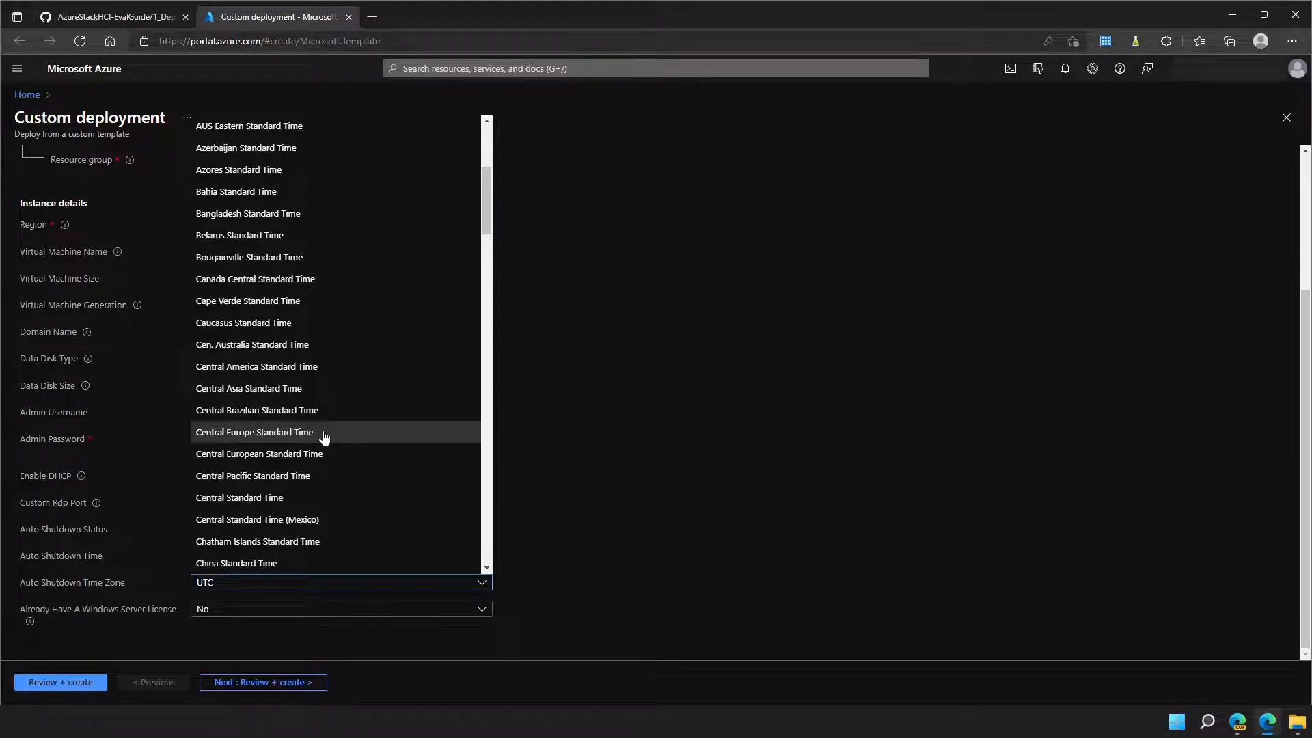
pyautogui.click(323, 434)
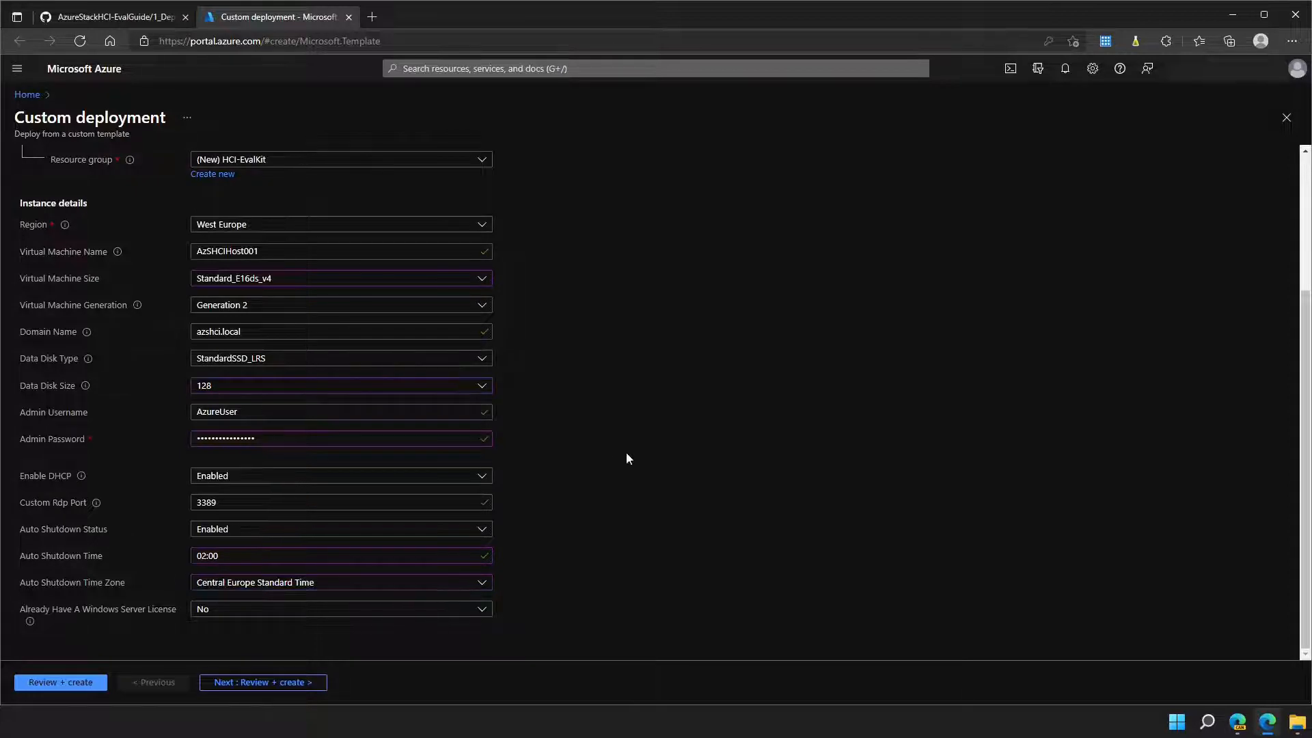
# Step: Choose No for an existing Windows Server license, then validate the deployment and review its terms and summary
pyautogui.click(319, 612)
pyautogui.click(250, 646)
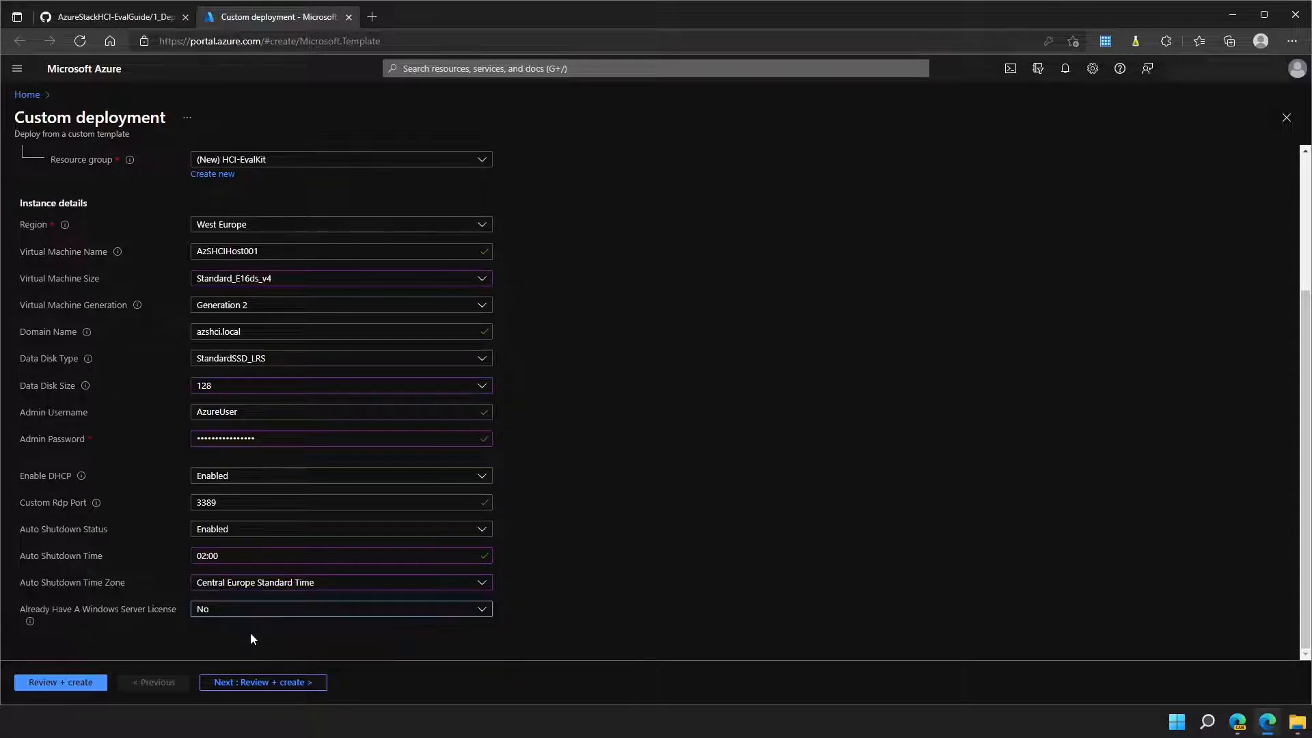
pyautogui.click(268, 684)
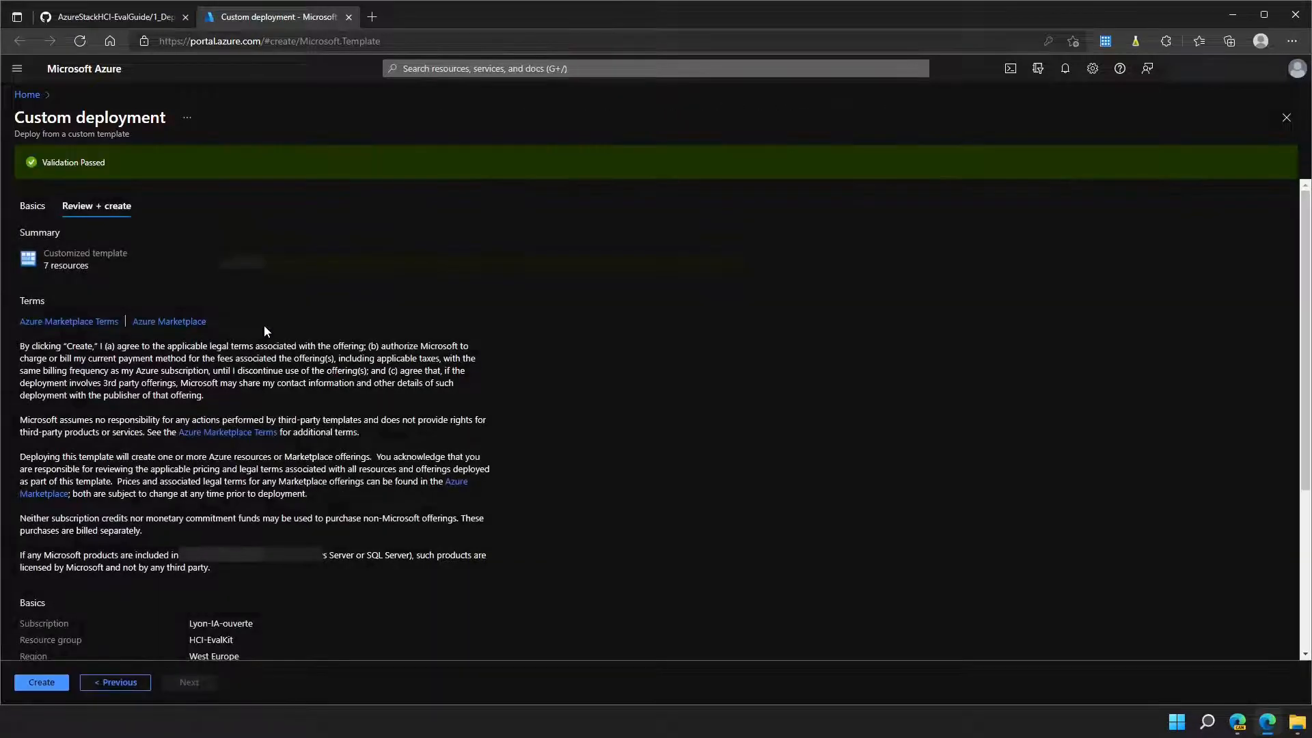
pyautogui.scroll(-1, 264, 325)
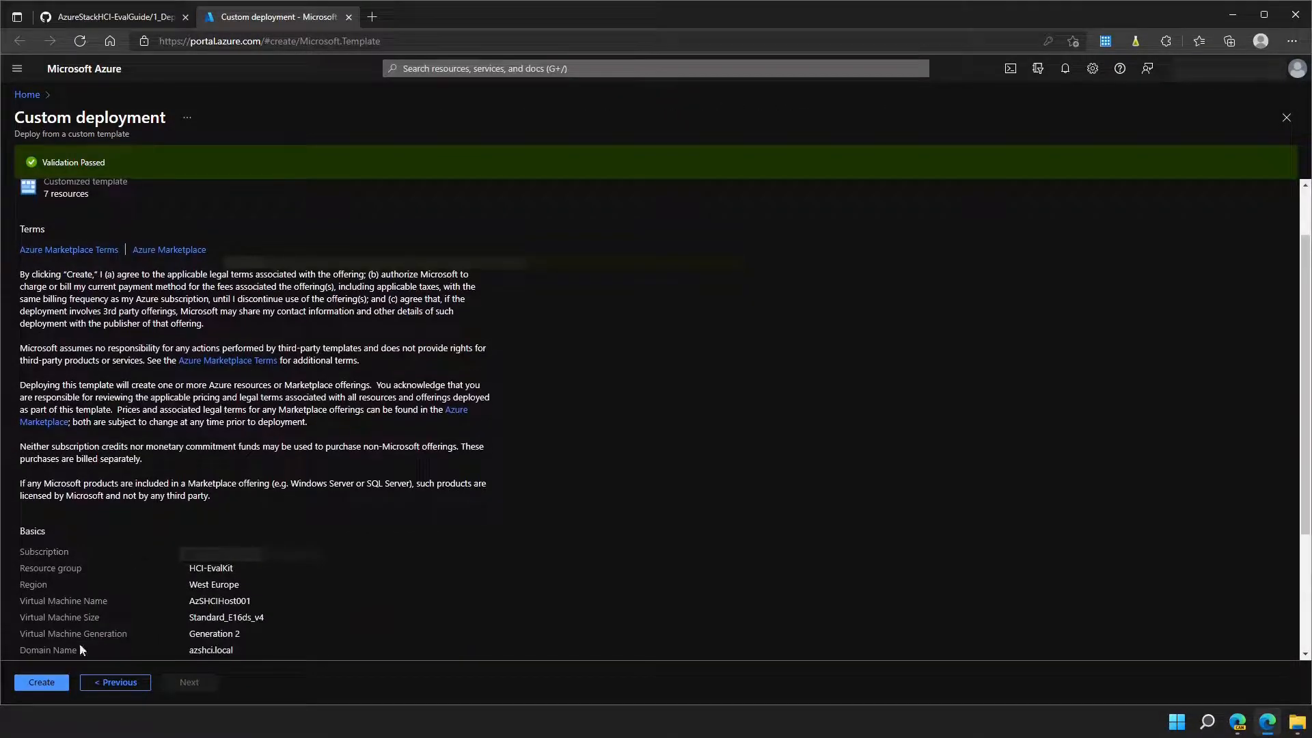
# Step: Create the validated deployment and check the operation details and duration of the AzSHCIHost001/ConfigureAzSHCIHost extension
pyautogui.click(55, 680)
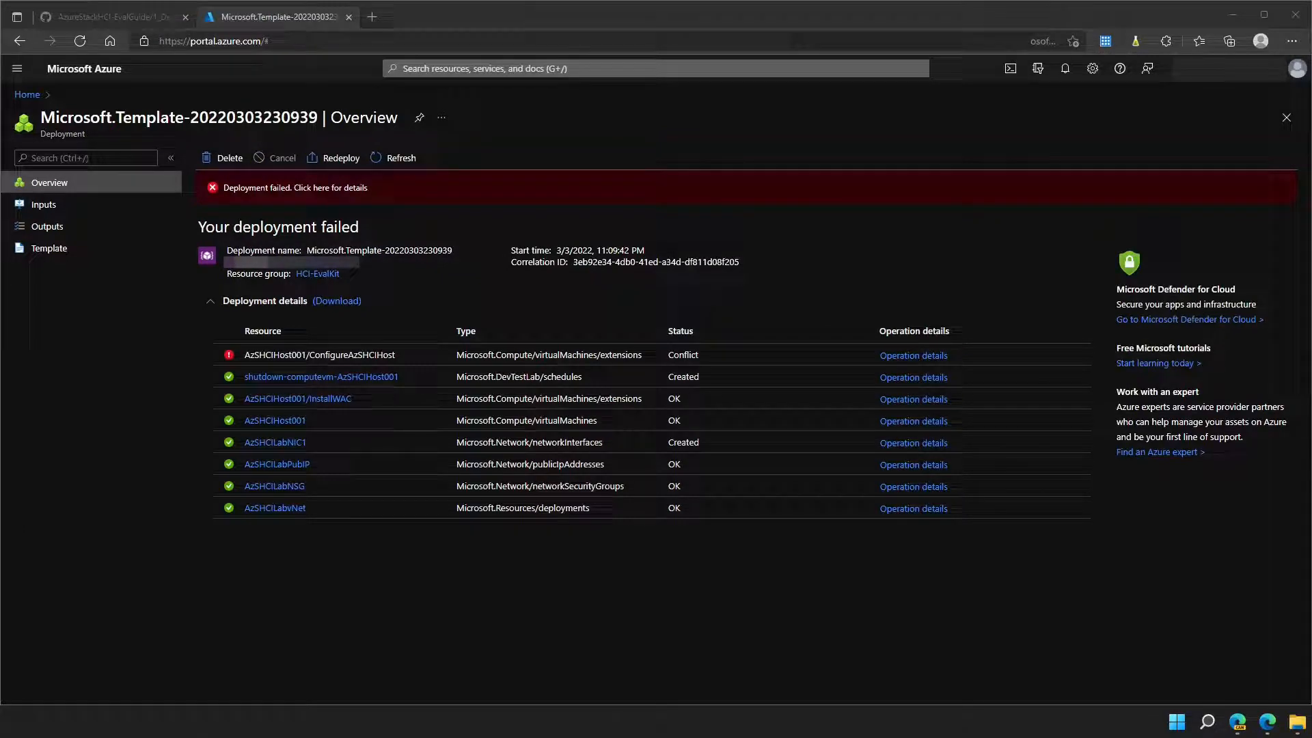
pyautogui.click(905, 356)
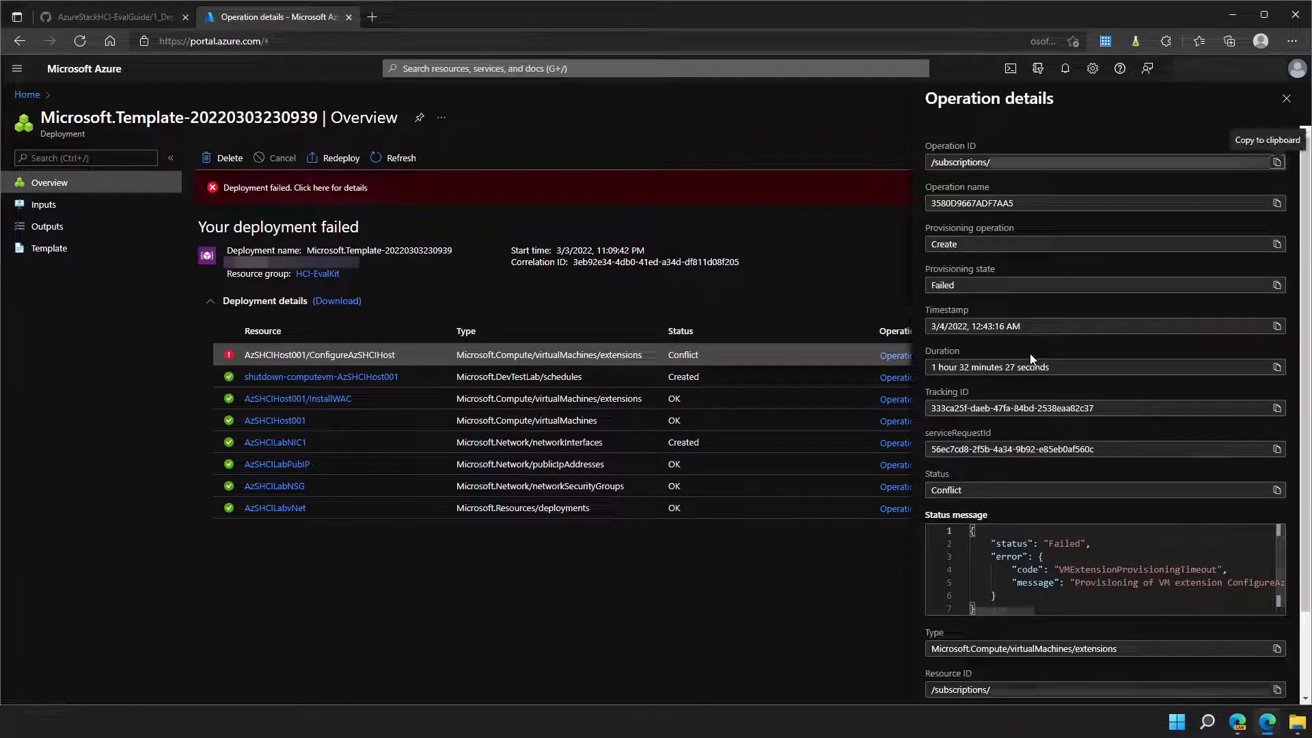
pyautogui.moveTo(931, 368); pyautogui.dragTo(1005, 370)
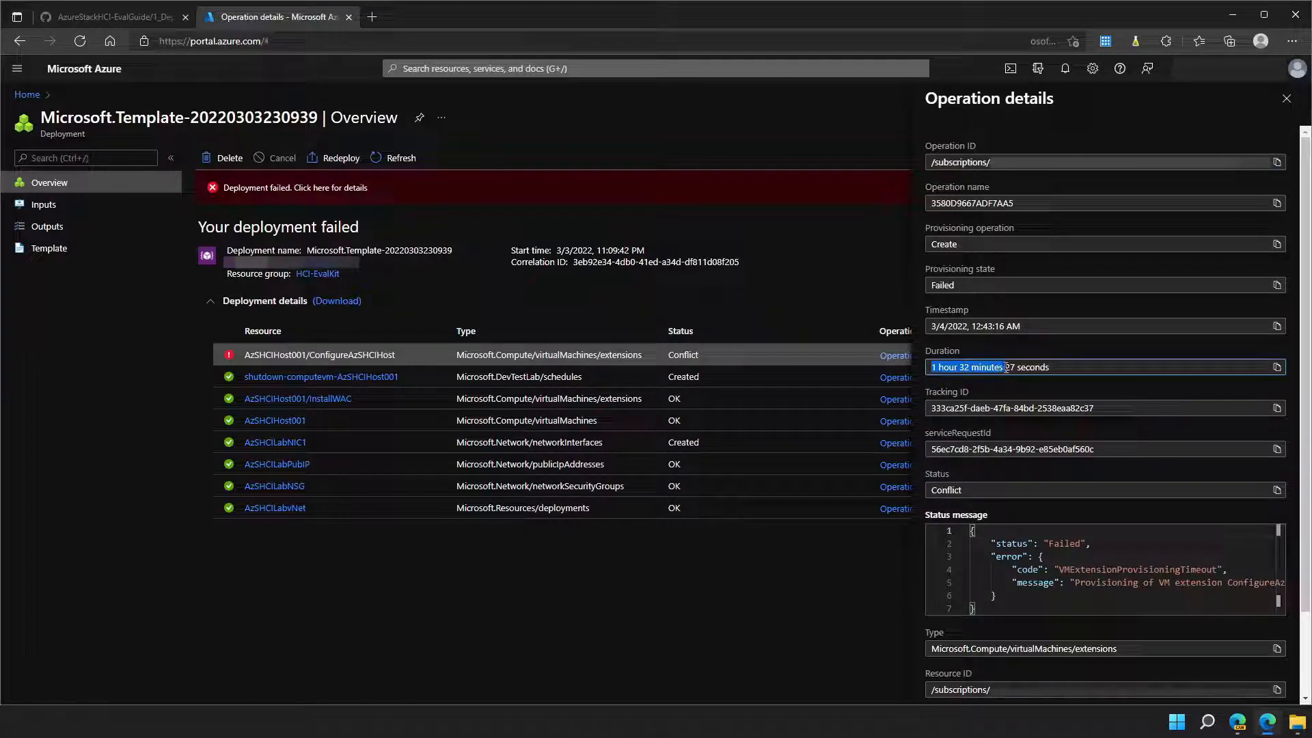
pyautogui.click(1287, 98)
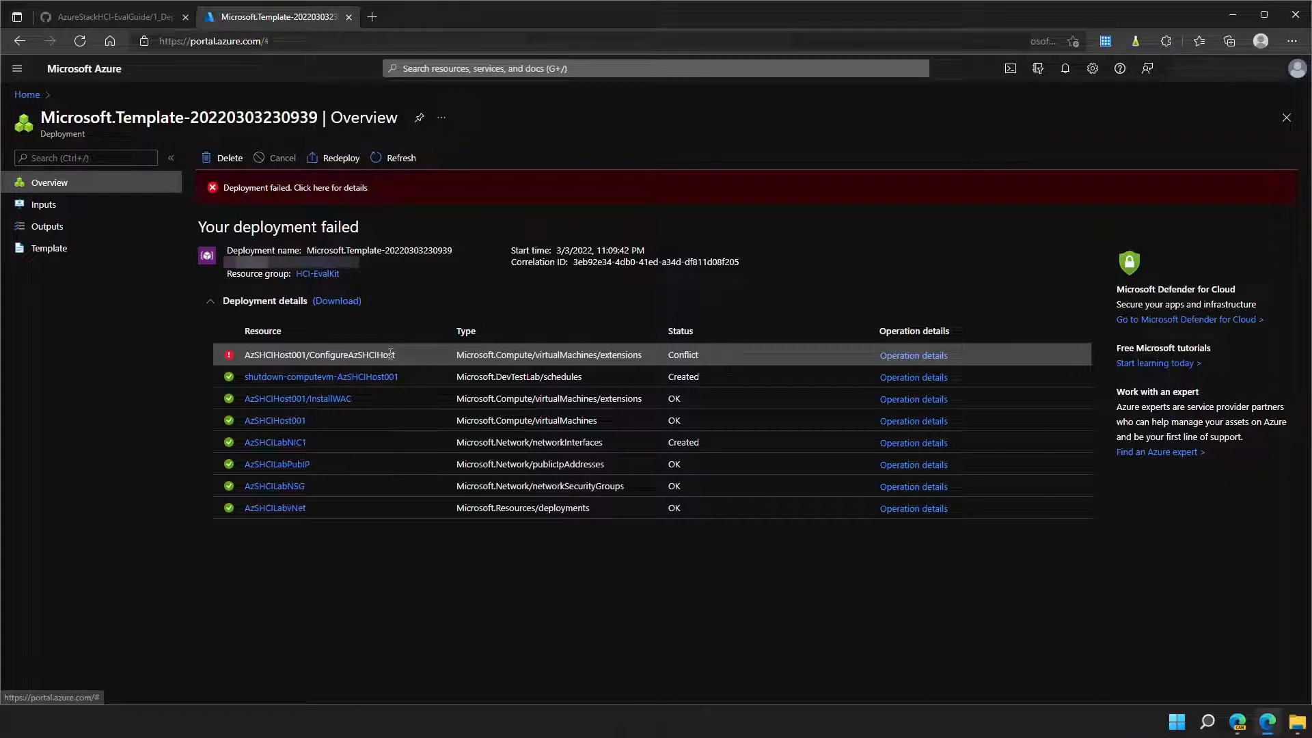
# Step: Read the GitHub guide's Troubleshooting section on the AzSHCIHost001/ConfigureAzSHCIHost error and compare it with the deployment's resource list
pyautogui.click(76, 17)
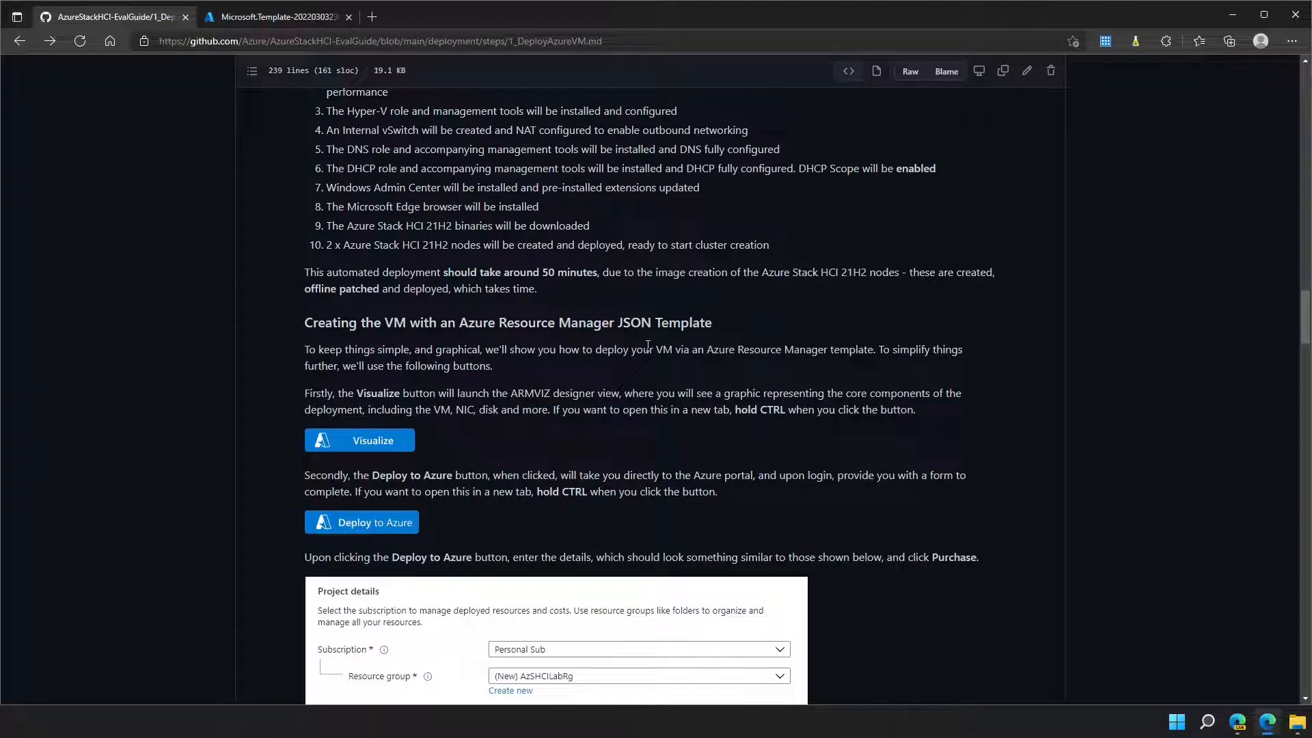
pyautogui.scroll(-15, 648, 346)
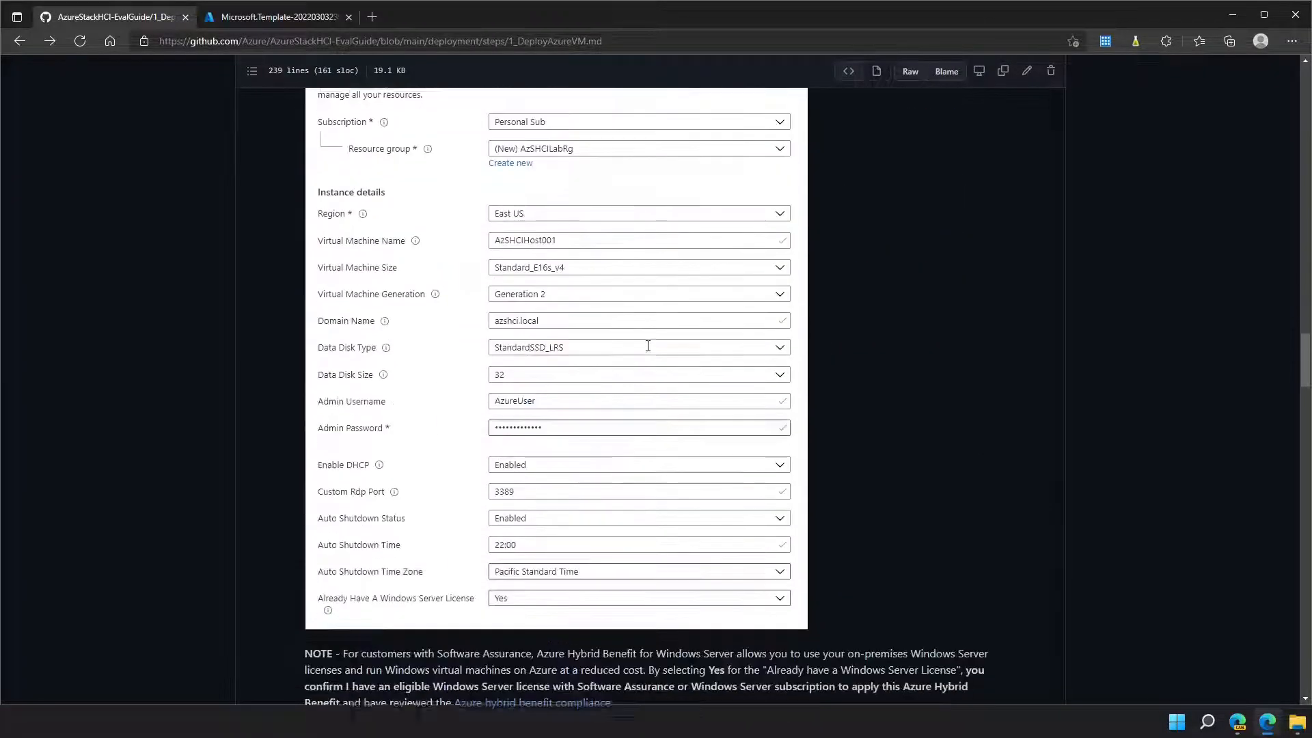
pyautogui.scroll(-10, 648, 345)
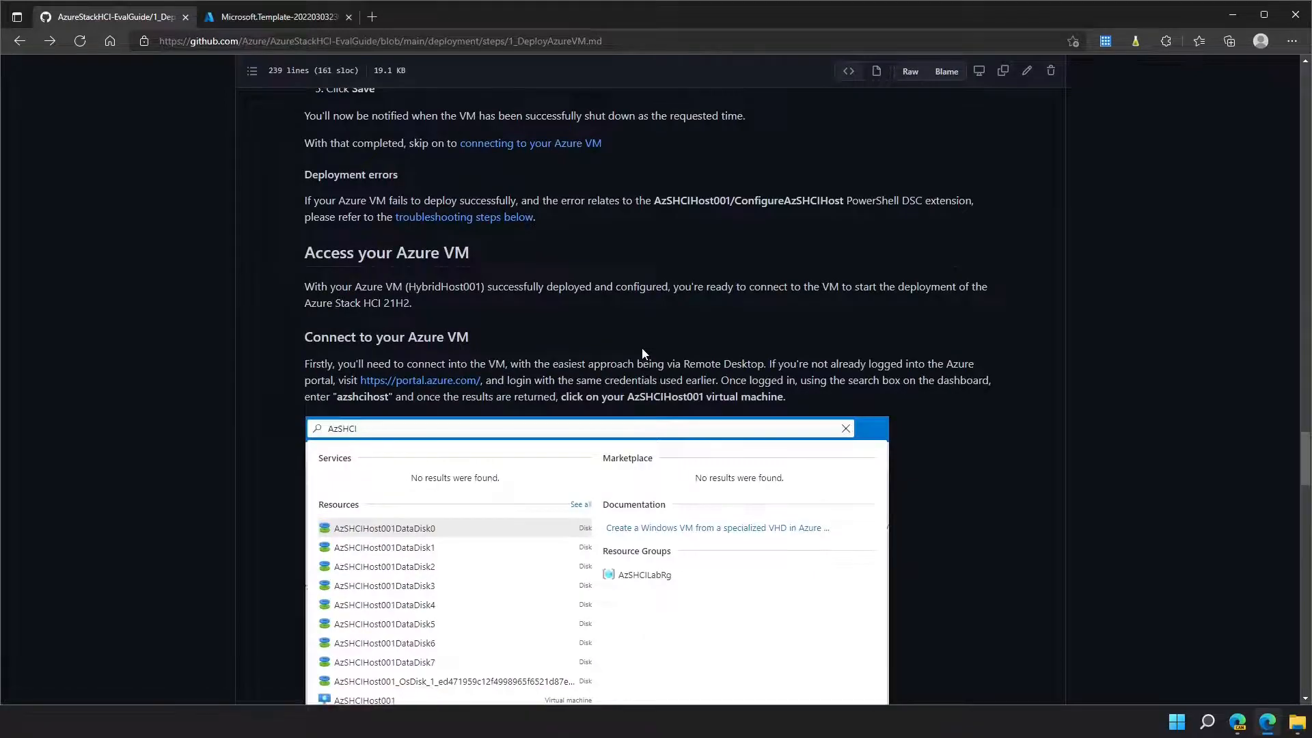
pyautogui.scroll(-10, 643, 353)
pyautogui.scroll(-15, 642, 354)
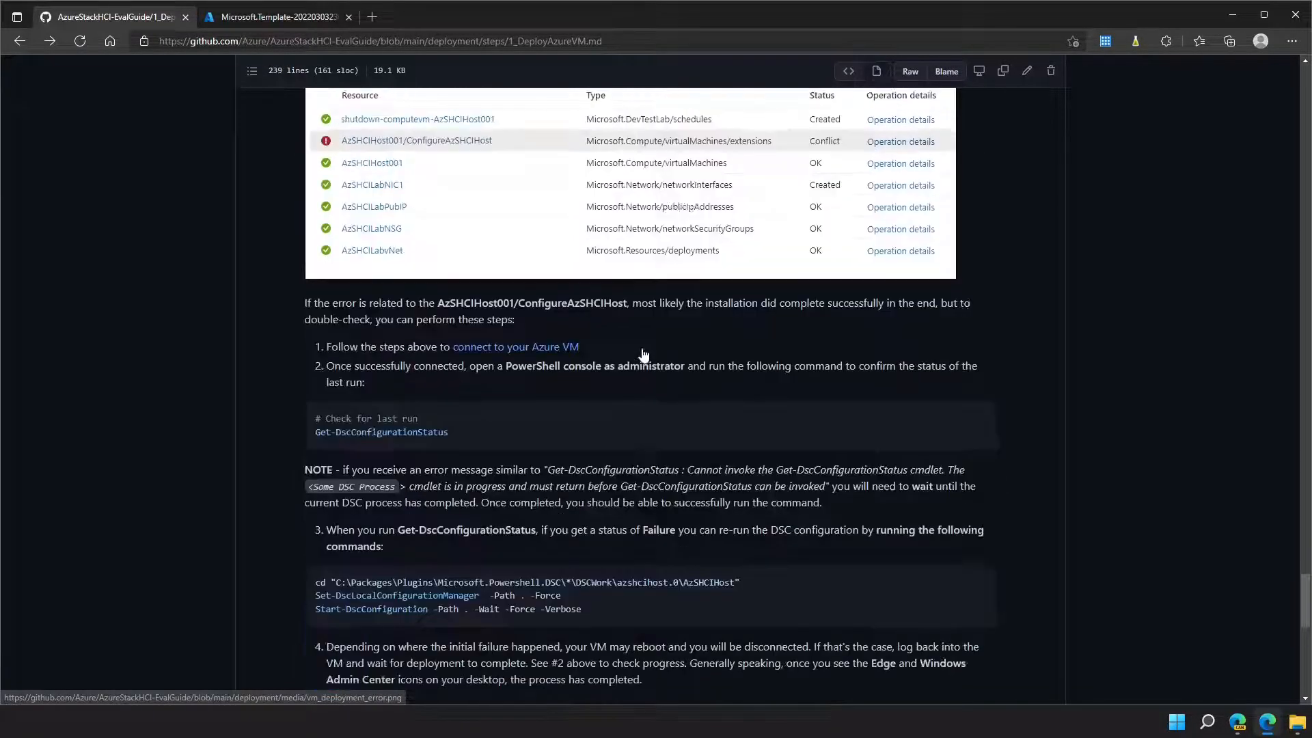
pyautogui.scroll(6, 642, 353)
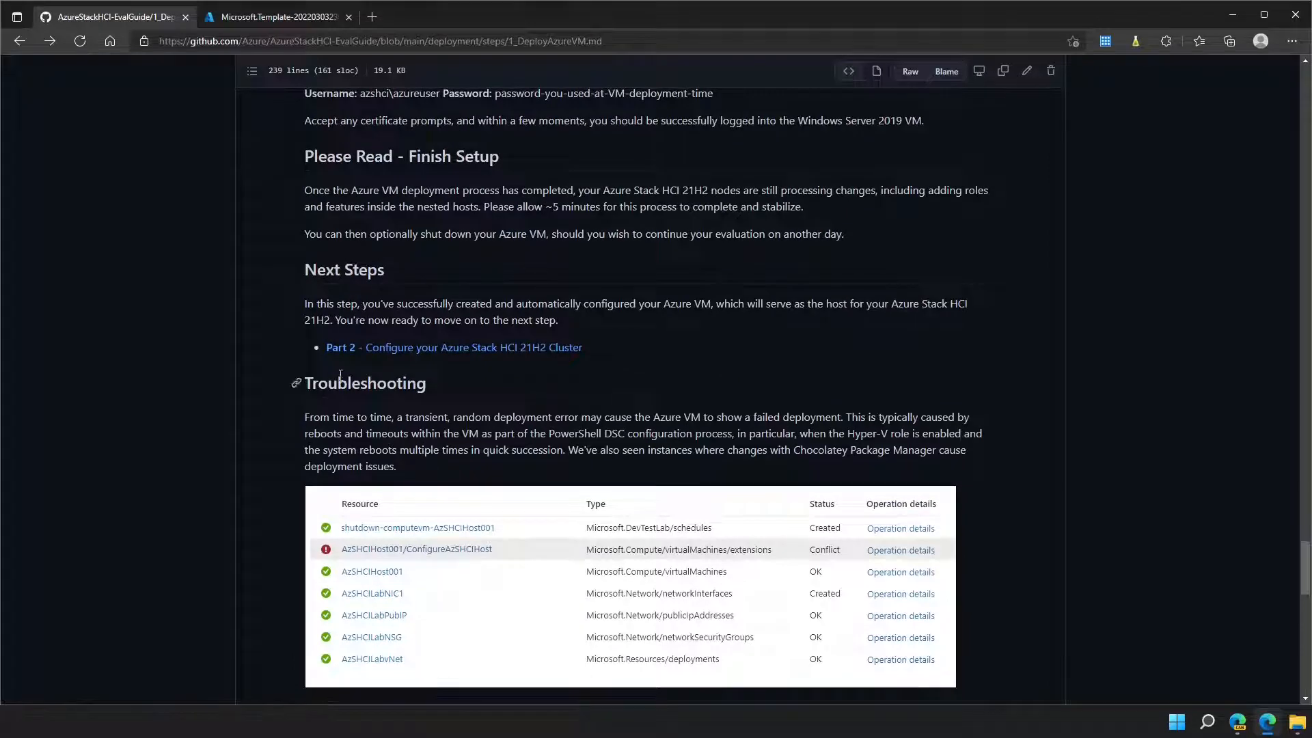
pyautogui.doubleClick(341, 380)
pyautogui.scroll(-1, 382, 416)
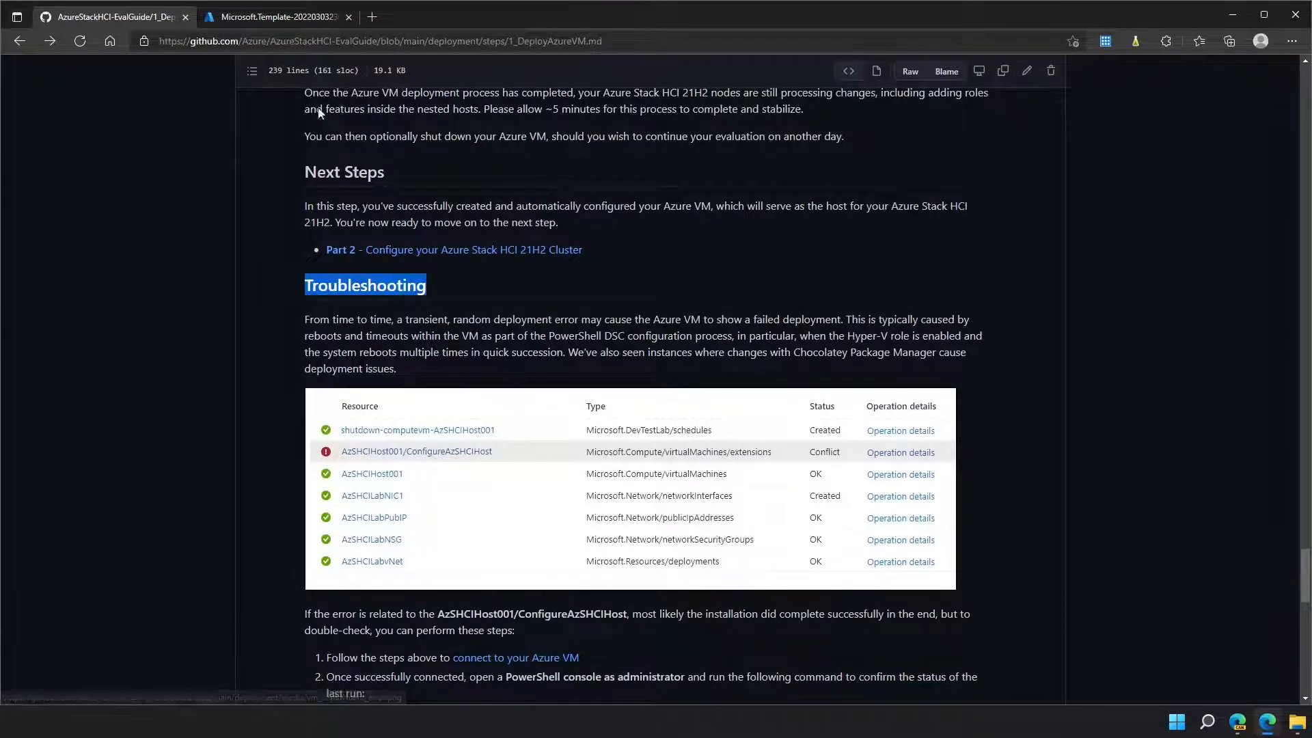
pyautogui.click(298, 18)
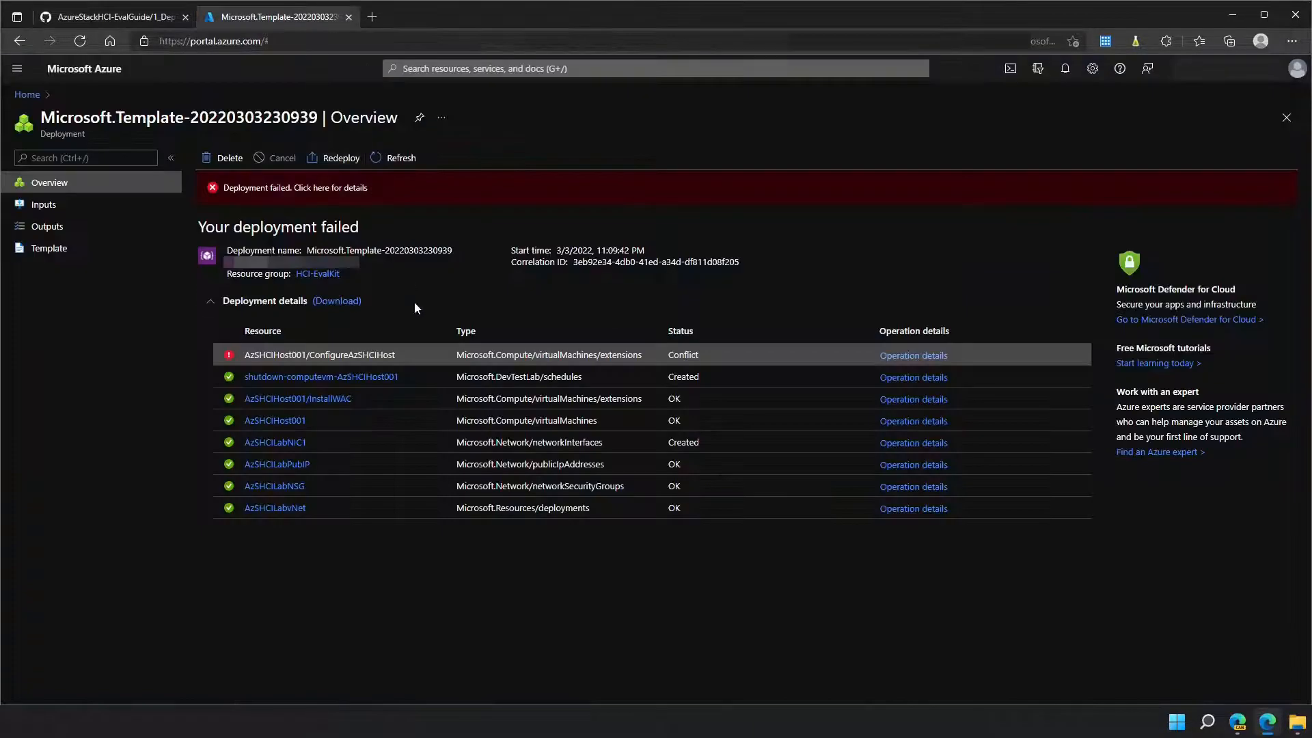
pyautogui.click(133, 19)
pyautogui.scroll(-2, 492, 372)
pyautogui.scroll(-4, 496, 373)
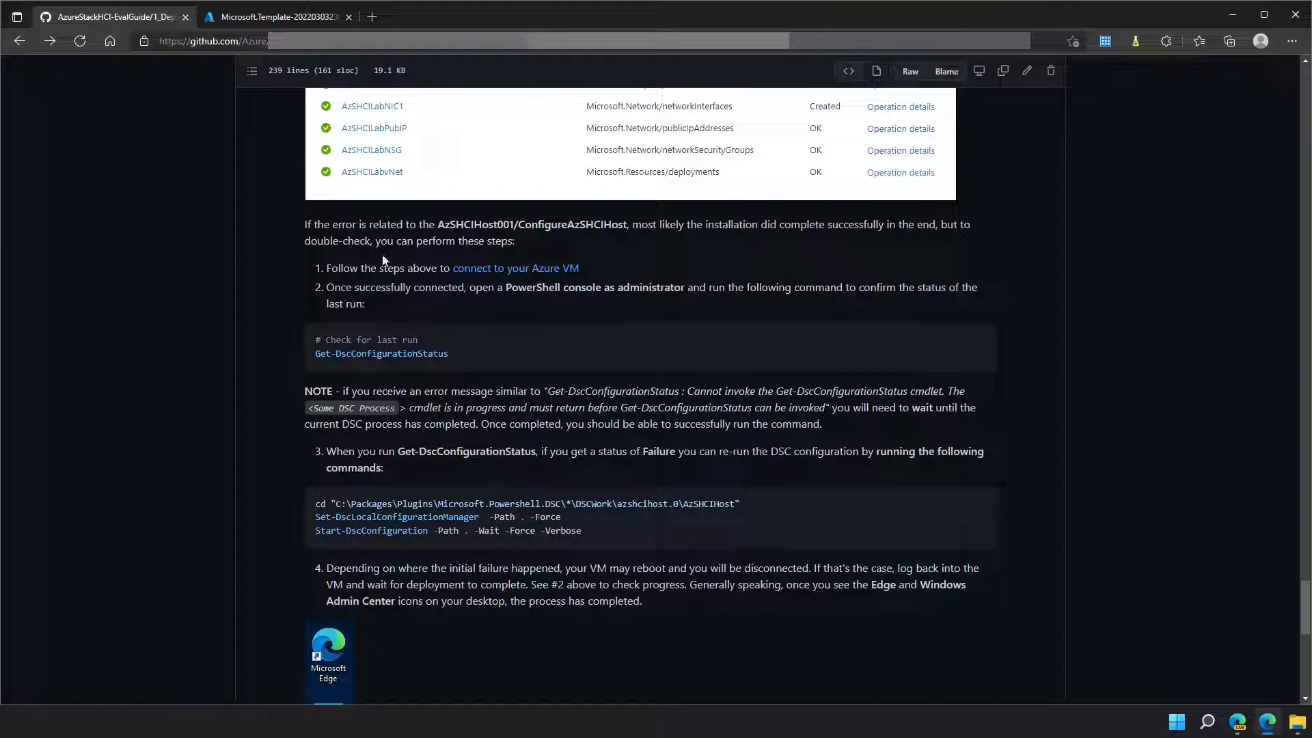
# Step: Open the HCI-EvalKit resource group from the Azure deployment overview and look over its network resources
pyautogui.click(289, 19)
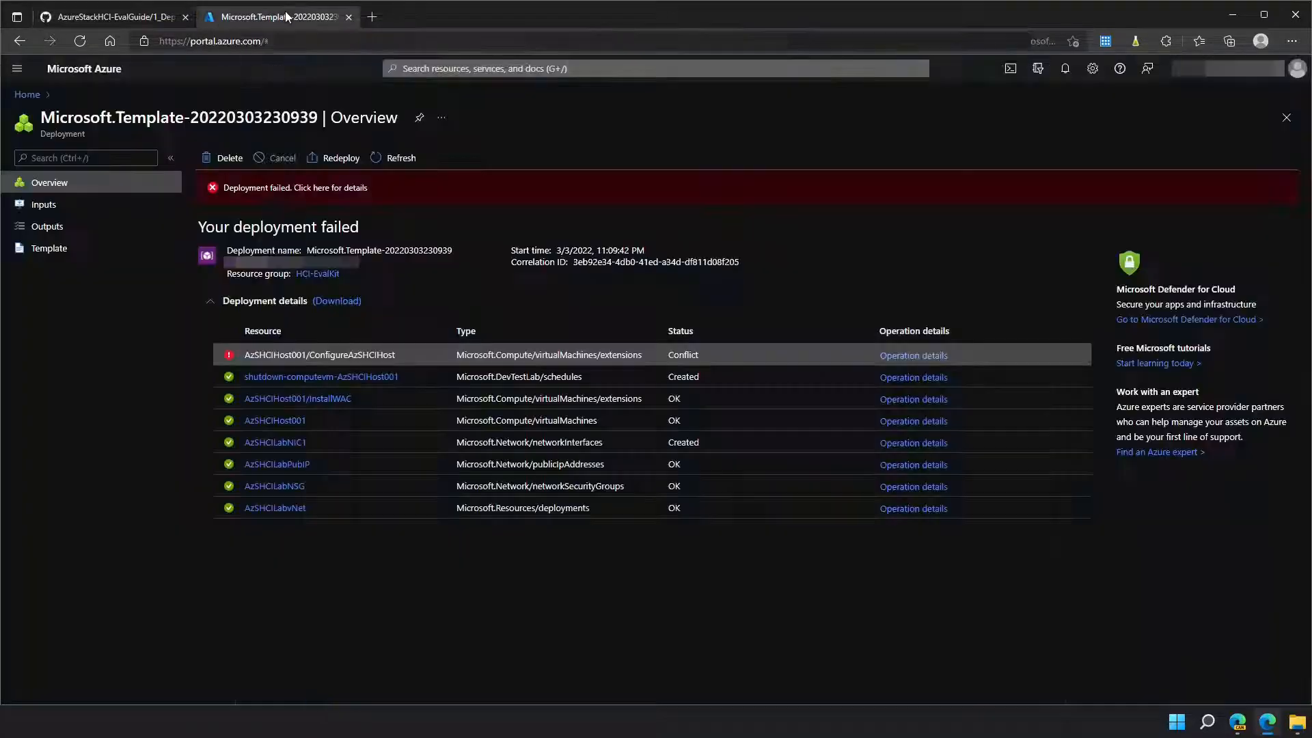
pyautogui.click(329, 276)
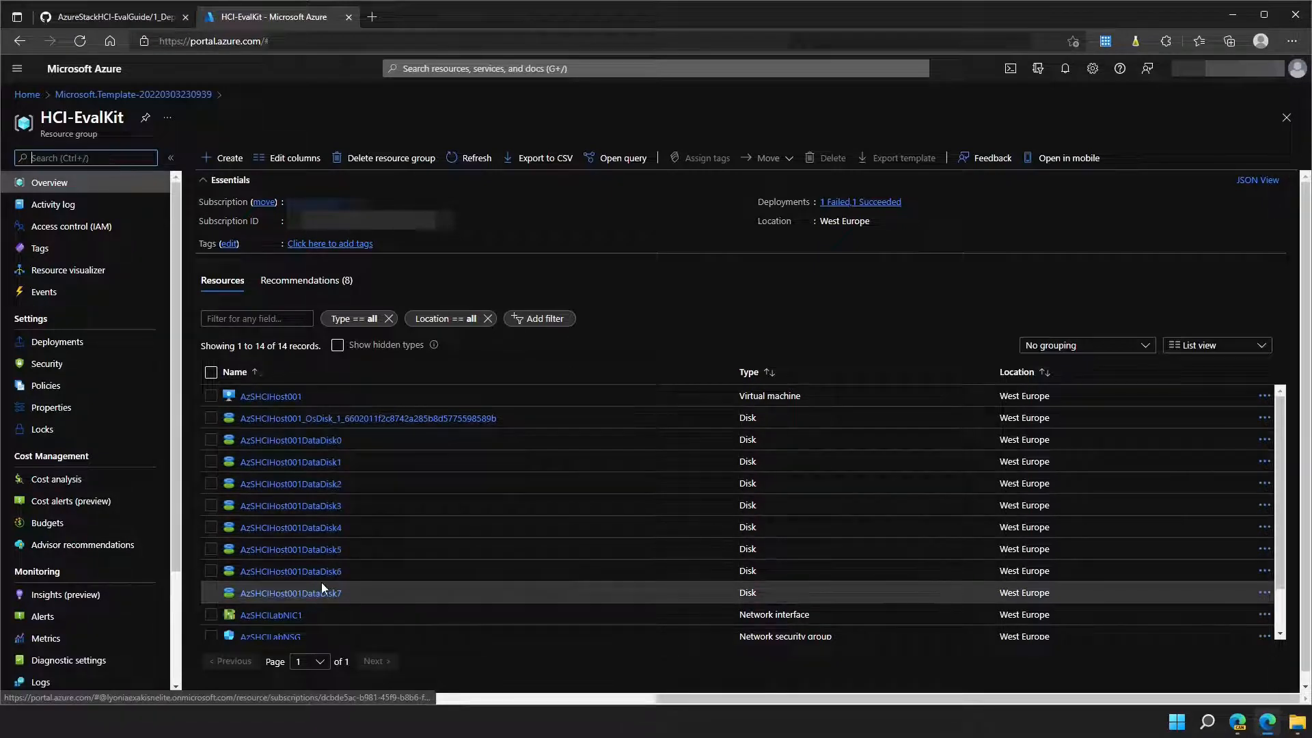
pyautogui.scroll(-2, 321, 589)
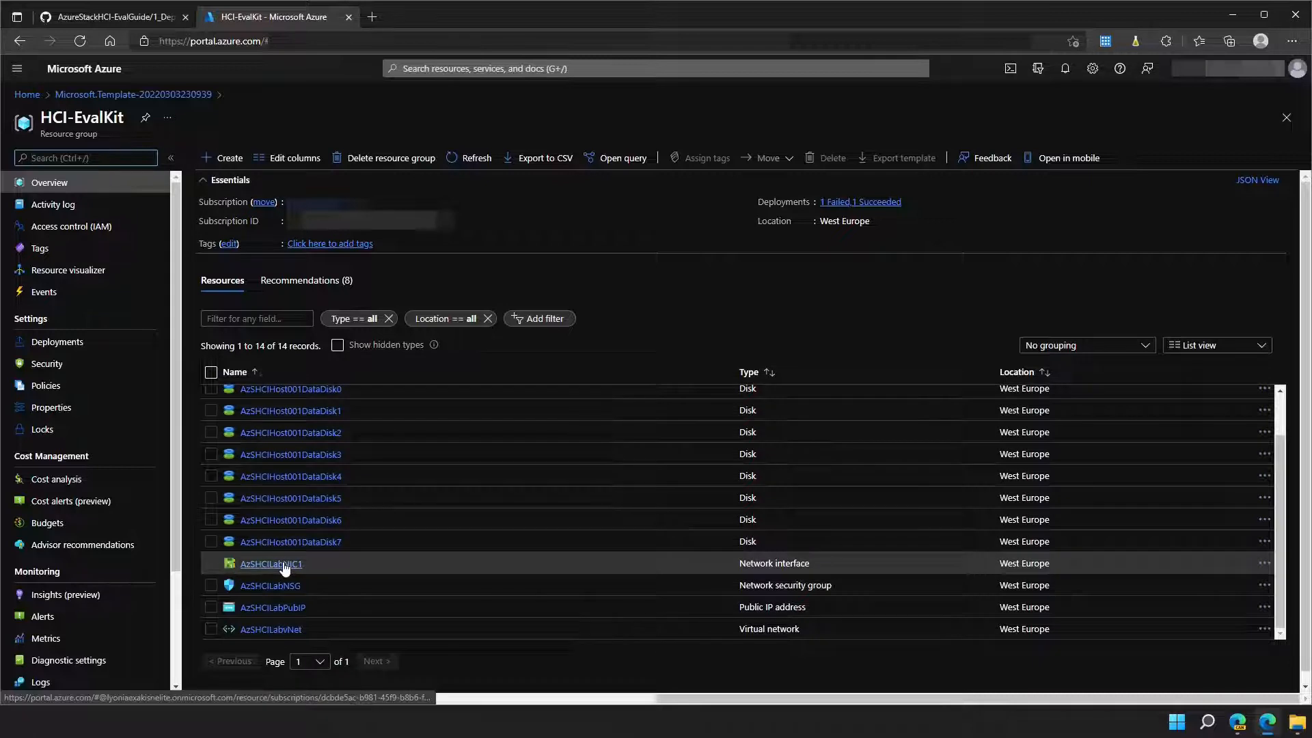
pyautogui.moveTo(284, 567)
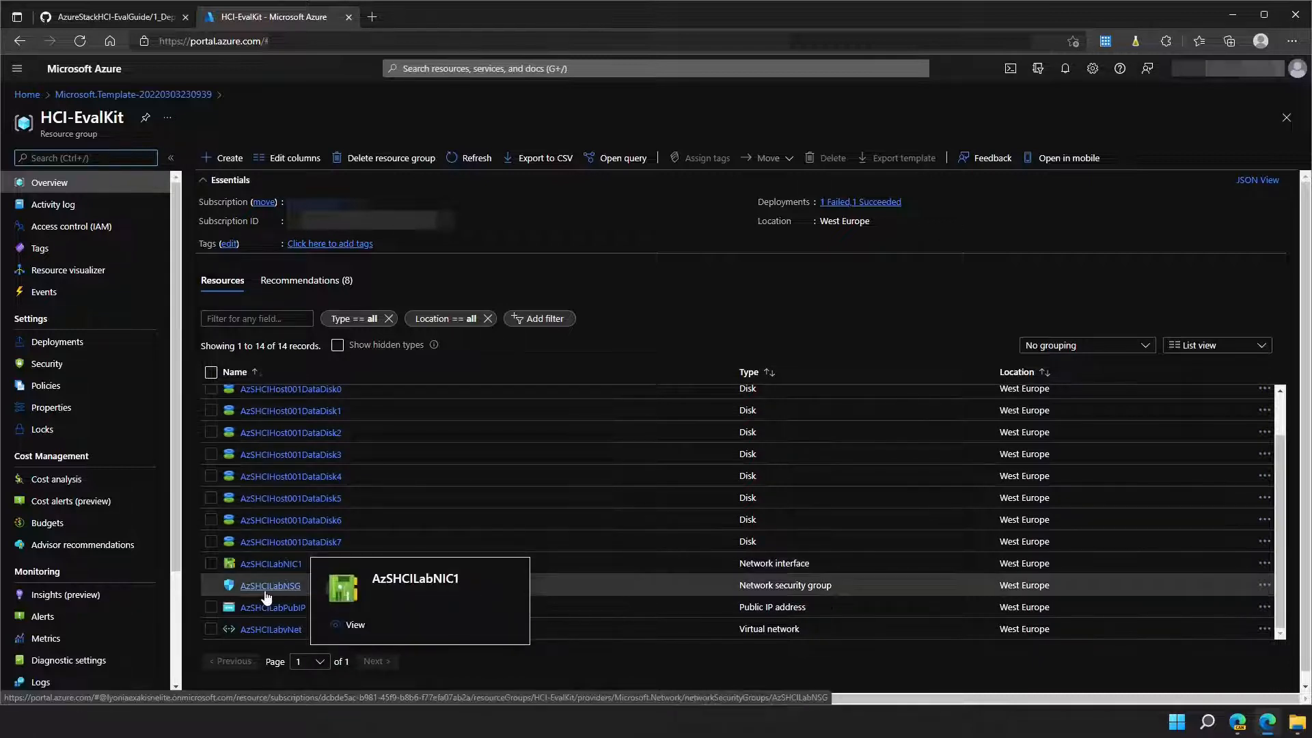
pyautogui.moveTo(267, 615)
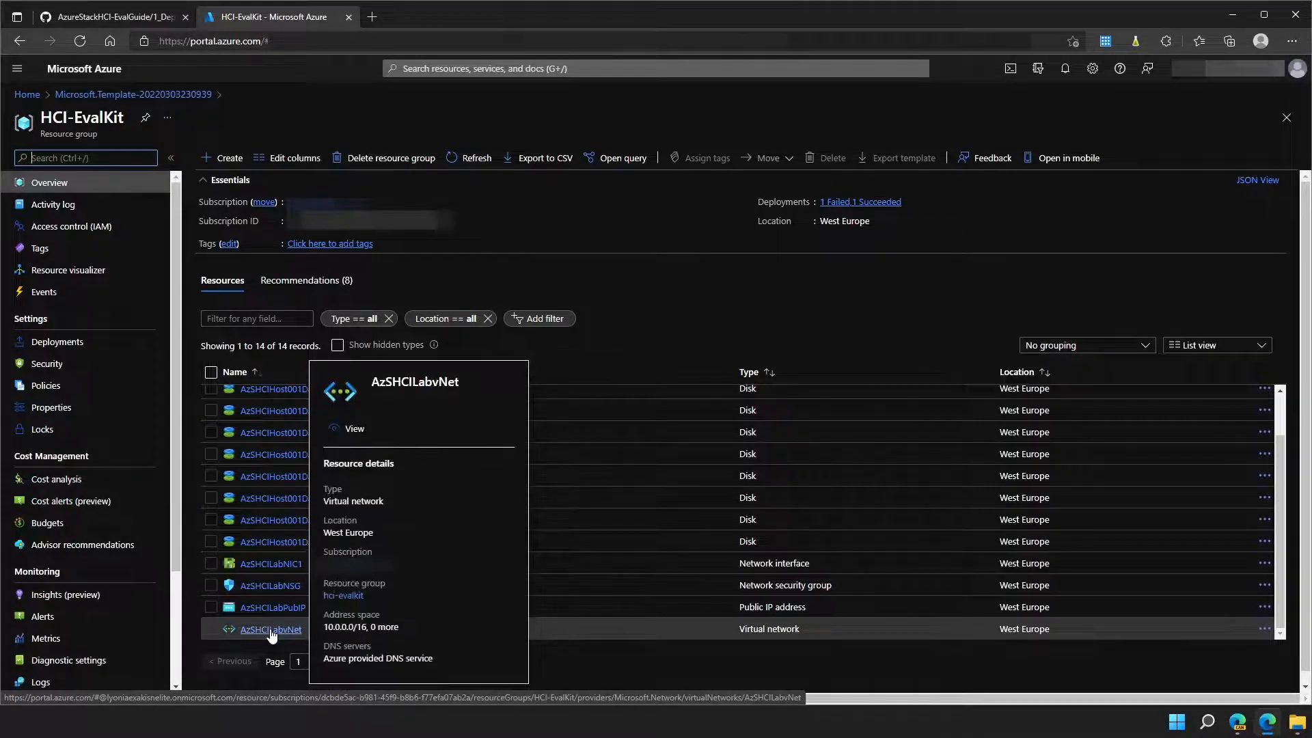
# Step: Start a new subnet in the AzSHCILabvNet virtual network and name it AzureBastionSubnet
pyautogui.click(271, 630)
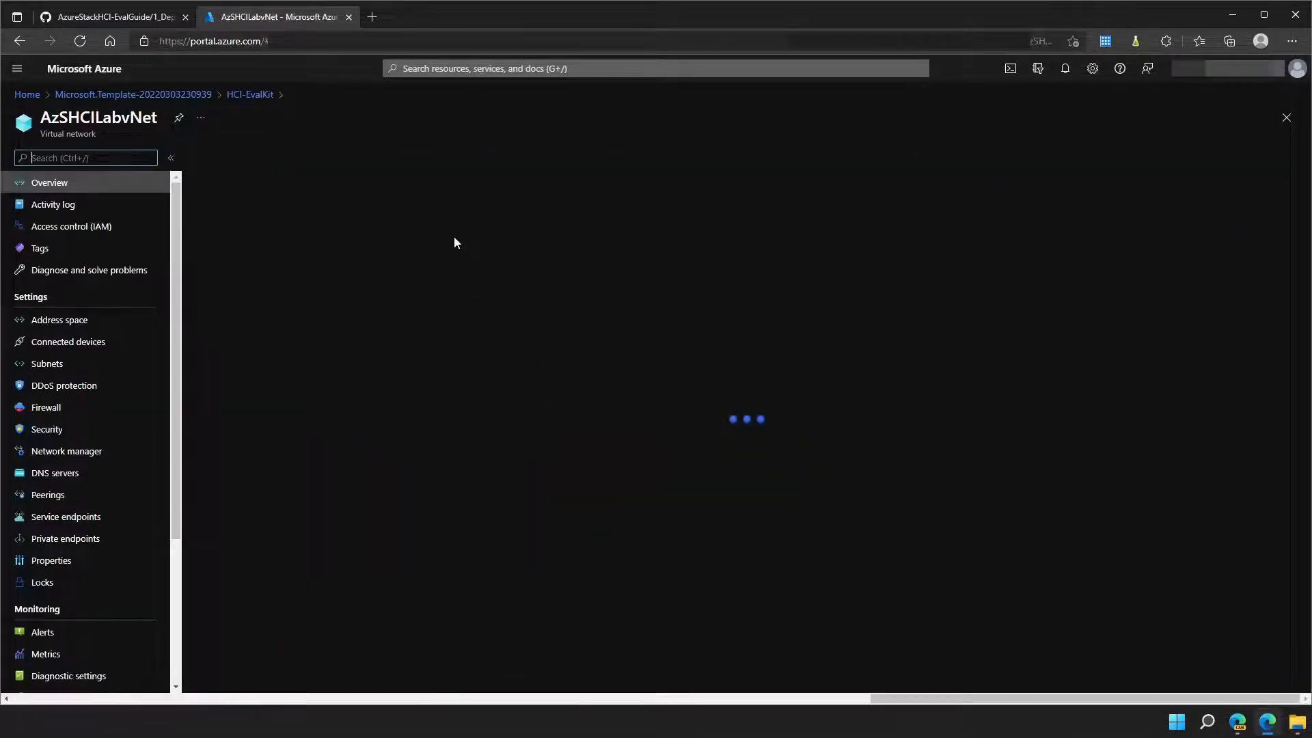
pyautogui.click(60, 365)
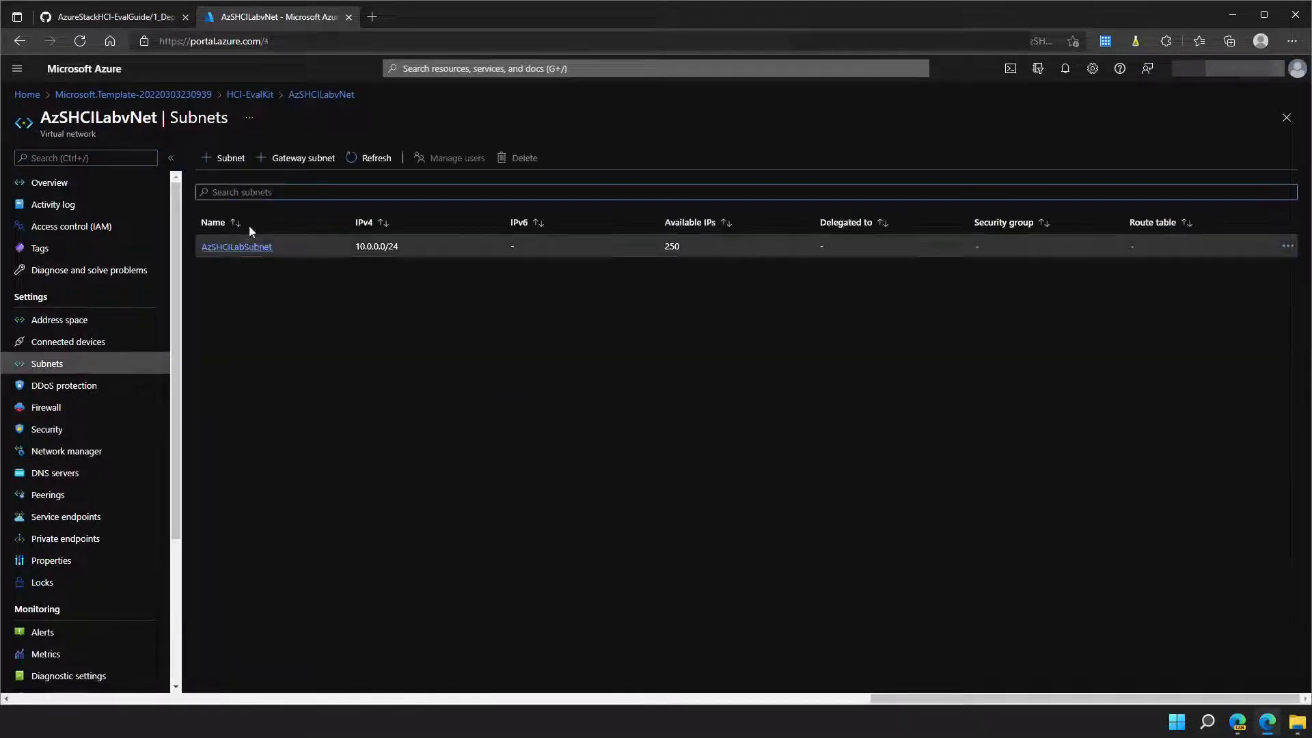
pyautogui.click(222, 162)
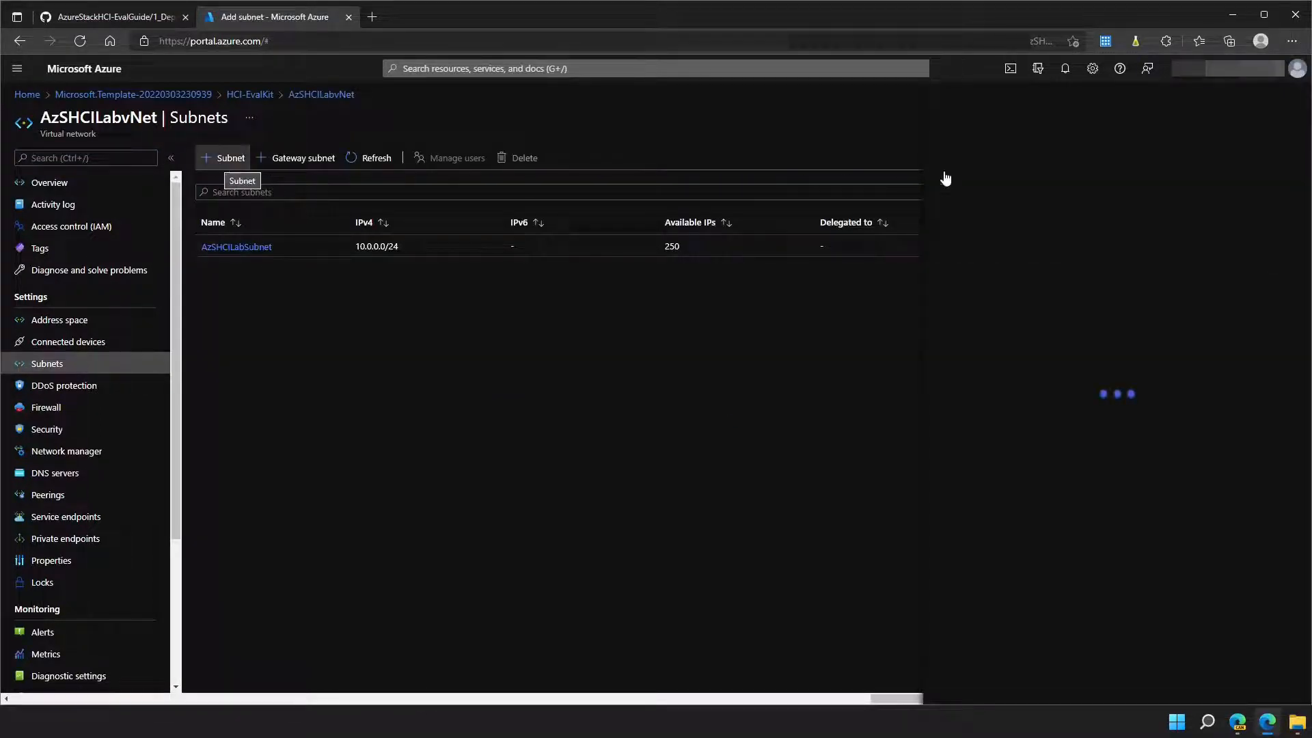
pyautogui.click(947, 163)
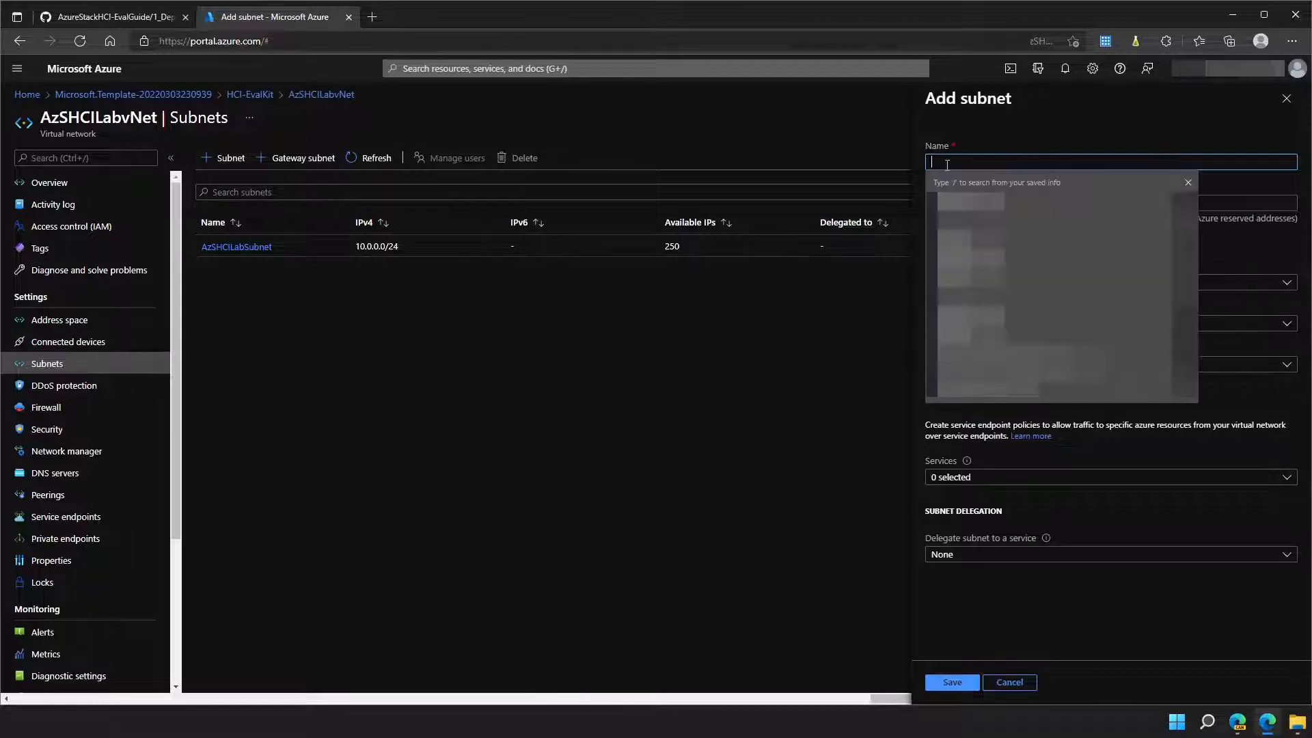
pyautogui.write('Azure')
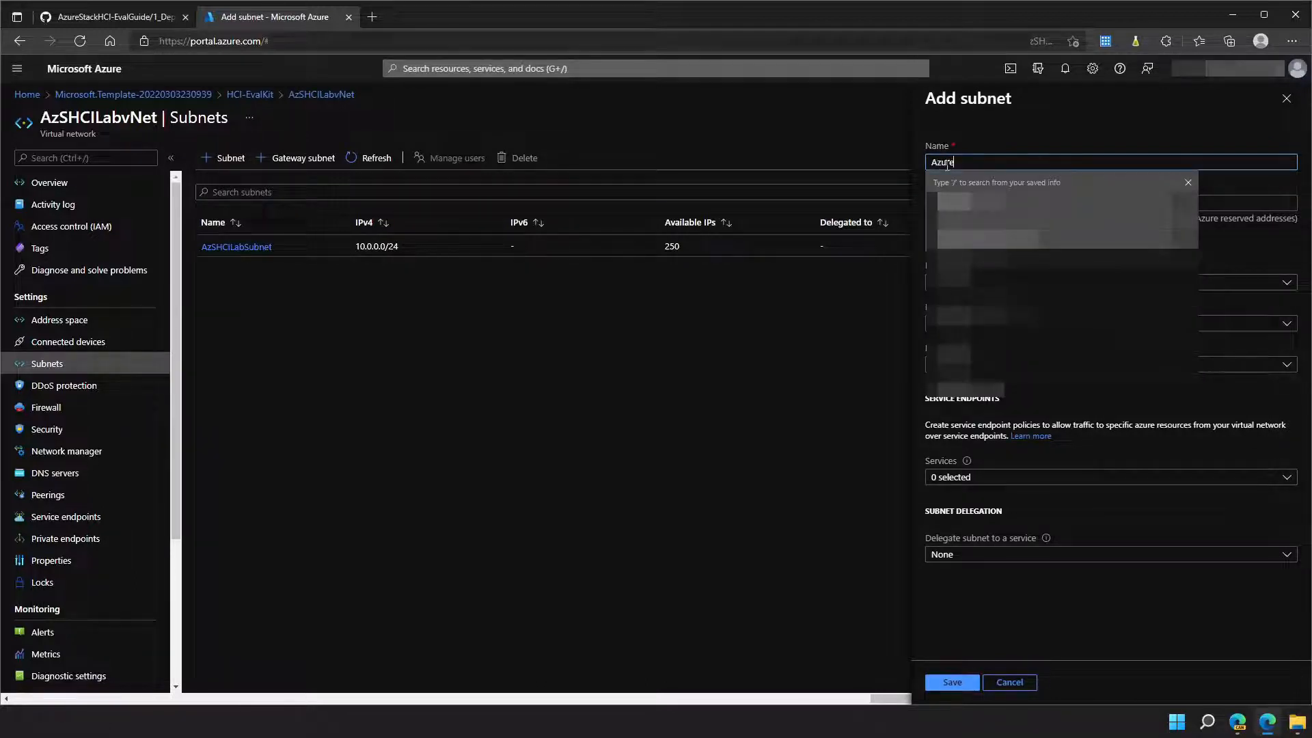
pyautogui.write(' Bastio')
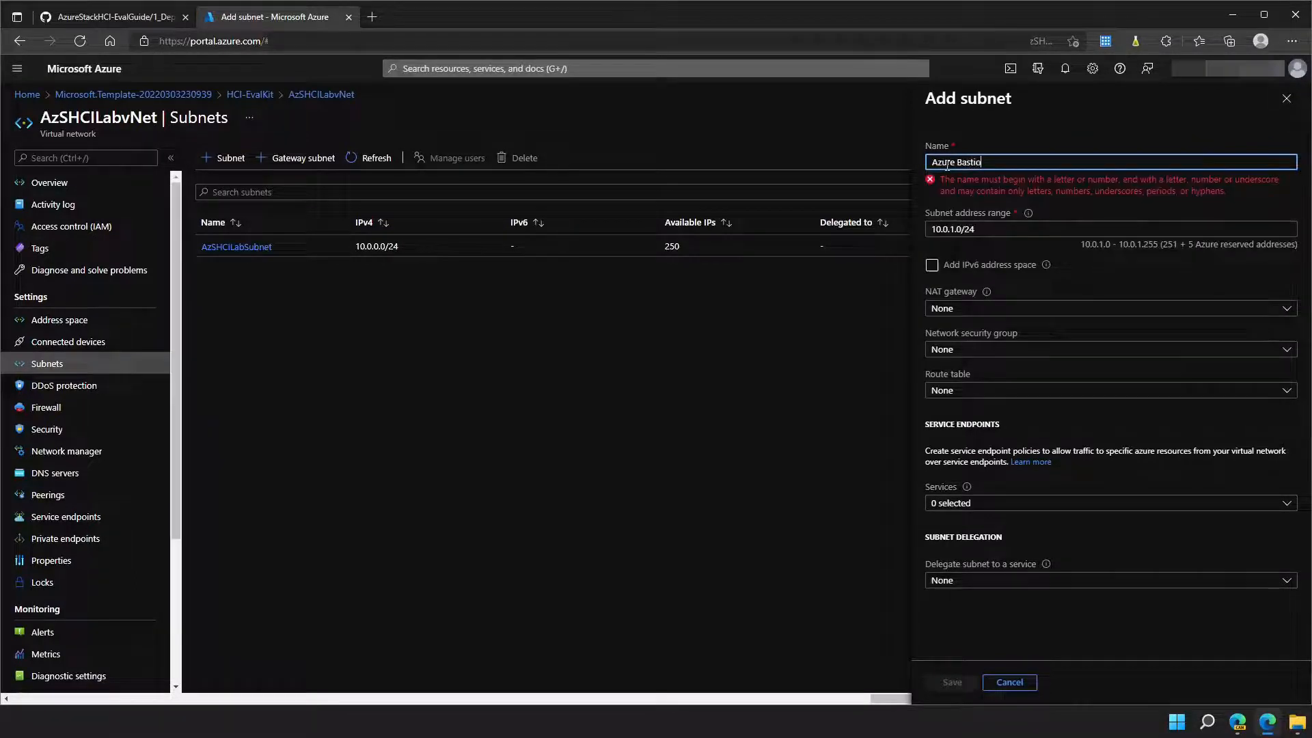
pyautogui.write('nSub')
pyautogui.press('BackSpace')
# Step: Set the new subnet's address range to 10.0.1.0/26 and save the subnet
pyautogui.click(994, 225)
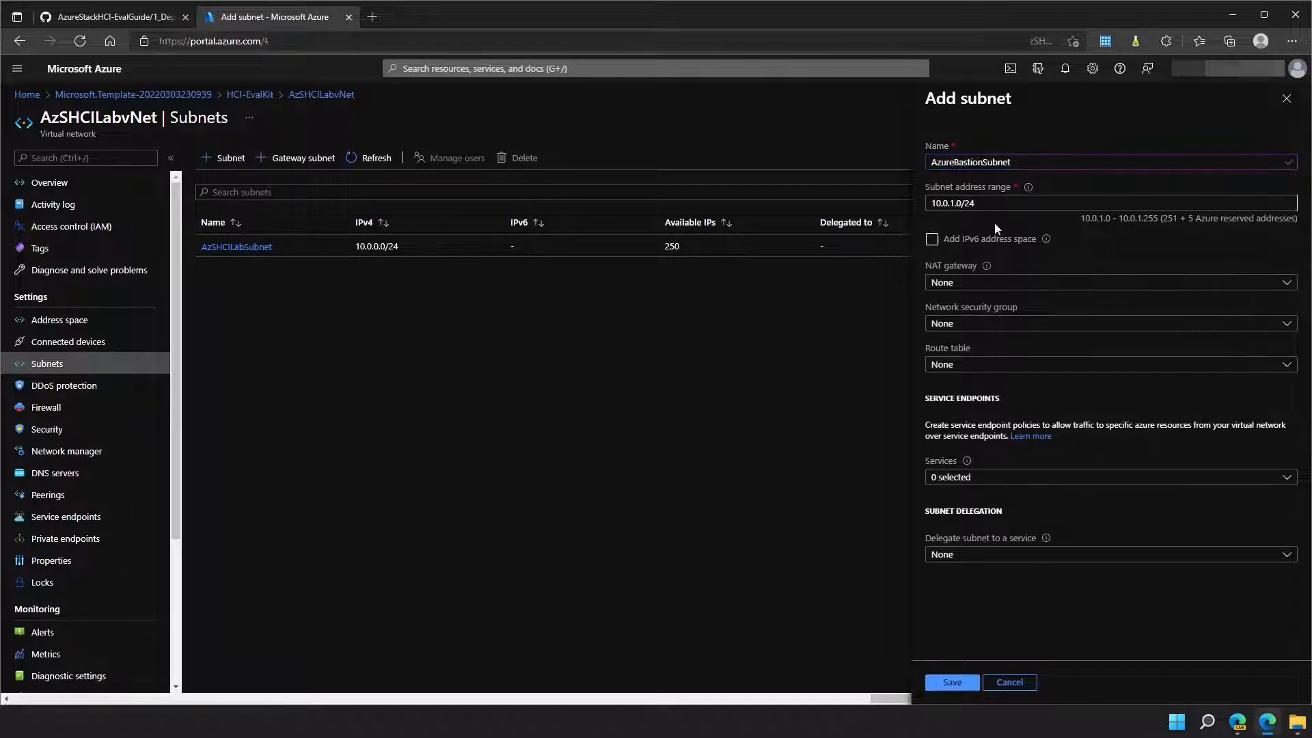
pyautogui.press('BackSpace')
pyautogui.write('6')
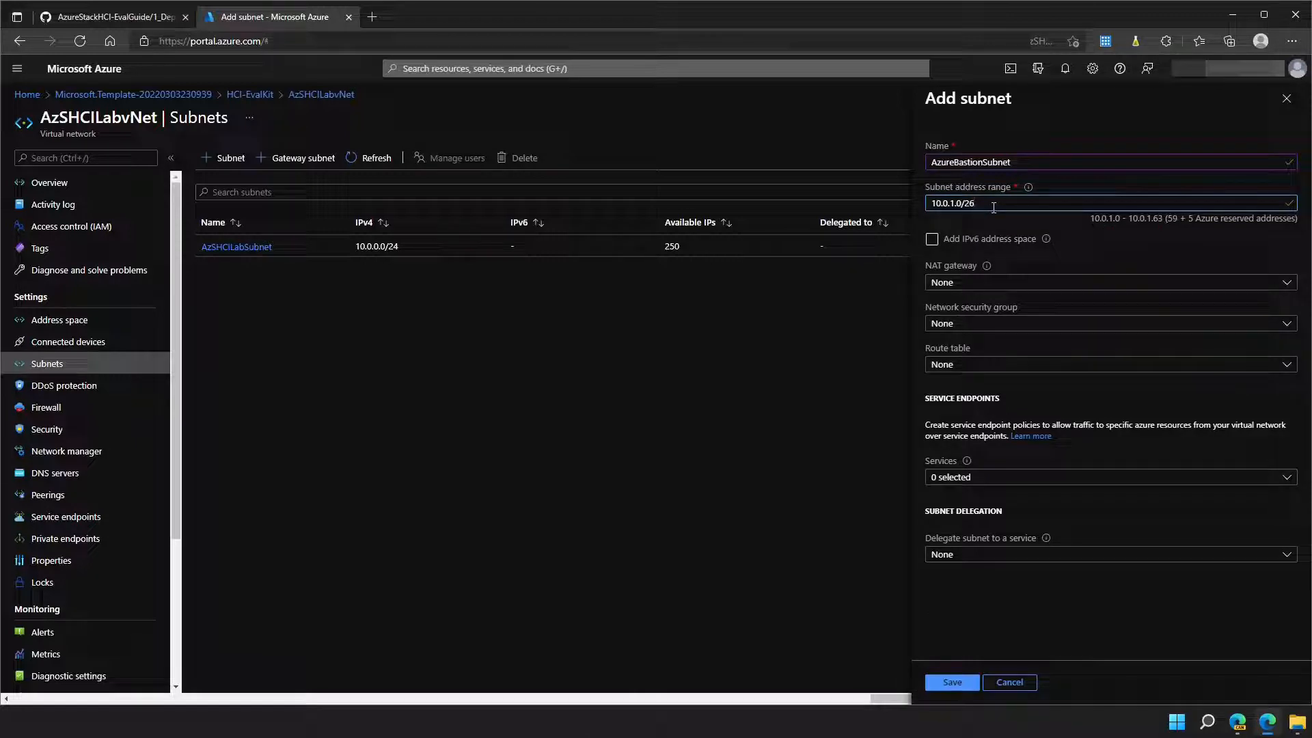
pyautogui.click(954, 682)
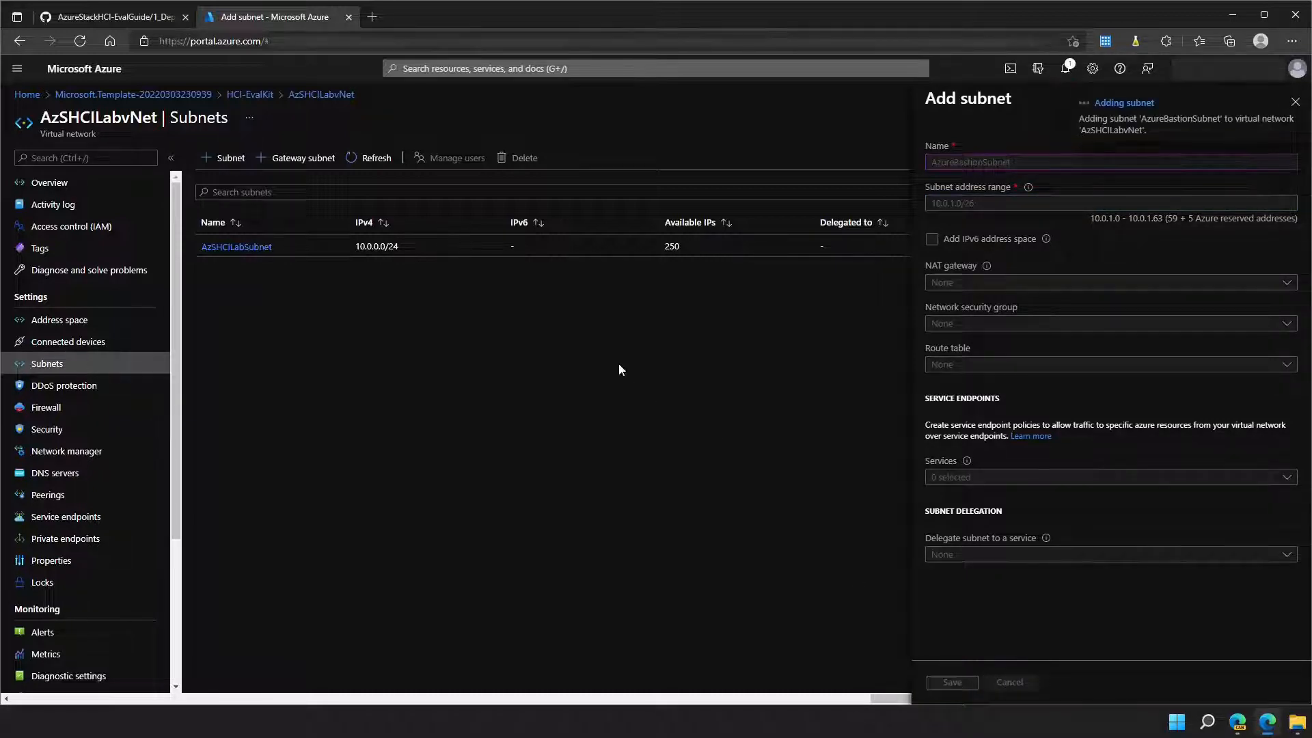
# Step: Start creating a new Bastion and assign it to the HCI-EvalKit resource group
pyautogui.click(429, 69)
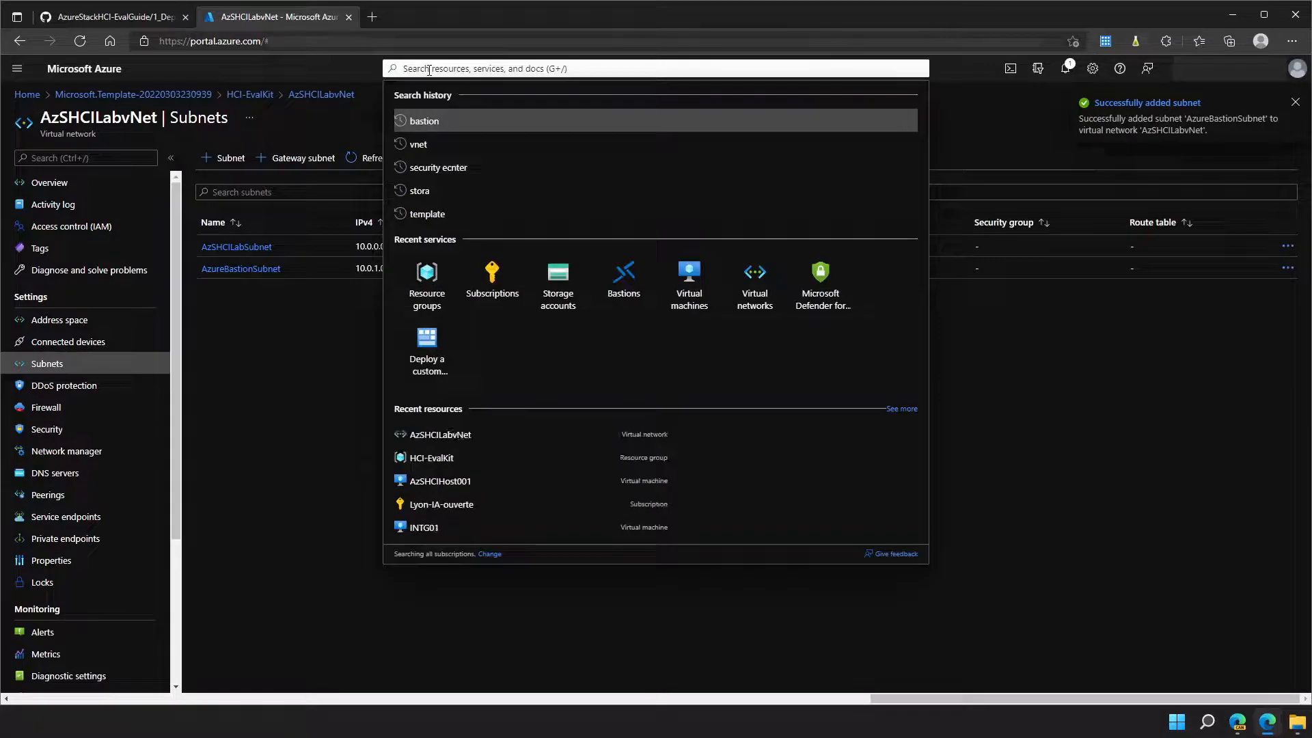
pyautogui.click(619, 275)
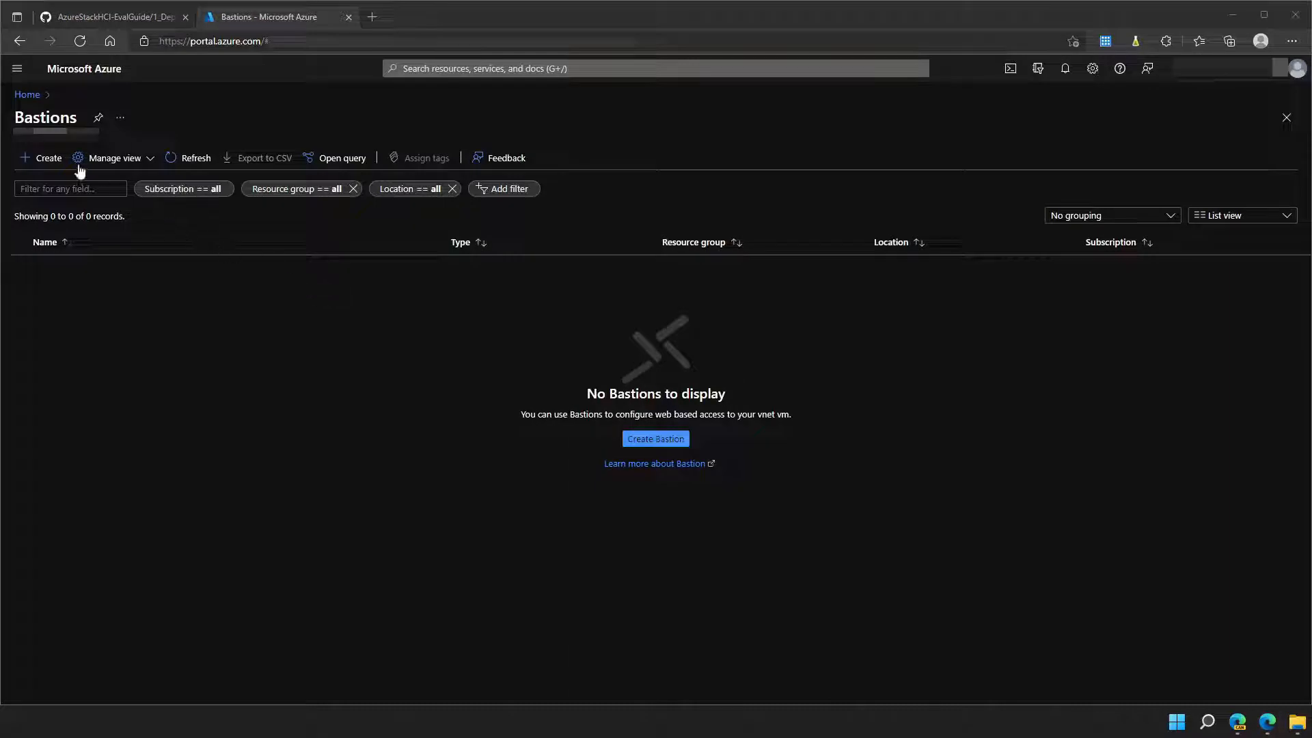
pyautogui.click(48, 158)
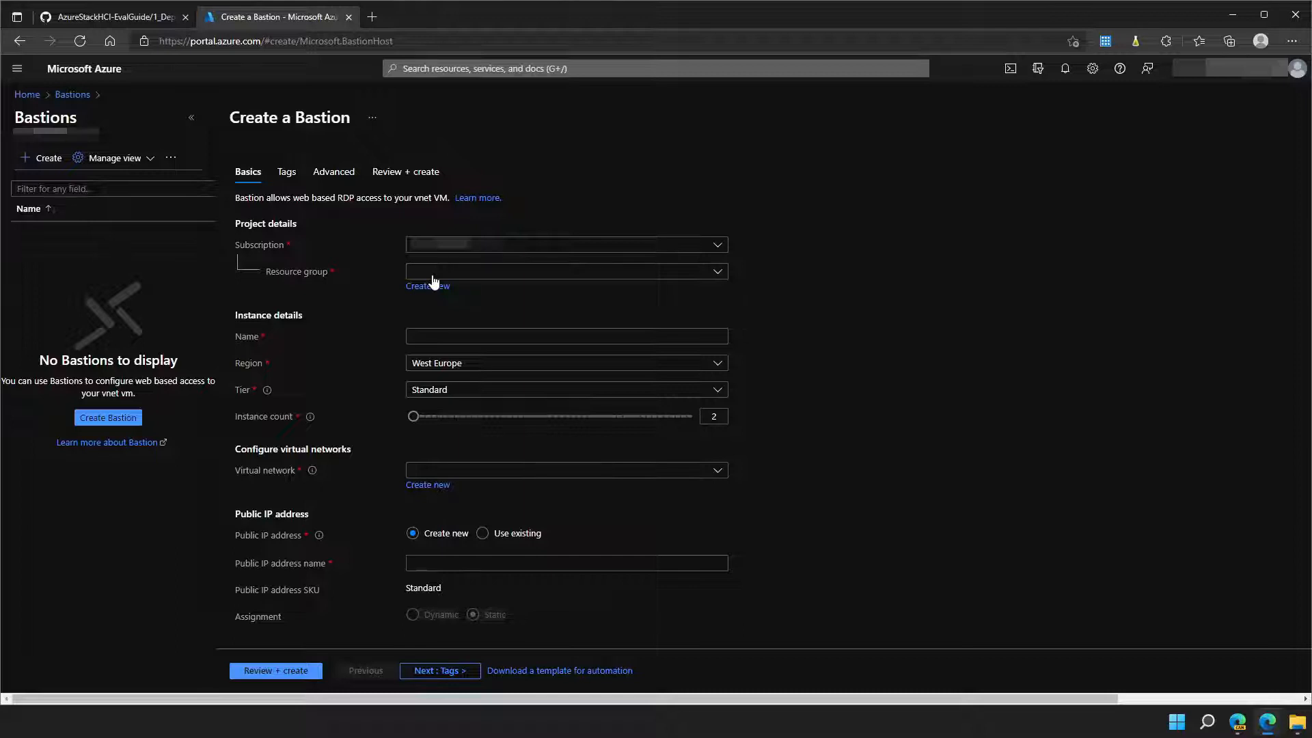
pyautogui.click(433, 273)
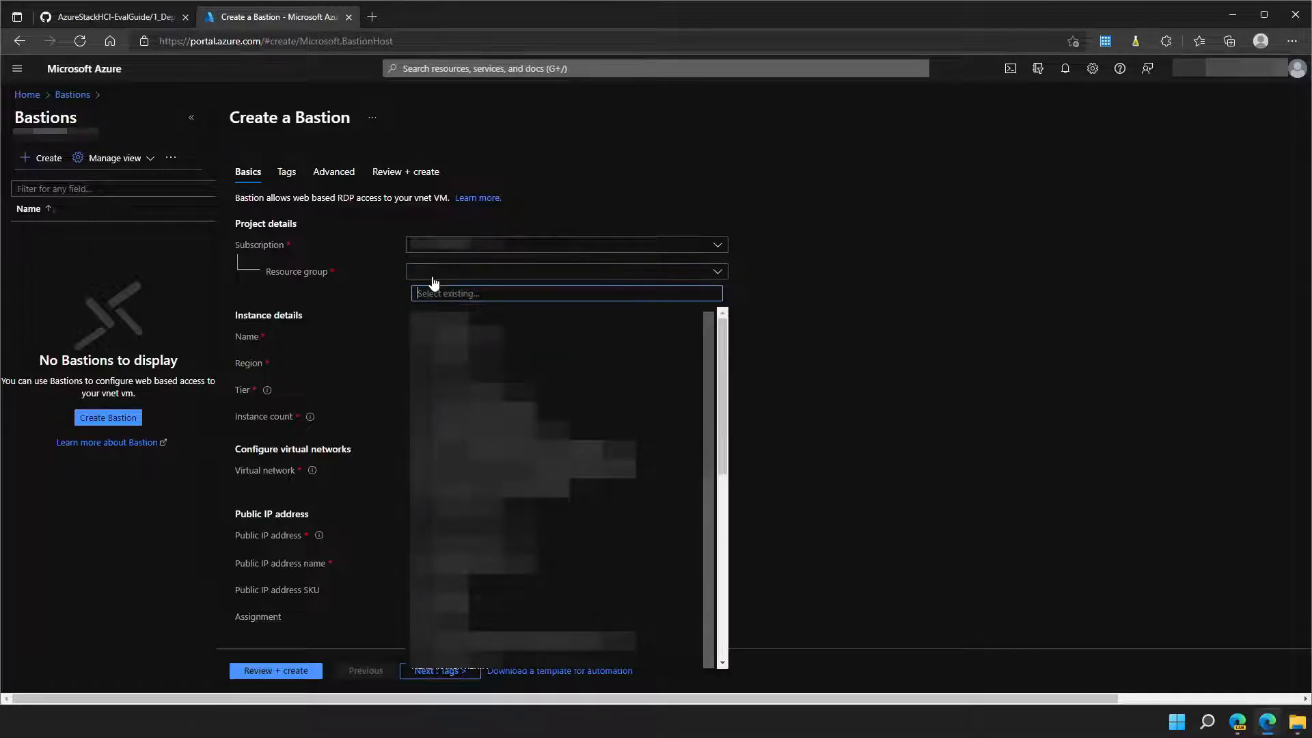
pyautogui.click(451, 583)
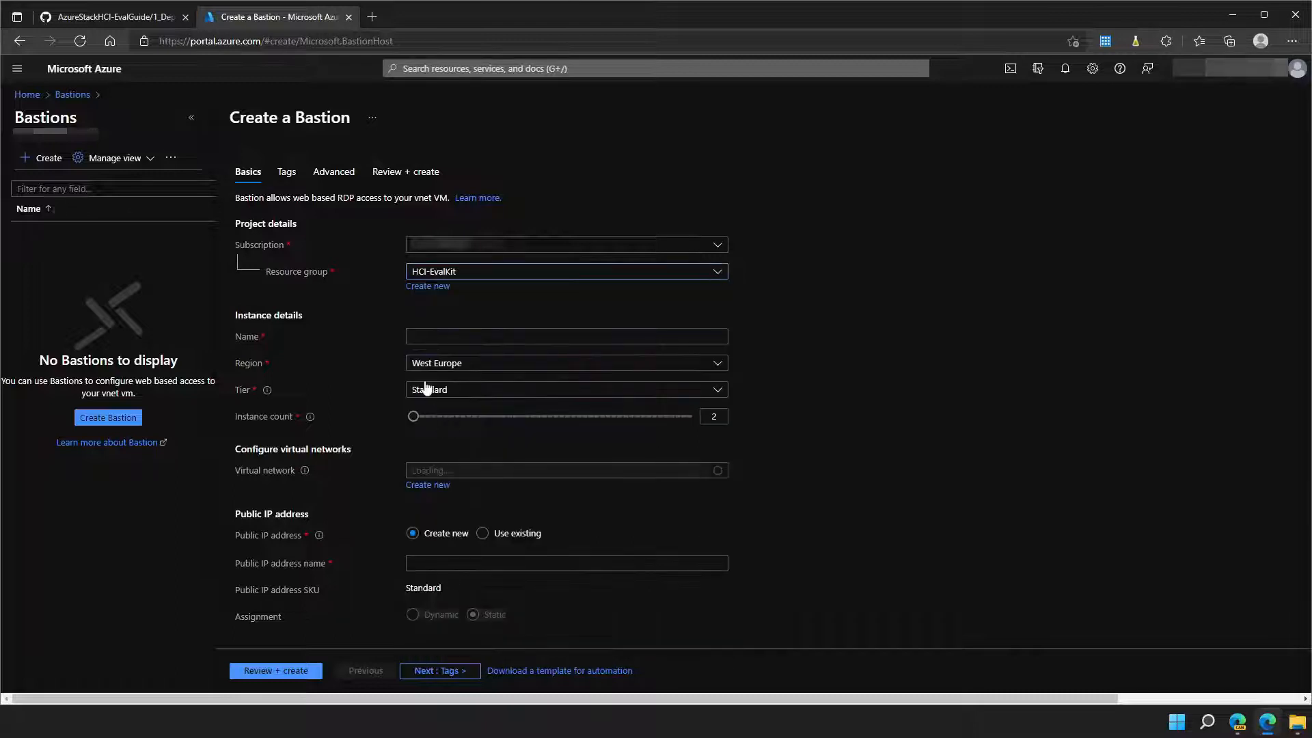
# Step: Name the Bastion HCI-Bastion and use the Standard tier
pyautogui.click(415, 335)
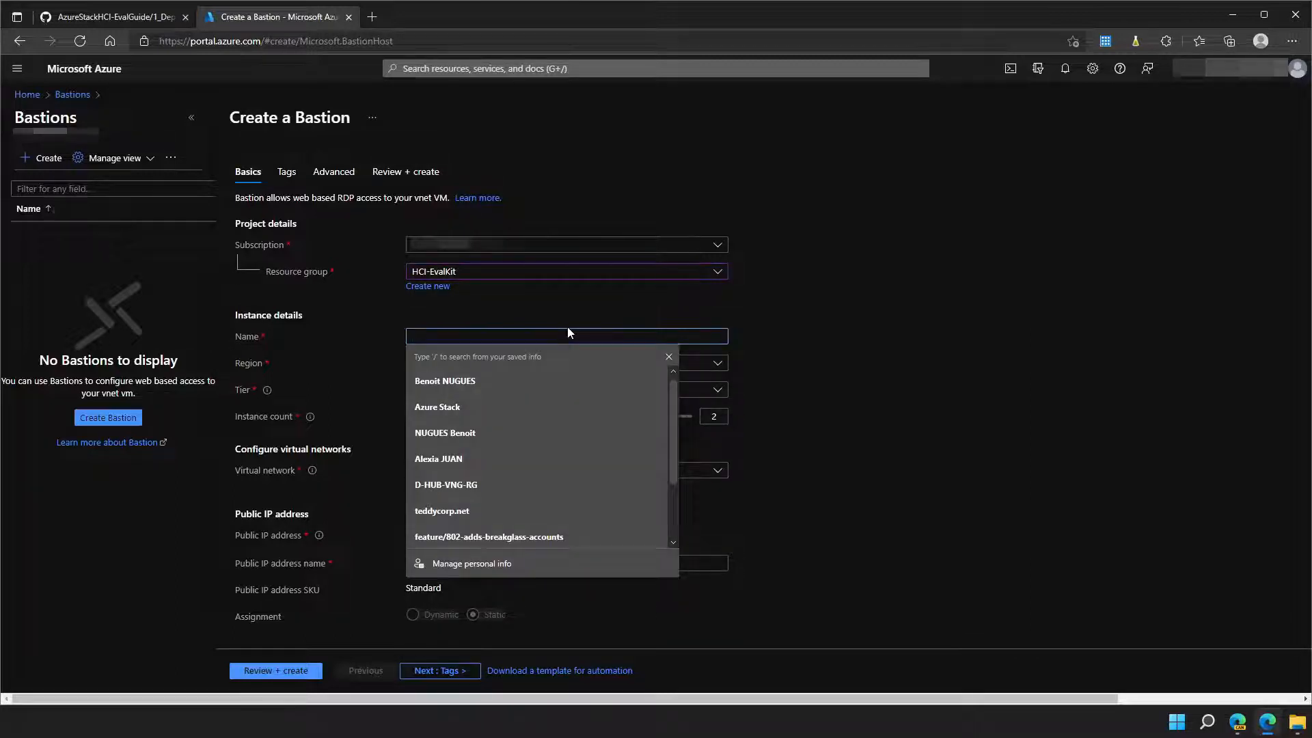
pyautogui.write('HCI-')
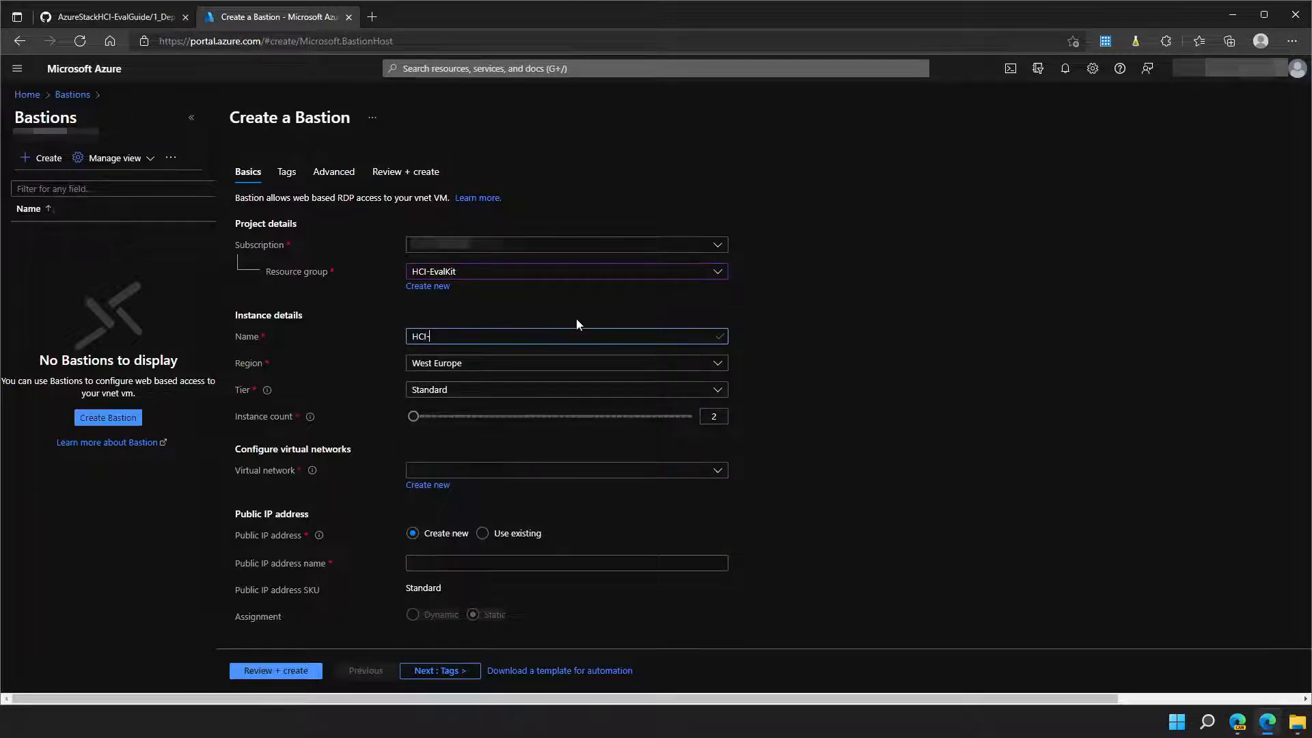
pyautogui.write('Bastion')
pyautogui.click(483, 395)
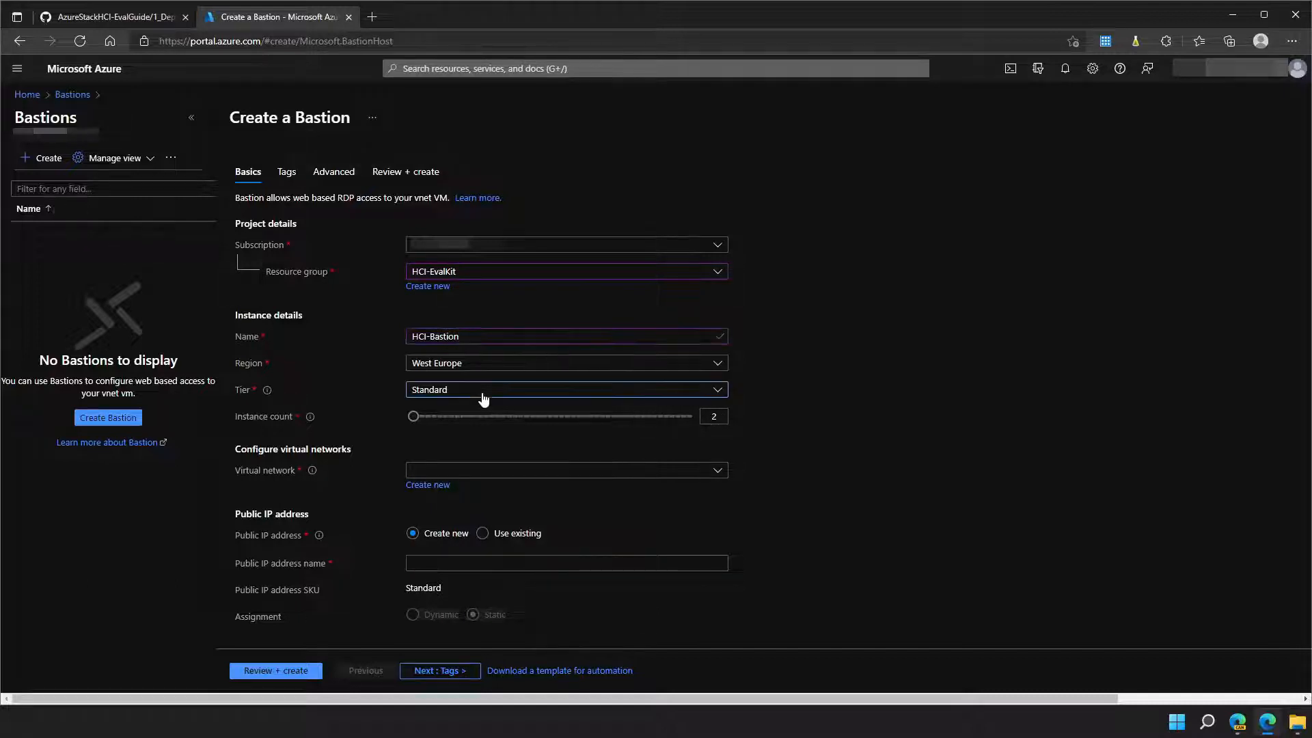
pyautogui.click(465, 409)
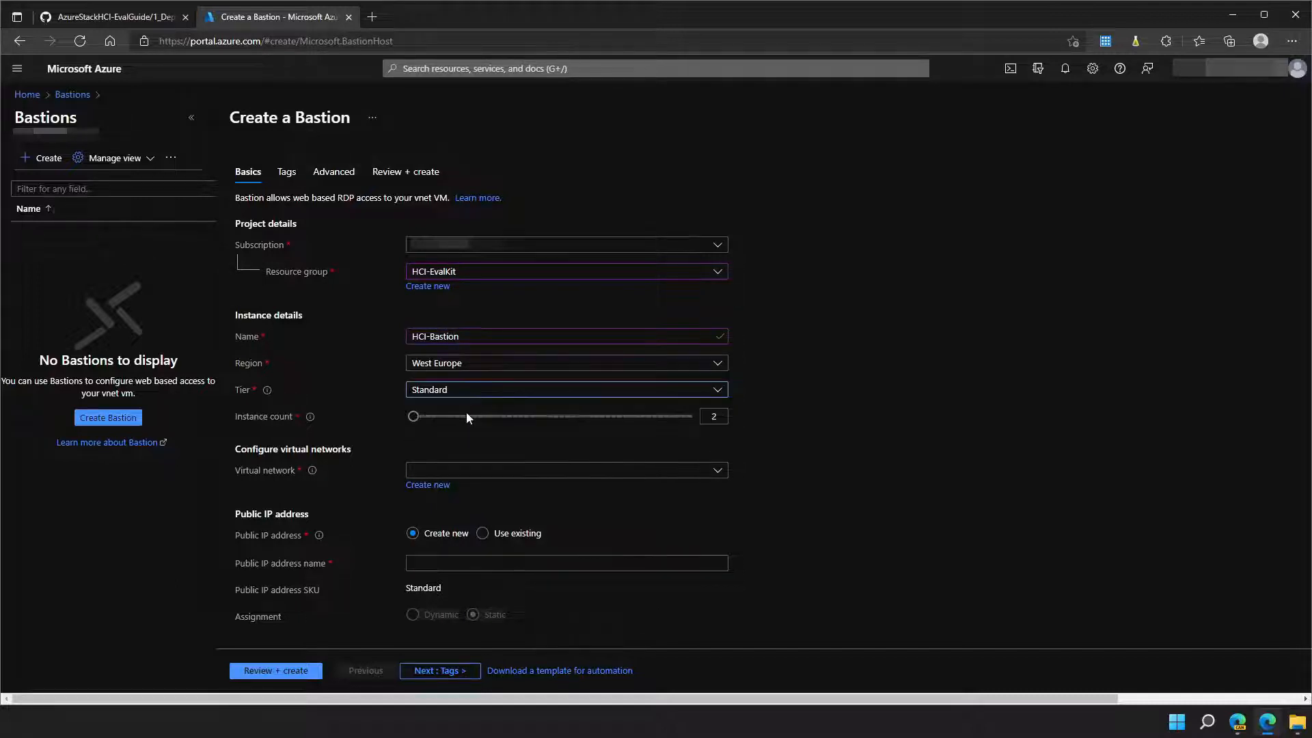
# Step: Set the Bastion to the Basic tier on the AzSHCILabvNet virtual network, then validate and create it
pyautogui.click(449, 474)
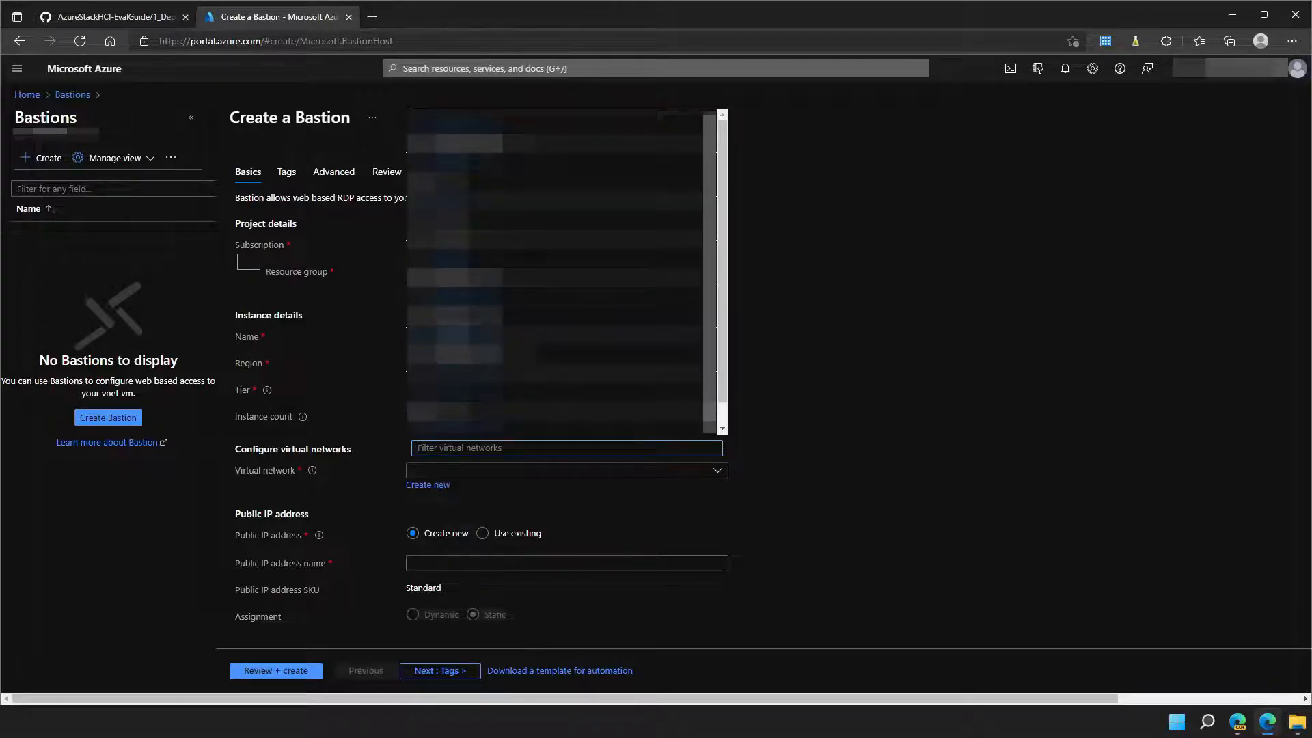
pyautogui.click(432, 224)
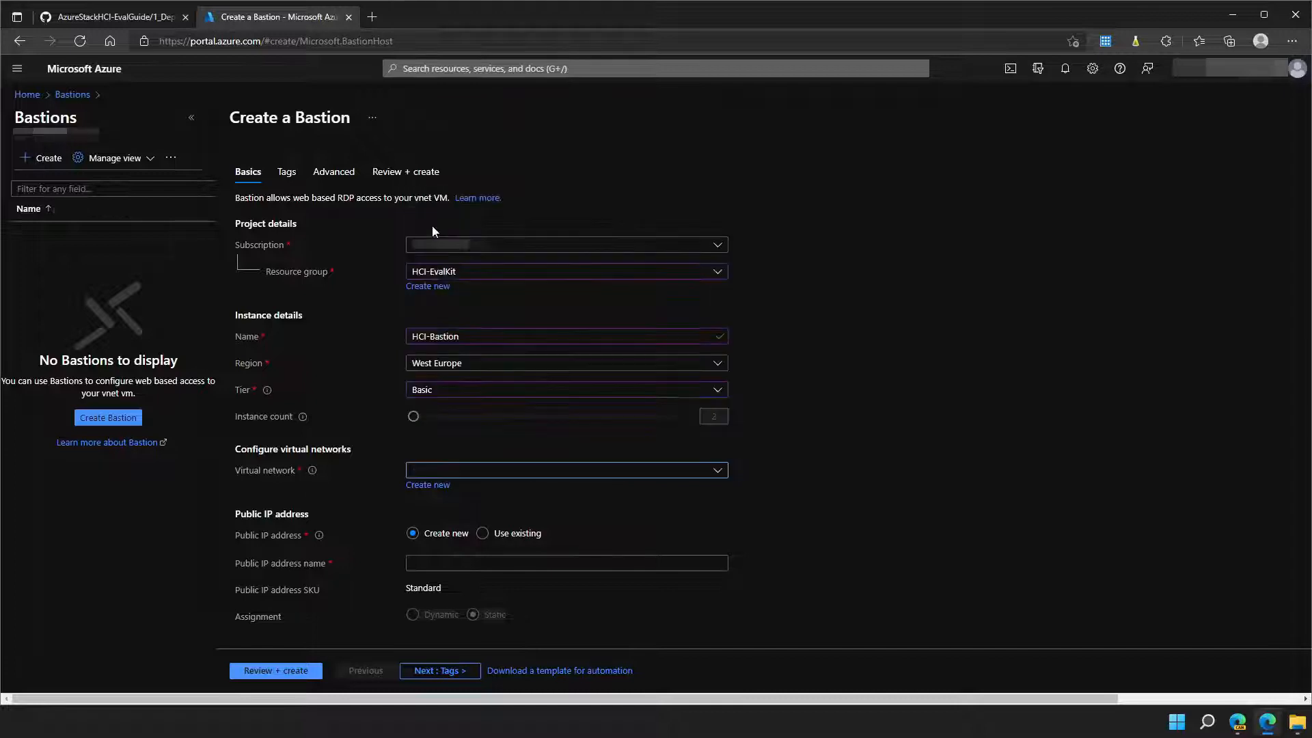
pyautogui.scroll(-1, 529, 522)
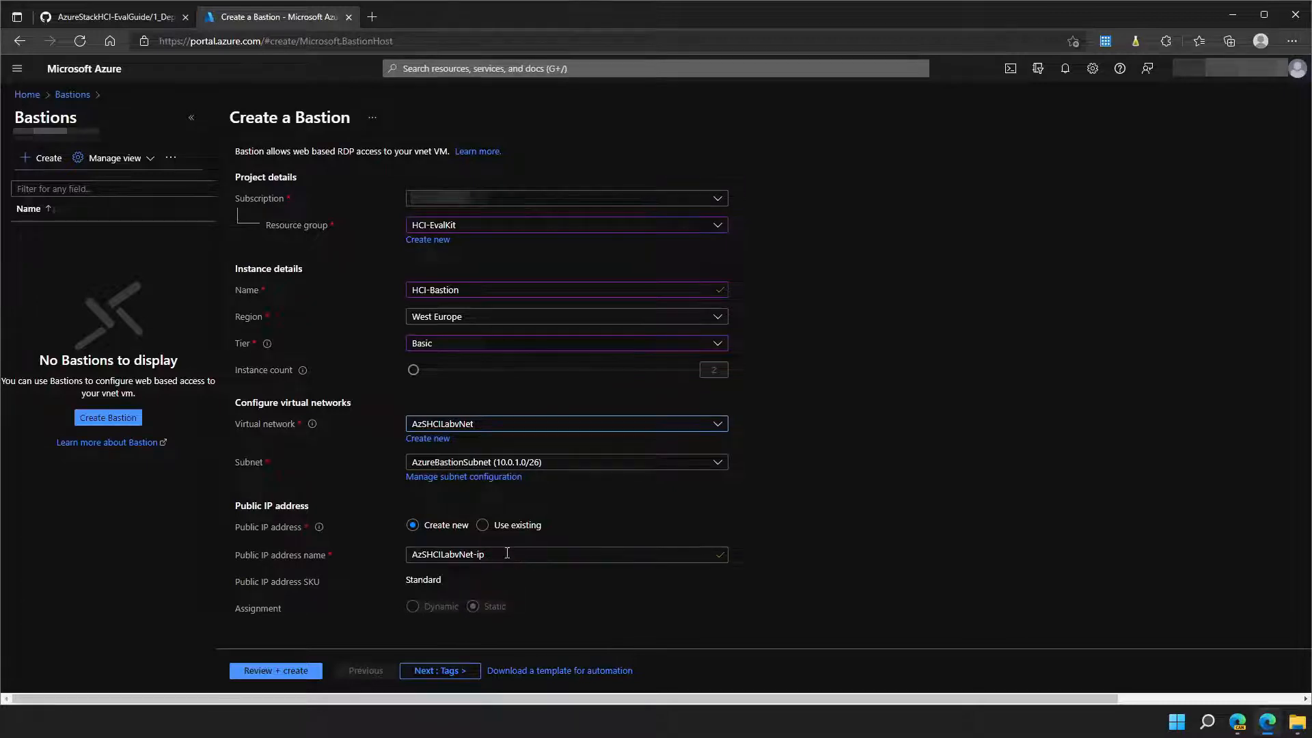
pyautogui.click(307, 670)
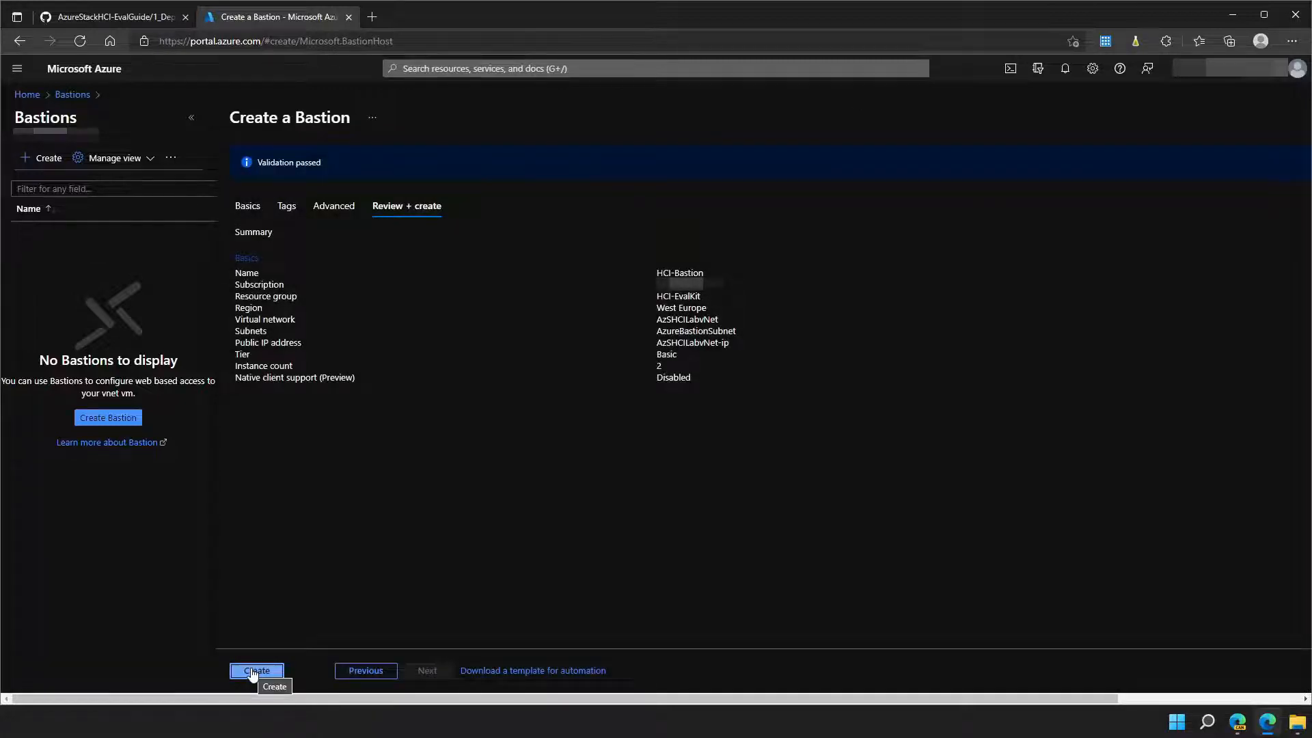
pyautogui.click(253, 671)
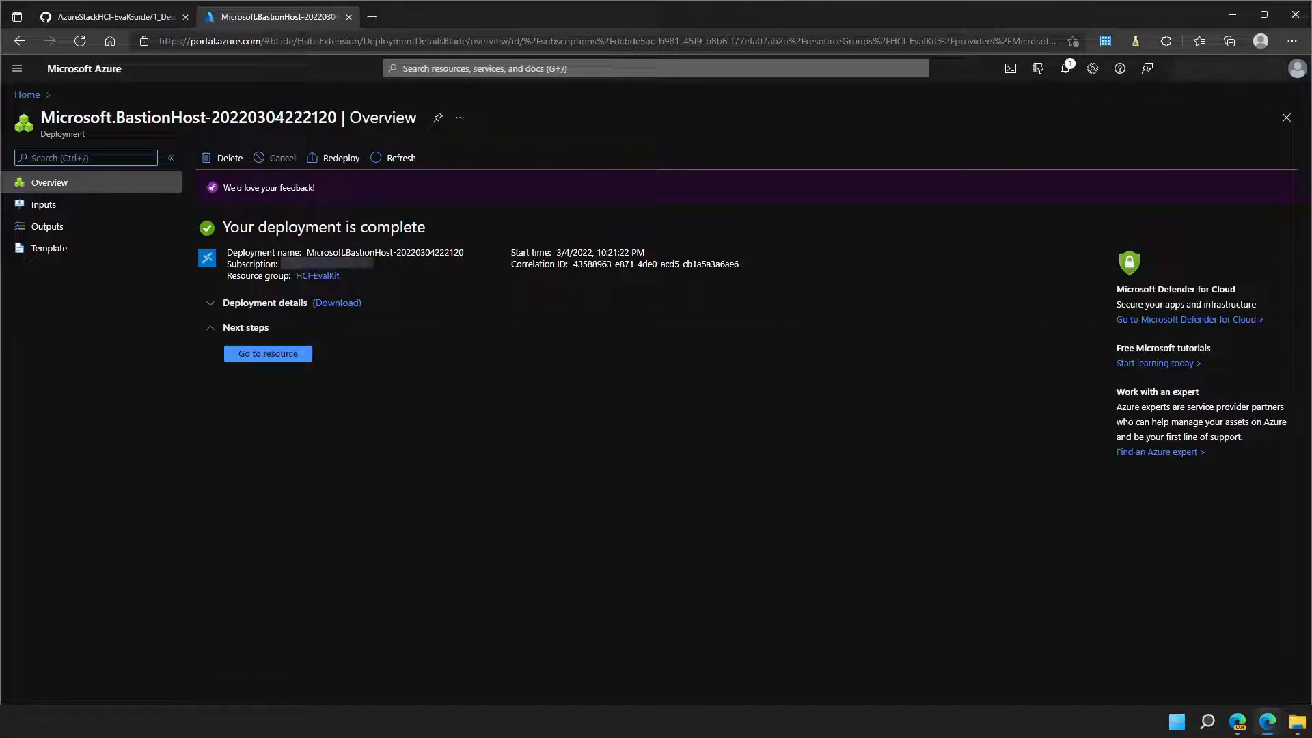
# Step: Connect to the AzSHCIHost001 virtual machine through Bastion with the username AzureUser and the account password
pyautogui.click(24, 96)
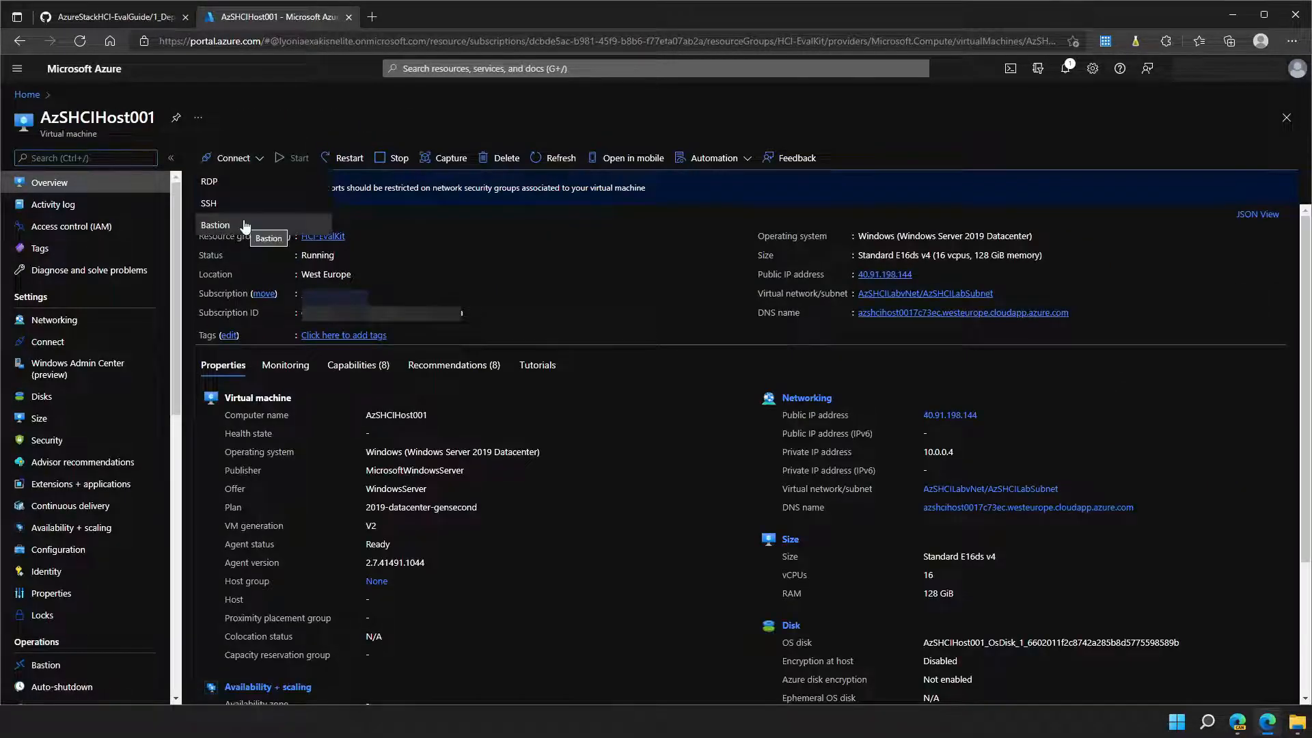
pyautogui.click(225, 226)
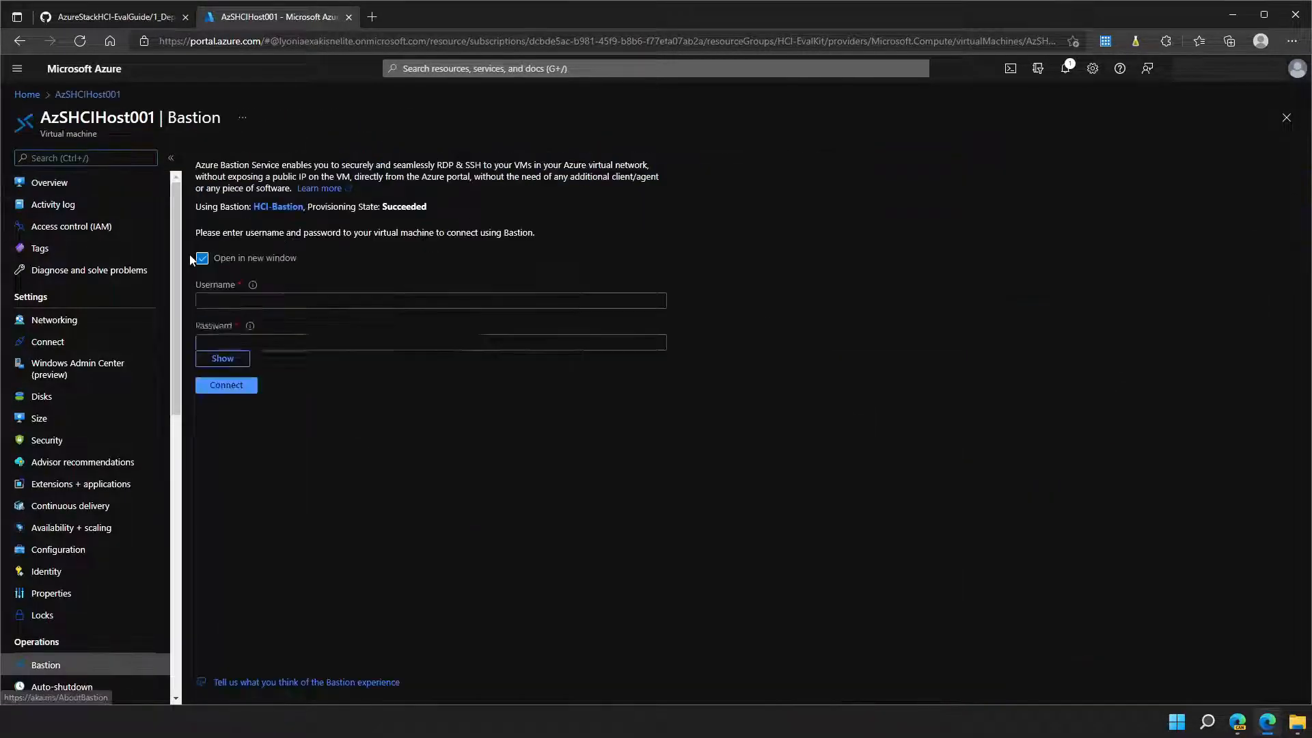
pyautogui.click(328, 301)
pyautogui.click(331, 300)
pyautogui.write('AzureUser')
pyautogui.click(332, 343)
pyautogui.write('••••••••••••••••')
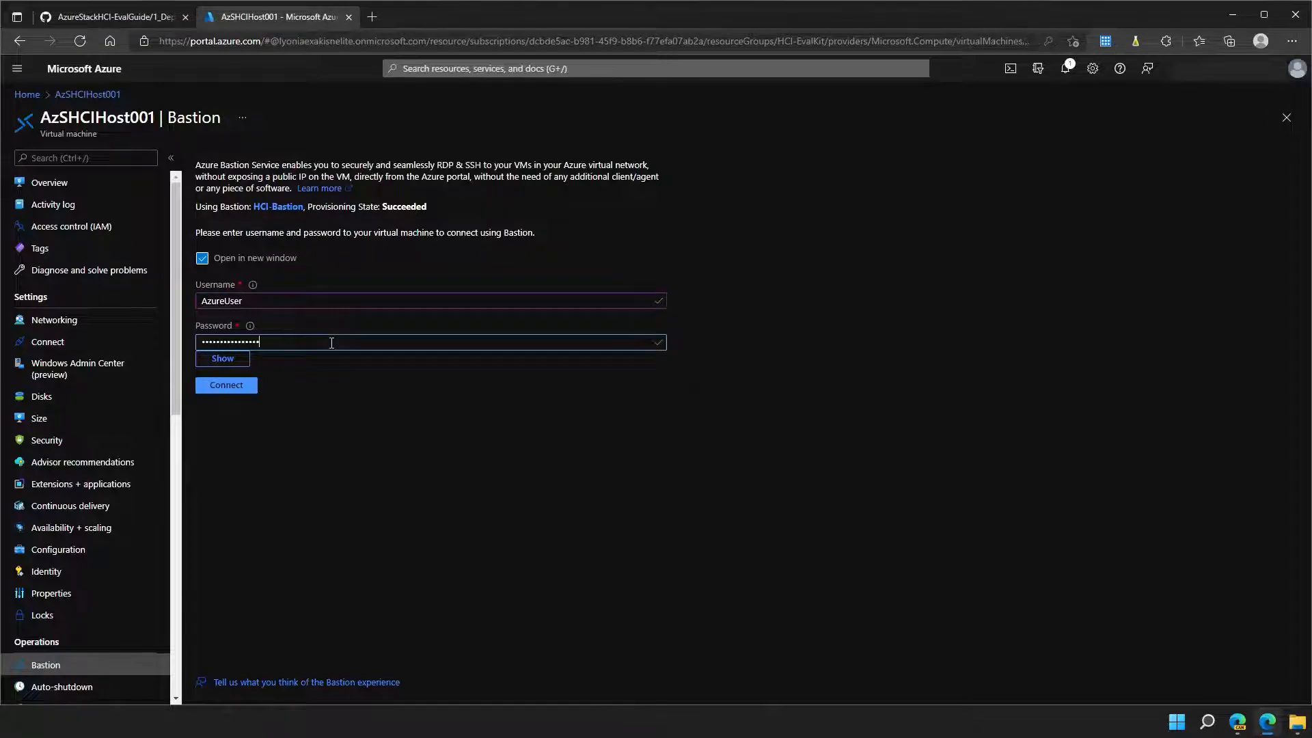
pyautogui.press('Return')
pyautogui.click(214, 145)
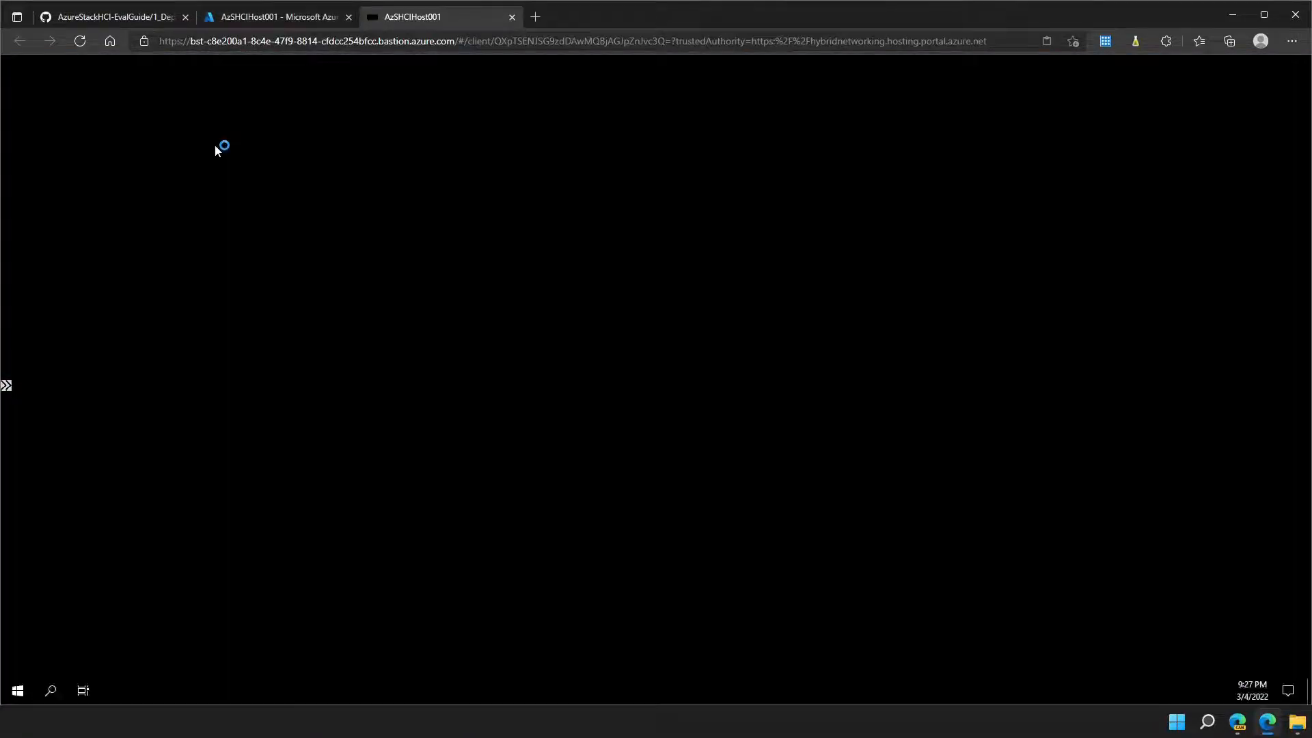
# Step: Copy the Get-DscConfigurationStatus command from the troubleshooting section of the GitHub deployment guide
pyautogui.click(105, 20)
pyautogui.scroll(2, 317, 359)
pyautogui.scroll(-2, 318, 359)
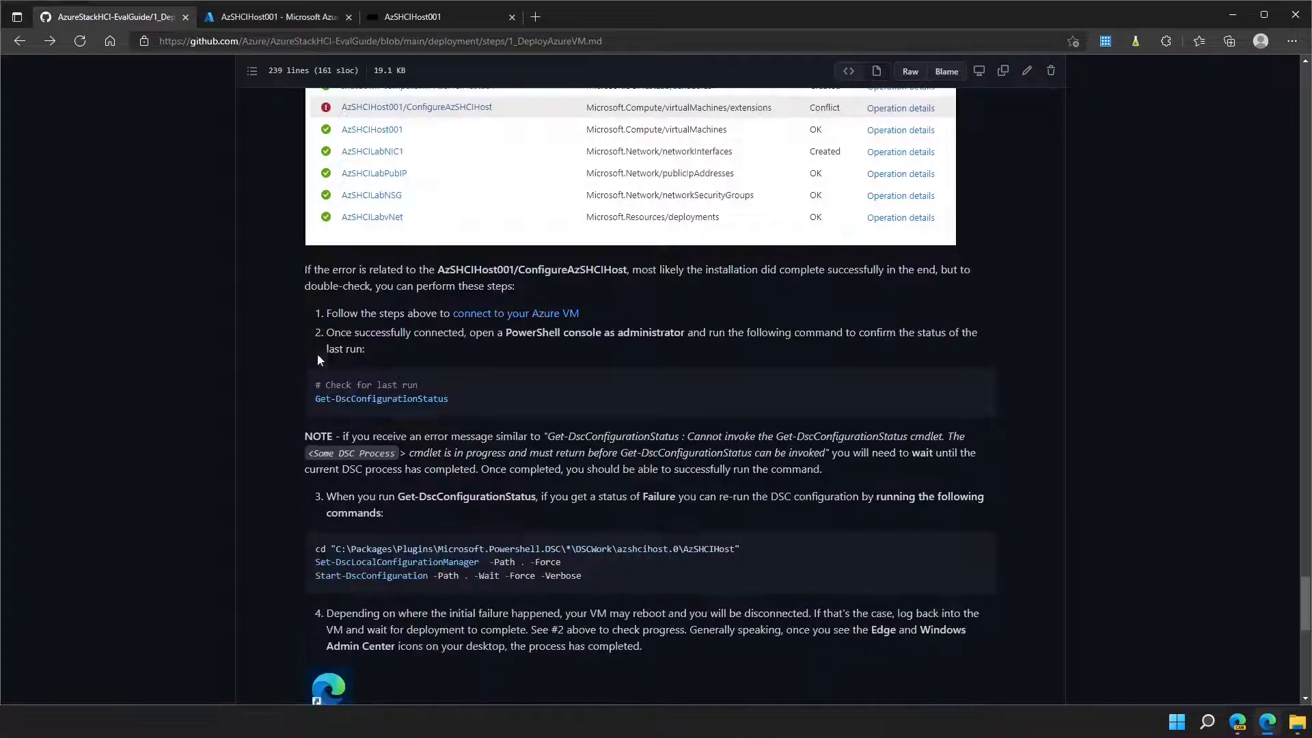
pyautogui.moveTo(315, 398); pyautogui.dragTo(452, 399)
pyautogui.hotkey('ctrl', 'c')
# Step: Open Windows PowerShell as administrator on AzSHCIHost001 and paste in the Get-DscConfigurationStatus command
pyautogui.click(421, 19)
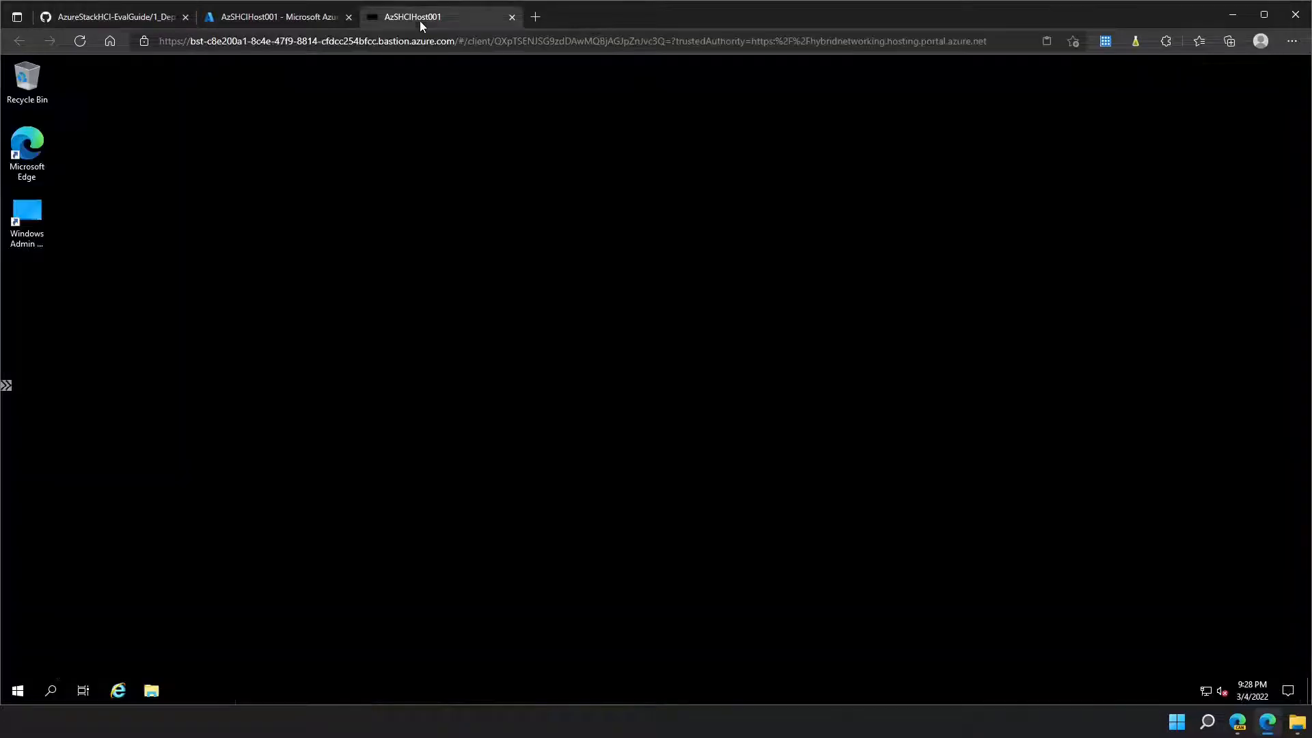
pyautogui.click(18, 693)
pyautogui.rightClick(330, 333)
pyautogui.moveTo(366, 401)
pyautogui.click(583, 451)
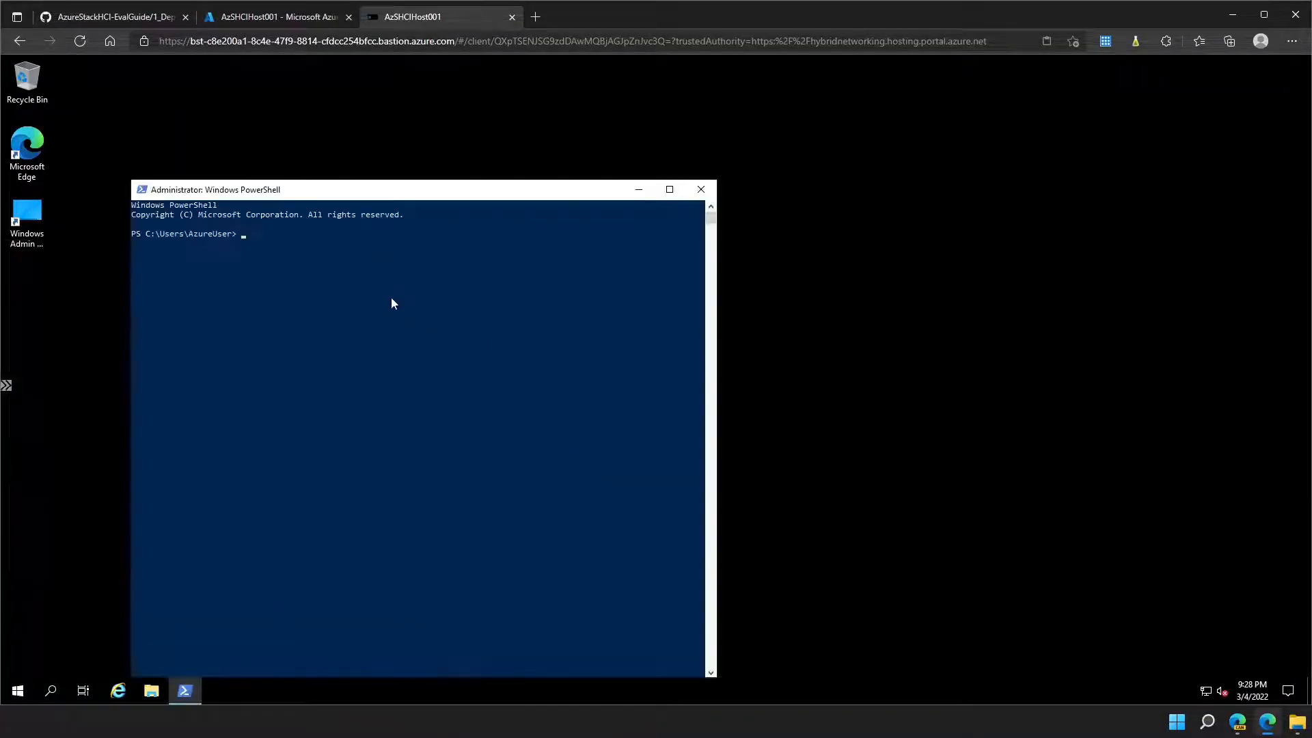
pyautogui.rightClick(357, 297)
pyautogui.moveTo(348, 198); pyautogui.dragTo(584, 141)
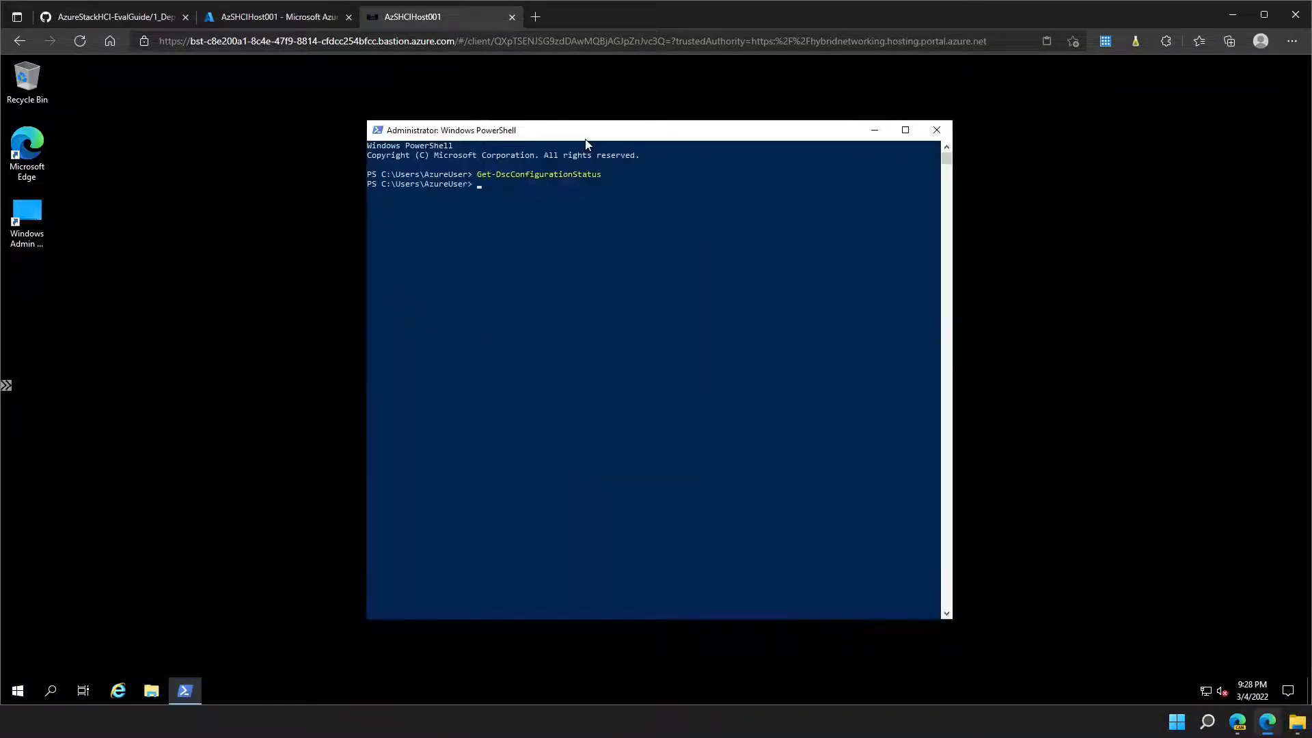
# Step: Copy the guide's three commands for re-running the DSC configuration and run them in PowerShell on the host VM
pyautogui.click(112, 17)
pyautogui.scroll(-2, 478, 410)
pyautogui.moveTo(316, 454); pyautogui.dragTo(546, 481)
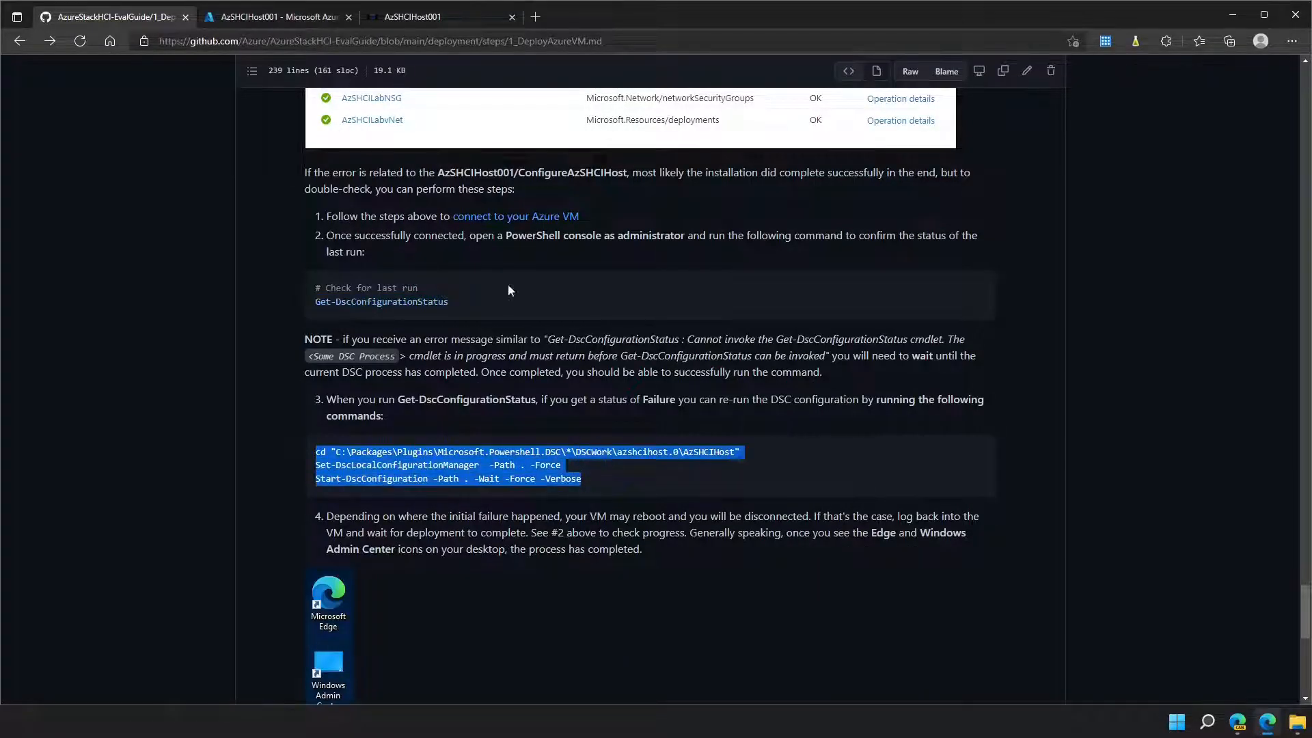
pyautogui.hotkey('ctrl', 'c')
pyautogui.click(413, 16)
pyautogui.rightClick(466, 254)
pyautogui.press('Return')
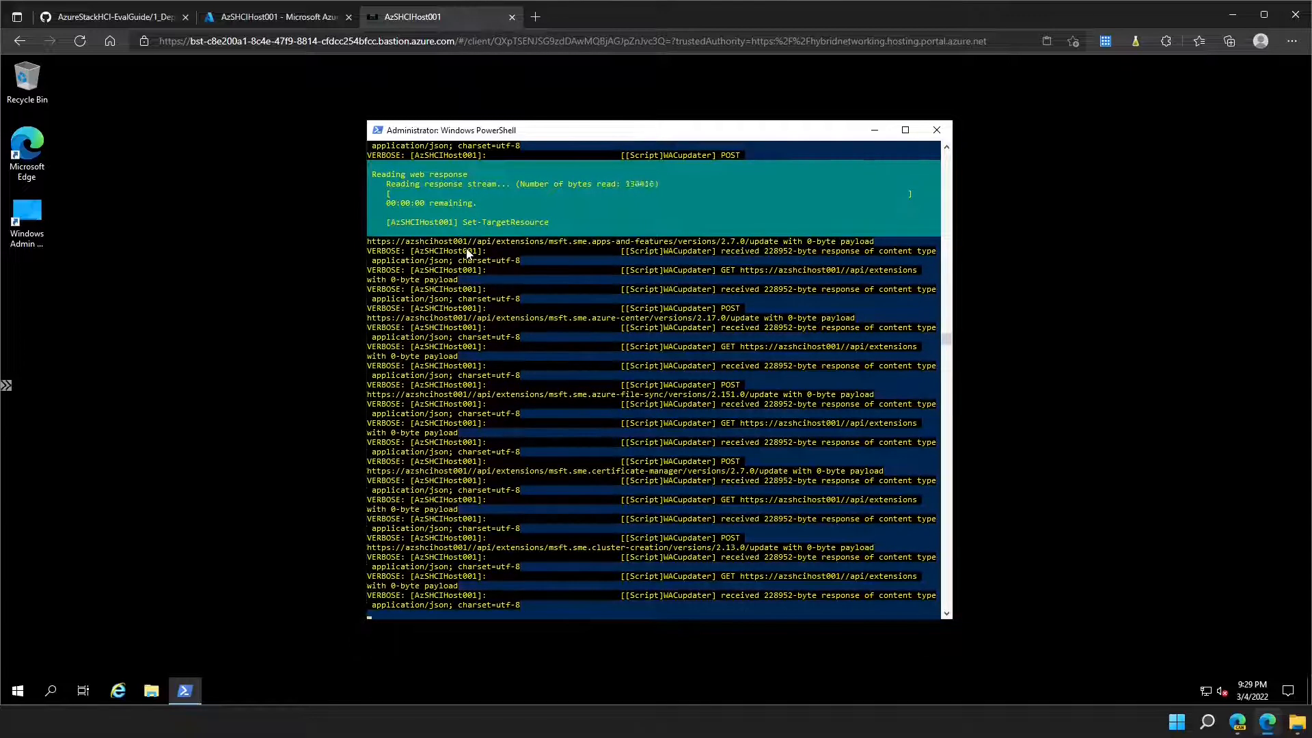
# Step: Check step 5 of the guide's troubleshooting instructions and run Get-DscConfigurationStatus again on the host VM
pyautogui.click(133, 16)
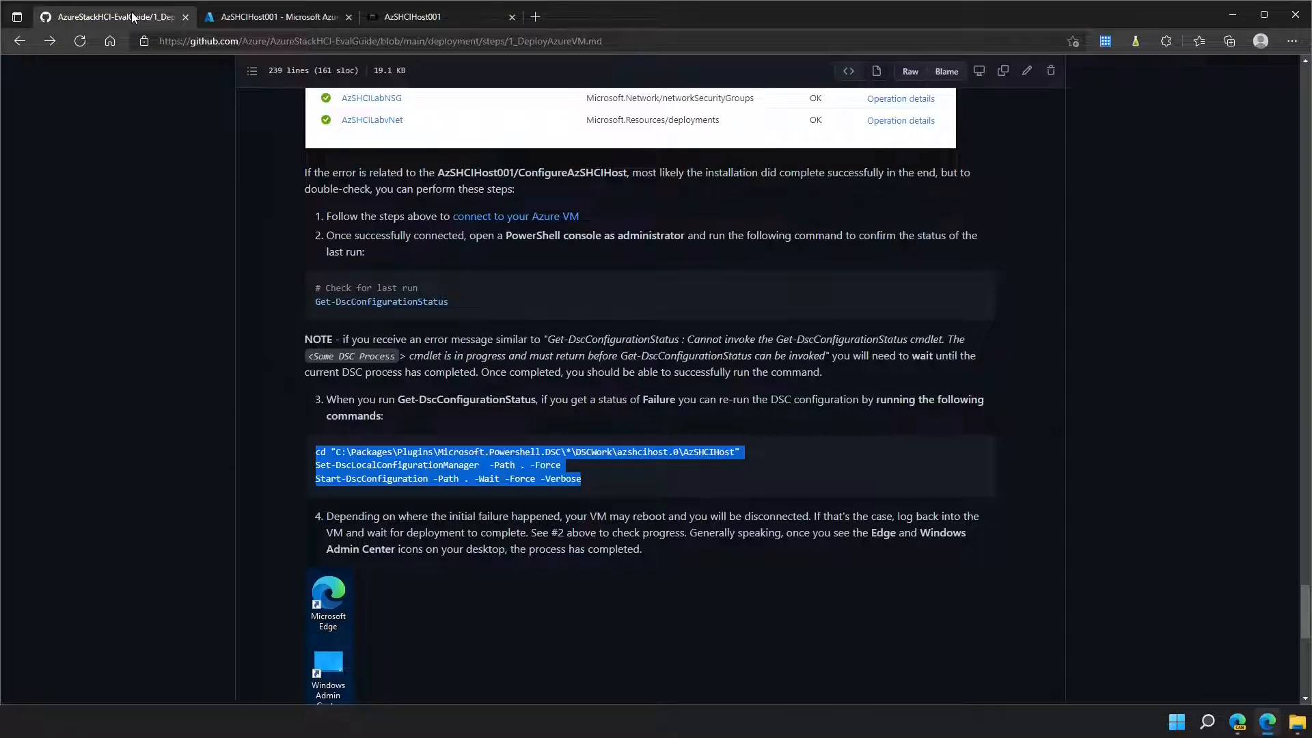
pyautogui.scroll(-5, 362, 301)
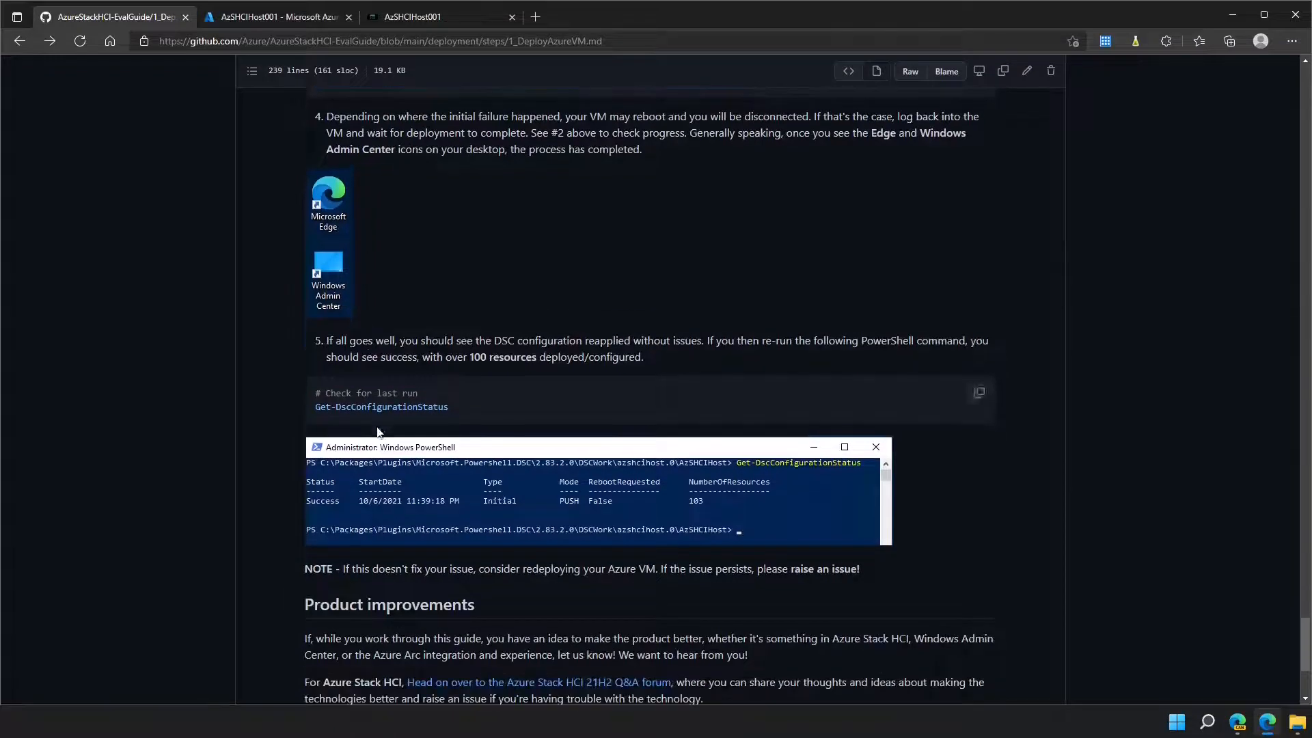
pyautogui.moveTo(314, 407); pyautogui.dragTo(440, 406)
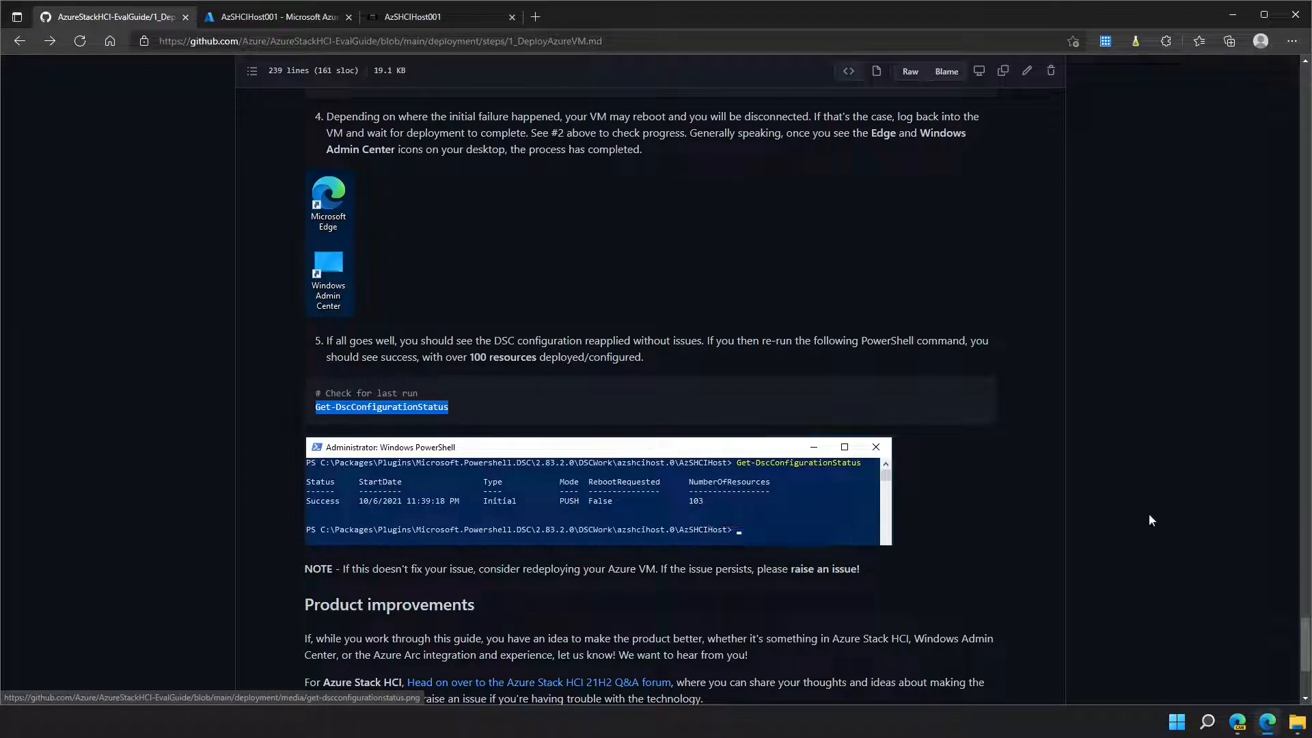
pyautogui.click(432, 18)
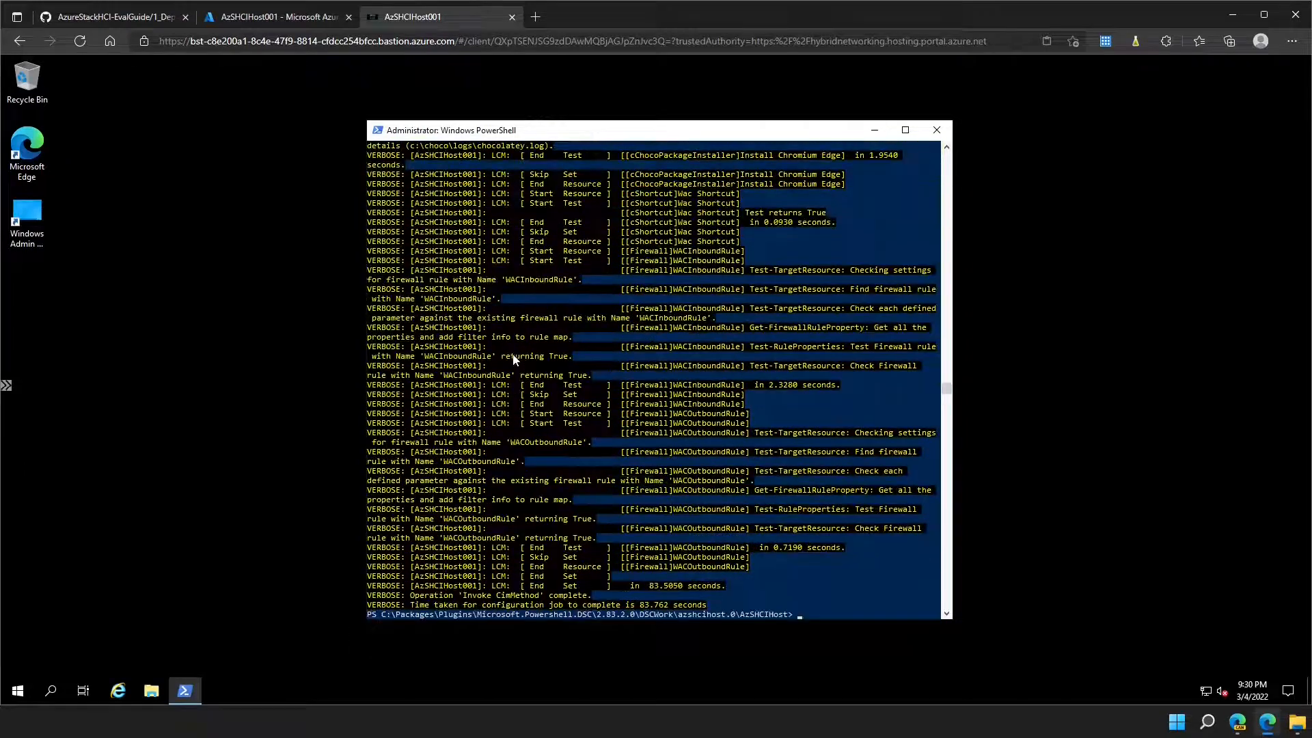
pyautogui.press('Return')
pyautogui.press('Return')
pyautogui.press('Up')
pyautogui.press('Up')
pyautogui.press('Up')
pyautogui.press('Return')
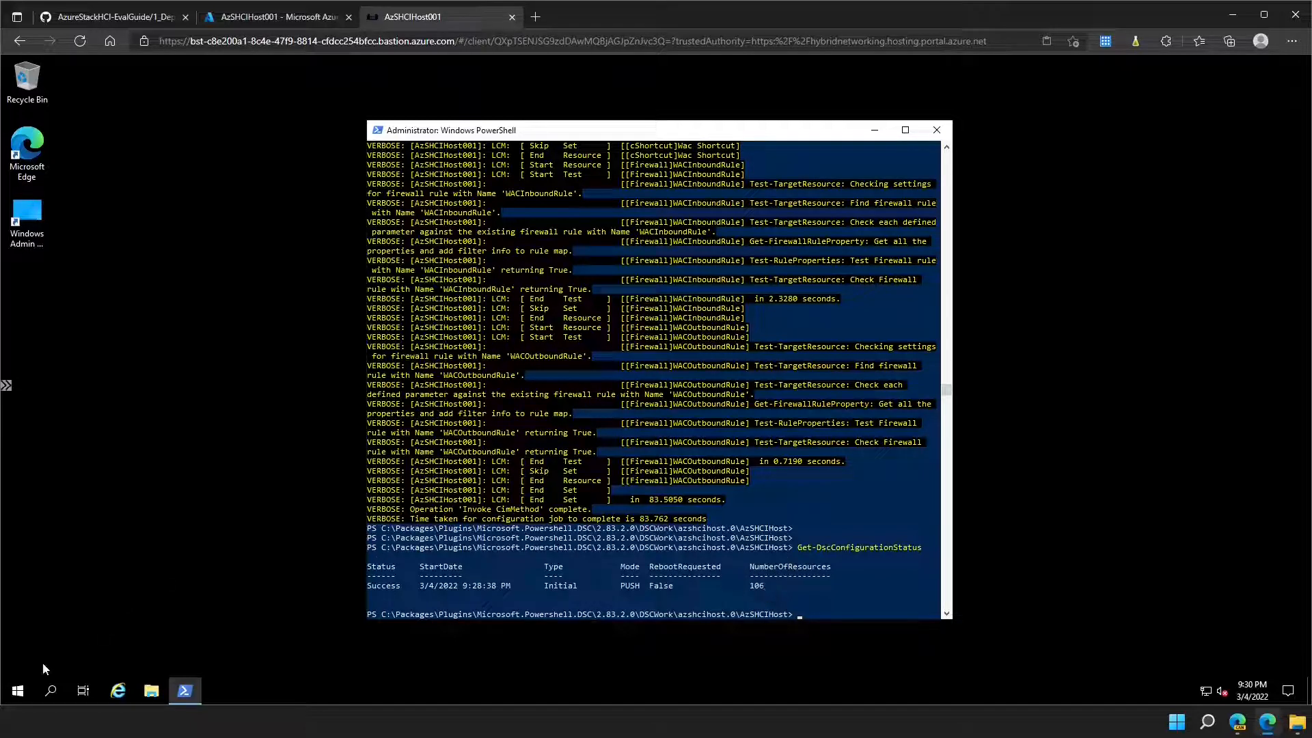
# Step: Open Active Directory Users and Computers from the host's administrative tools, inspect the azshci.local domain, and close it
pyautogui.click(18, 691)
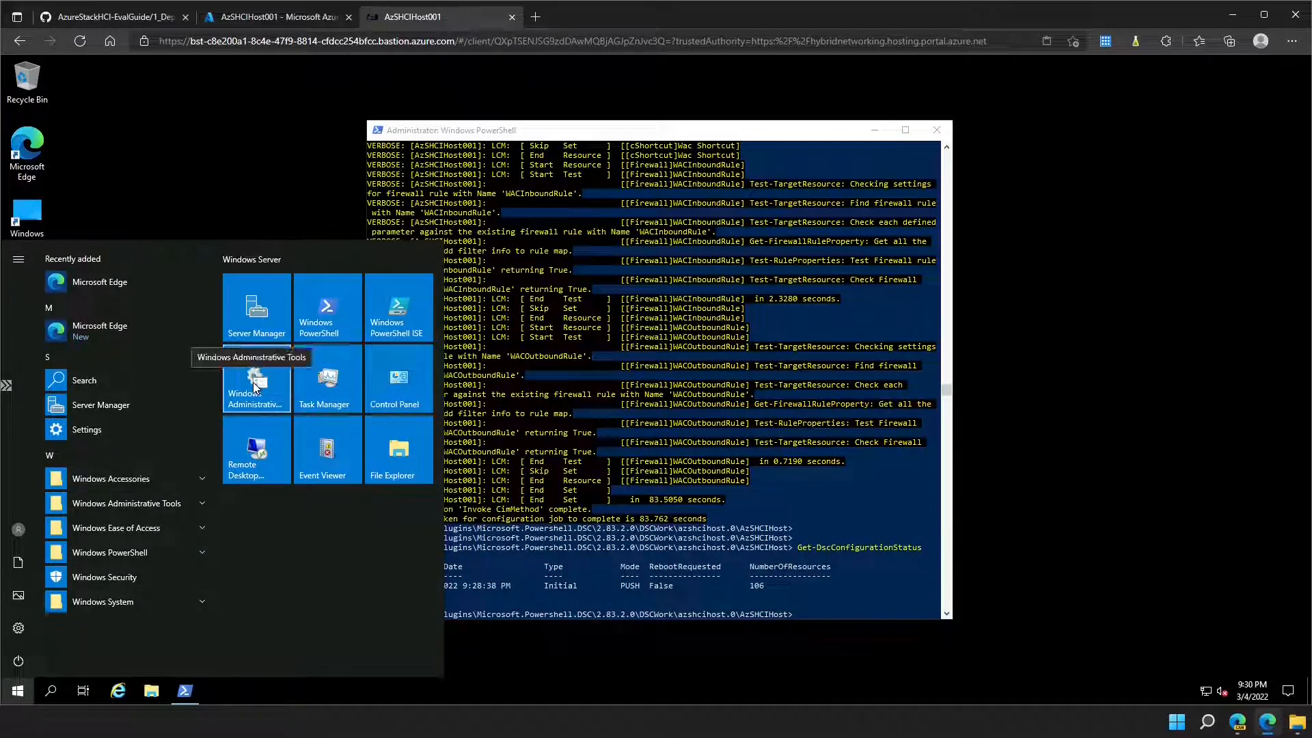
pyautogui.click(254, 384)
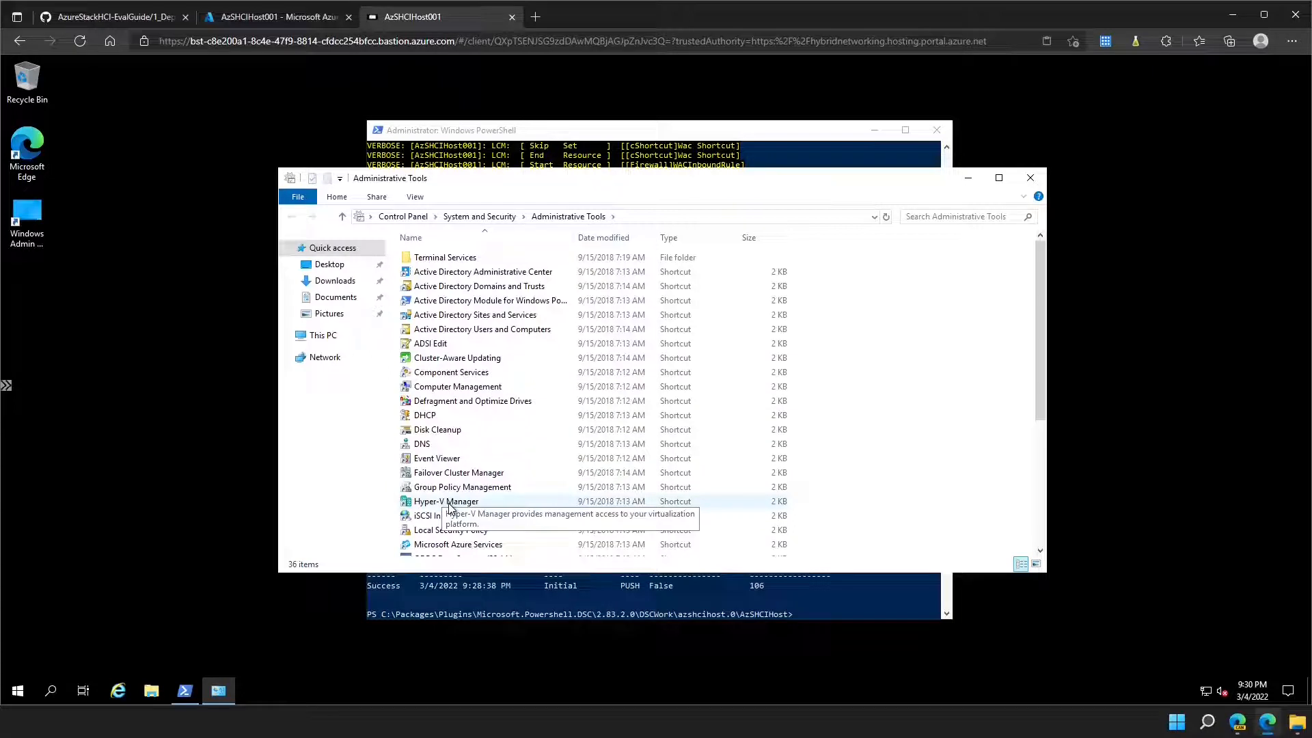
pyautogui.click(473, 330)
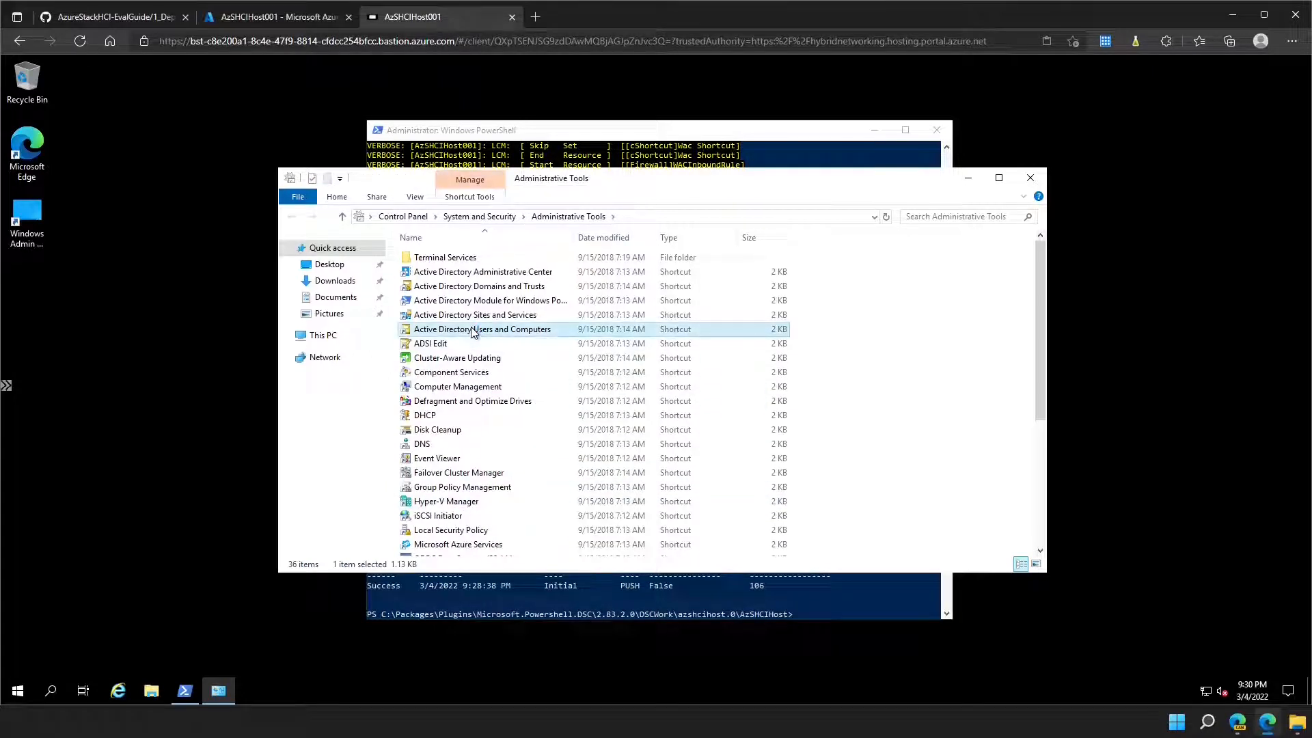
pyautogui.doubleClick(473, 330)
pyautogui.click(116, 206)
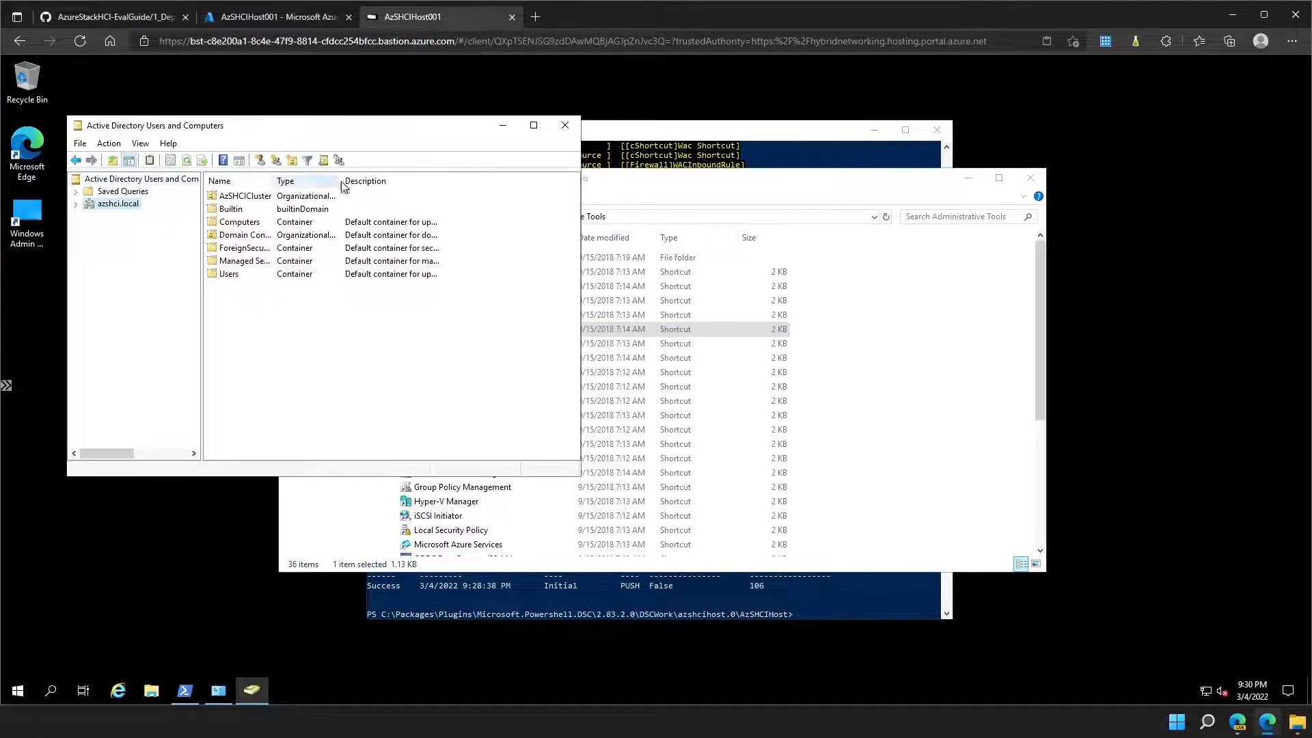
pyautogui.click(565, 125)
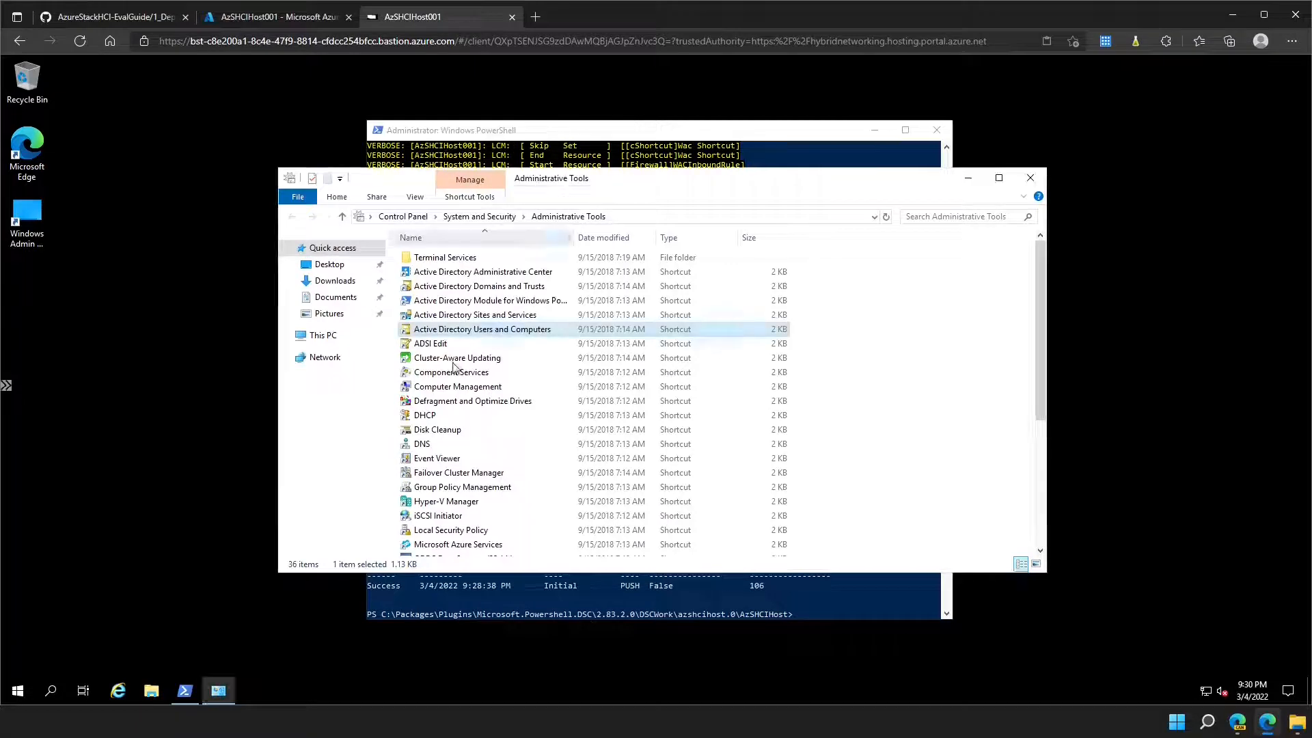
# Step: Open Hyper-V Manager and inspect the nested virtual machines on AZSHCIHOST001, including AZSHCINODE02
pyautogui.doubleClick(448, 503)
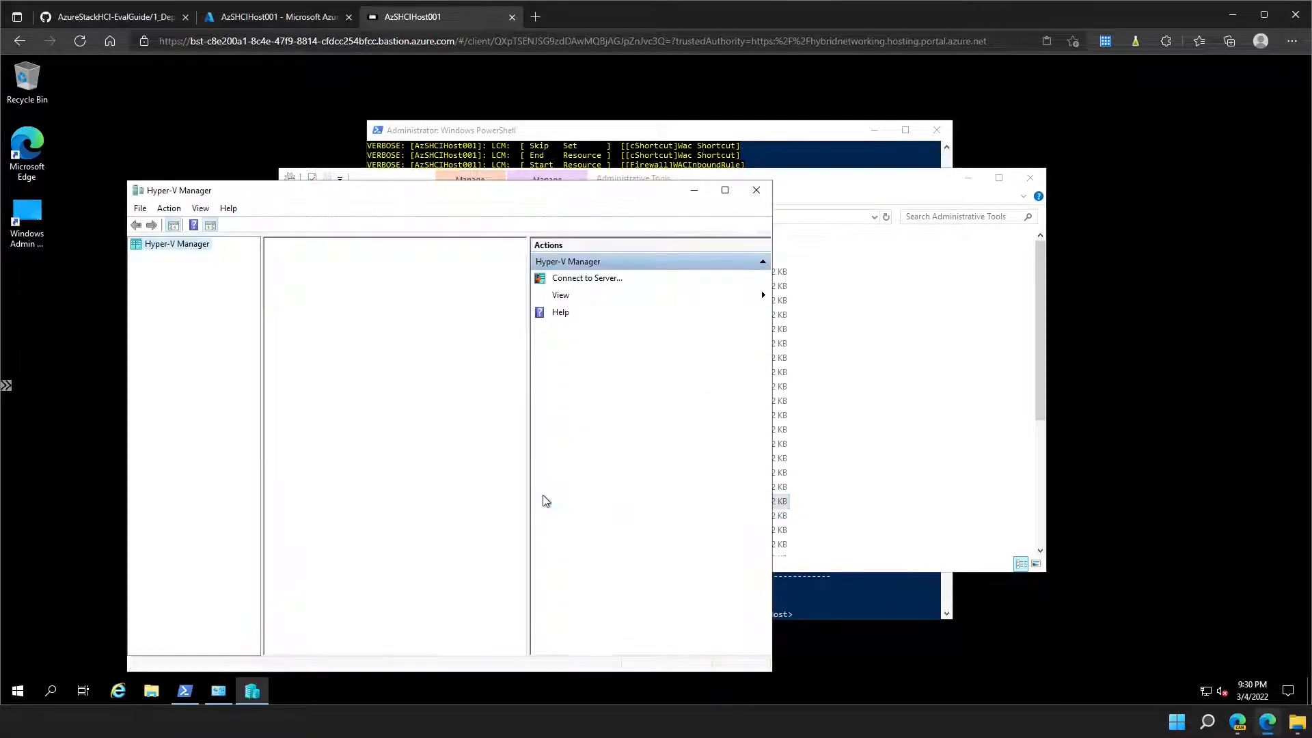
pyautogui.click(171, 258)
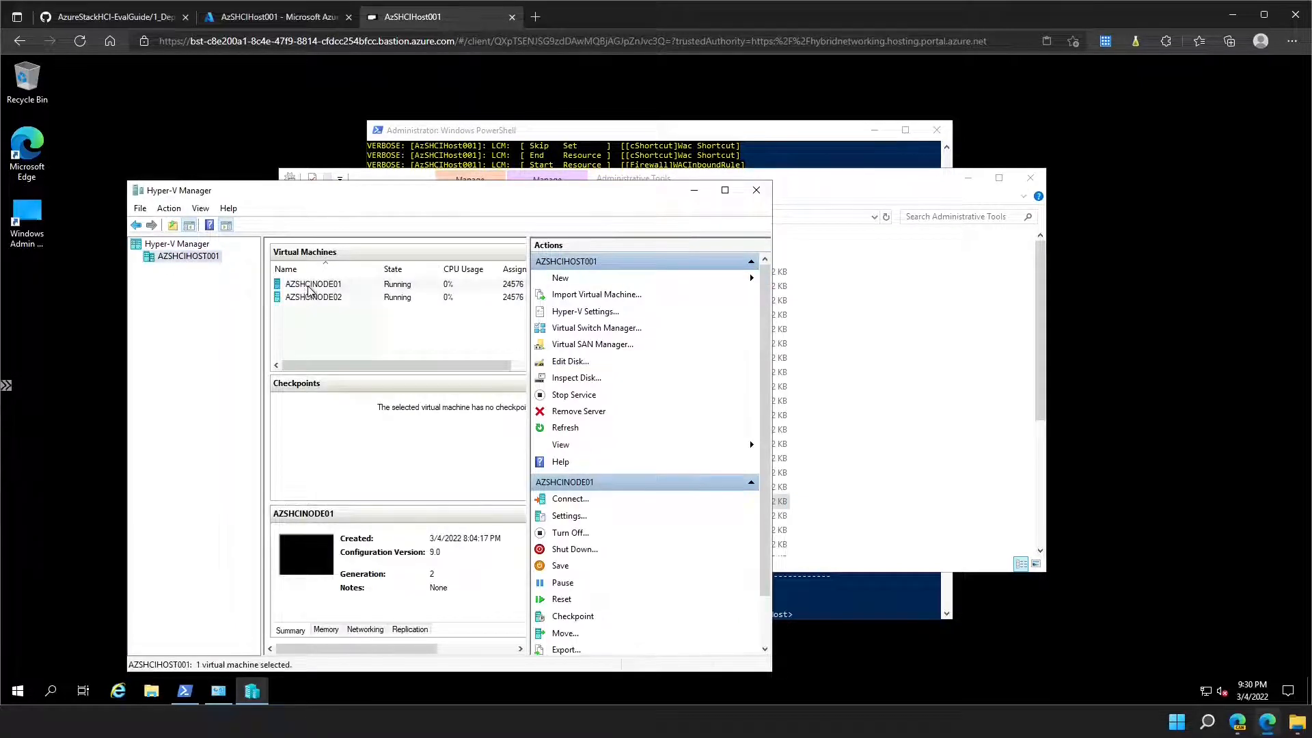
pyautogui.click(309, 296)
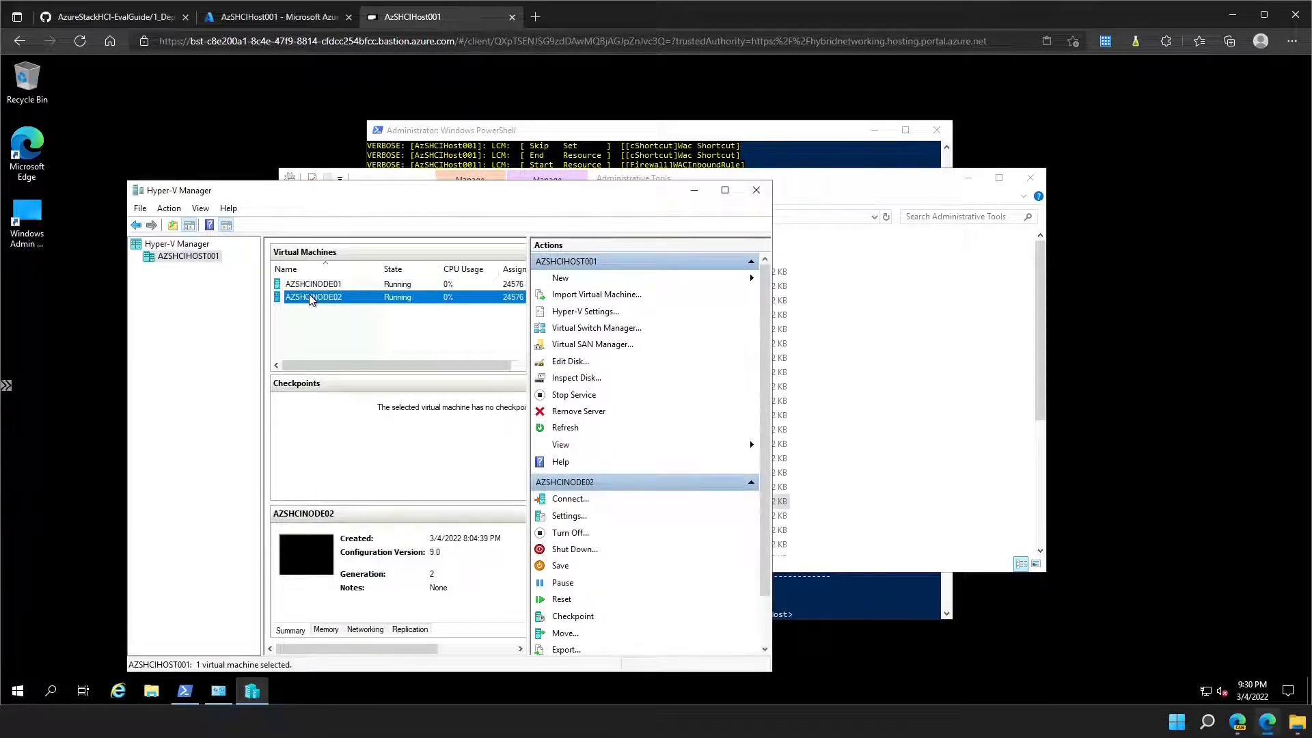
# Step: Review the deployment guide's architecture diagram and its sections on VM sizes, deployment and accessing the Azure VM
pyautogui.click(107, 15)
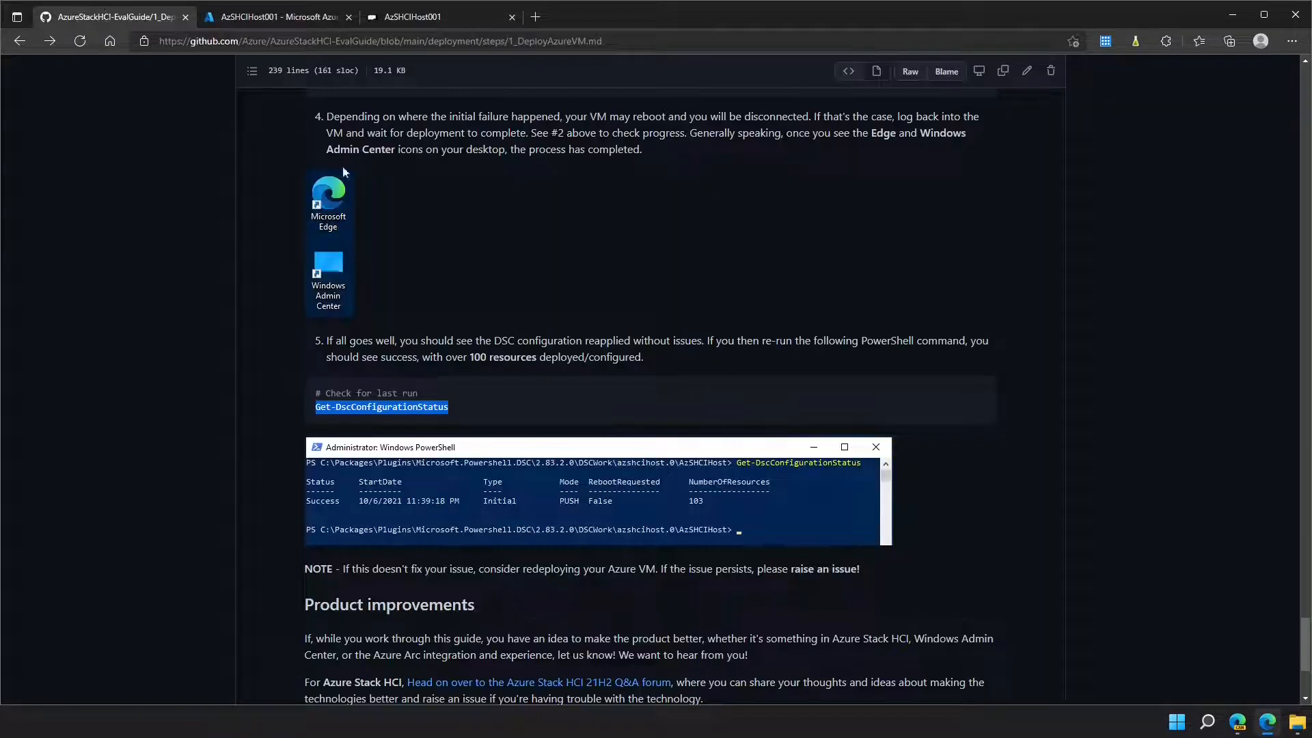
pyautogui.scroll(20, 535, 248)
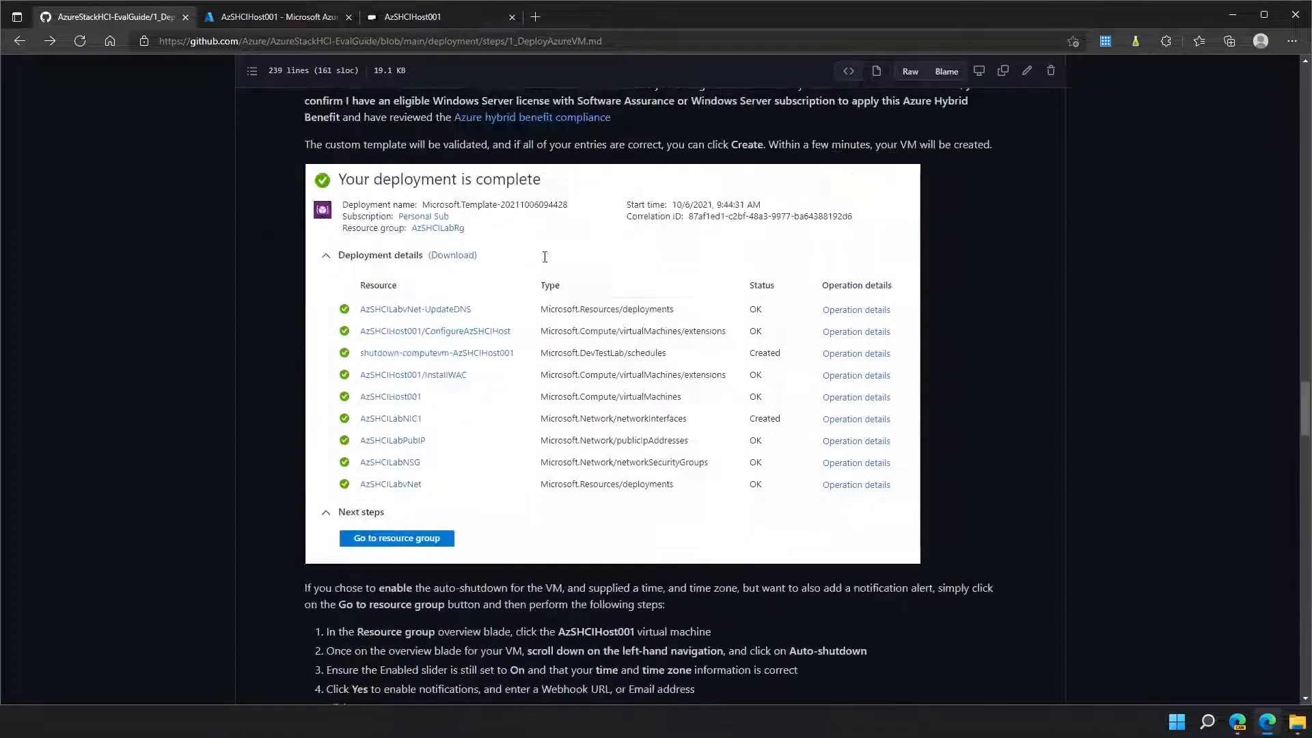
pyautogui.scroll(20, 545, 263)
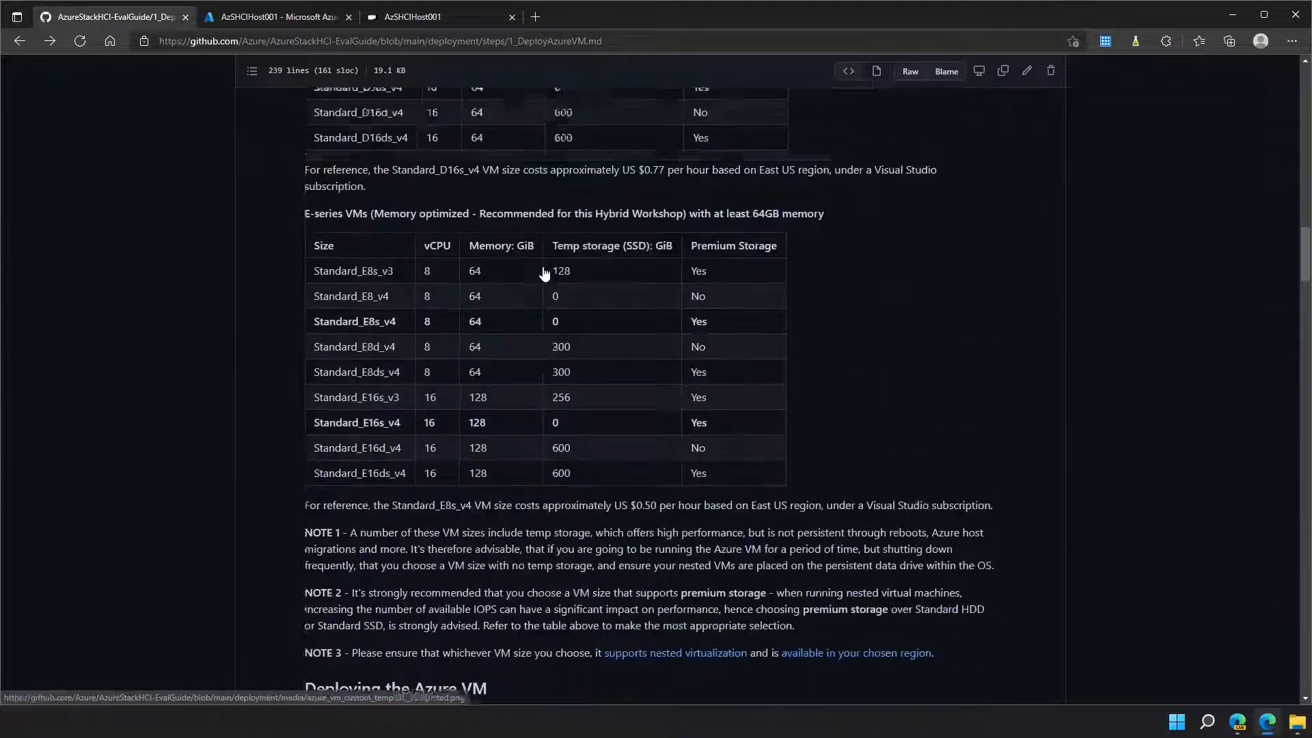
pyautogui.scroll(20, 545, 274)
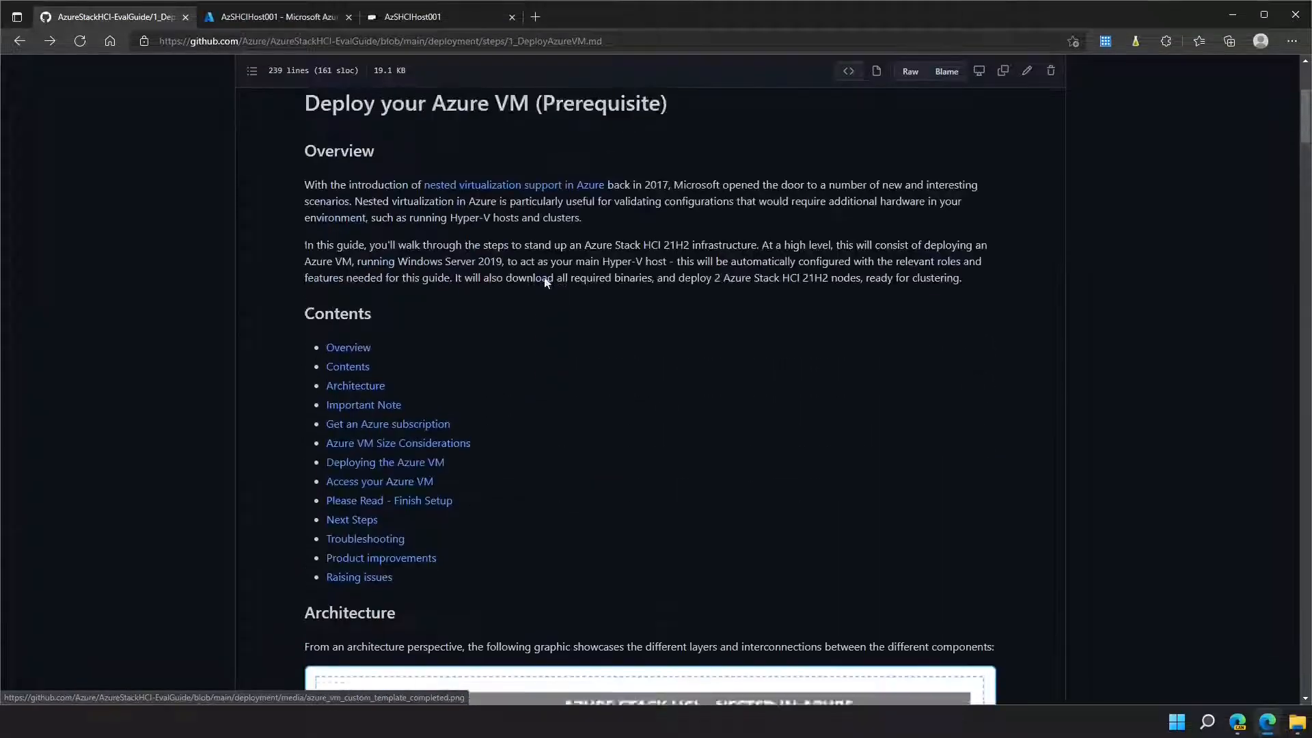
pyautogui.scroll(-5, 545, 282)
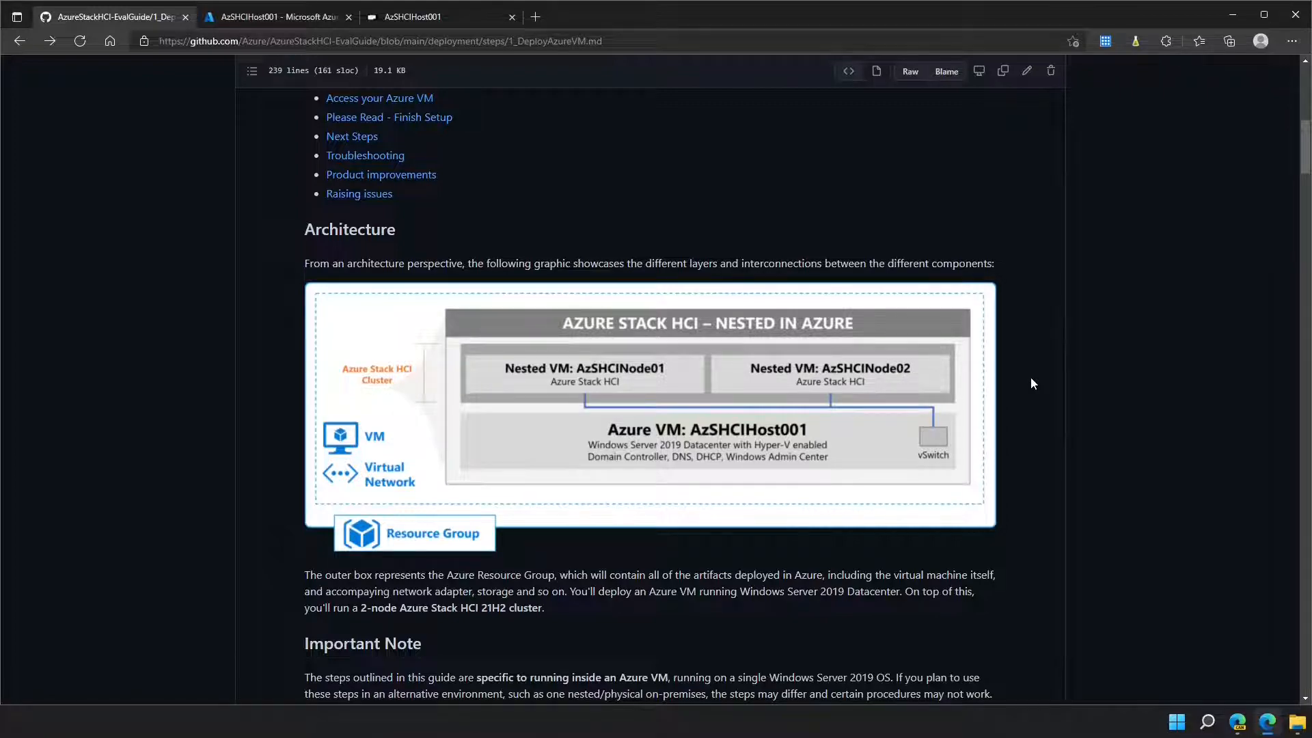
pyautogui.scroll(-5, 1018, 382)
pyautogui.scroll(-10, 1017, 384)
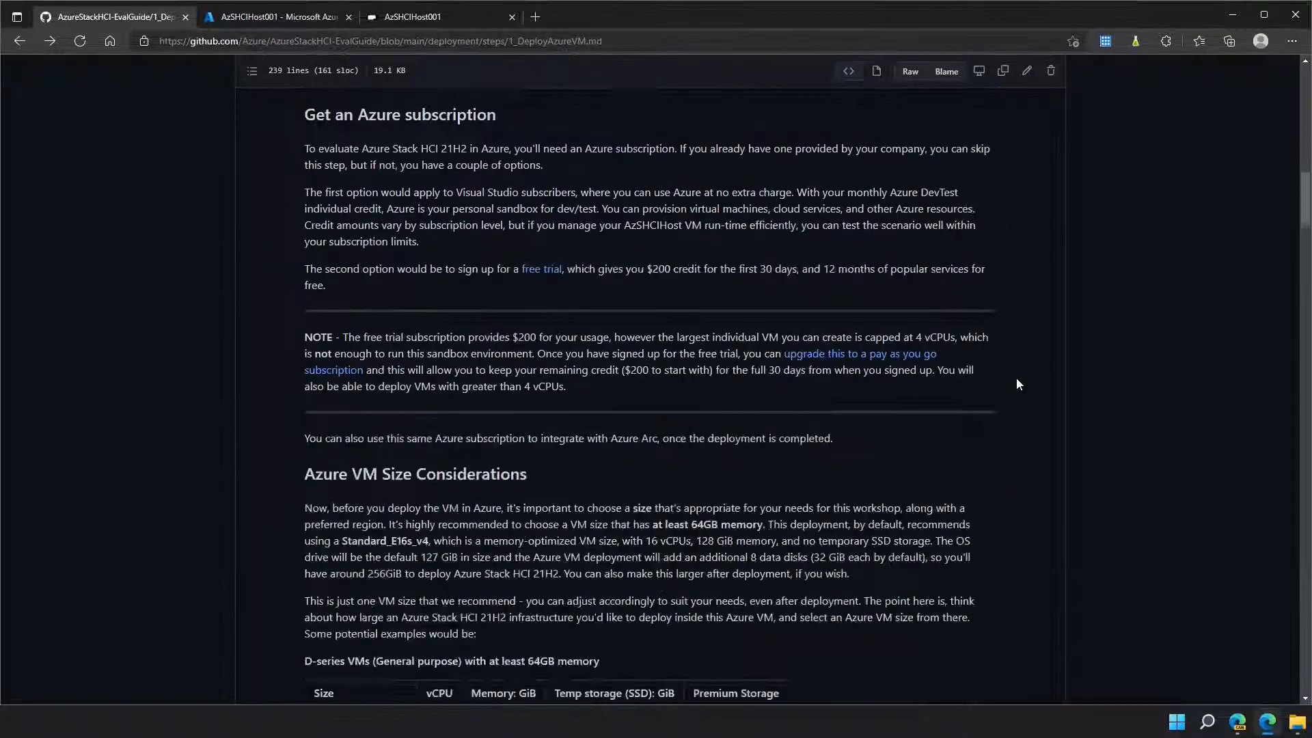
pyautogui.scroll(-18, 1016, 384)
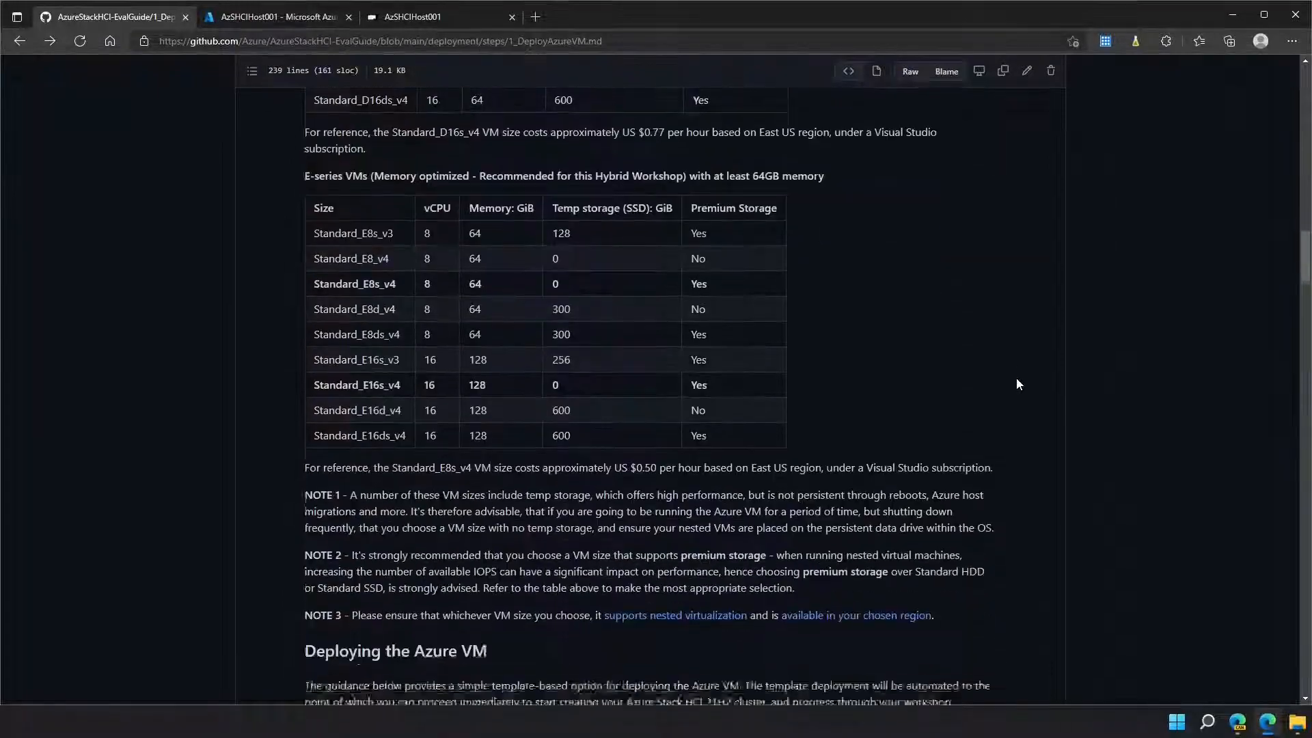
pyautogui.scroll(-18, 1016, 387)
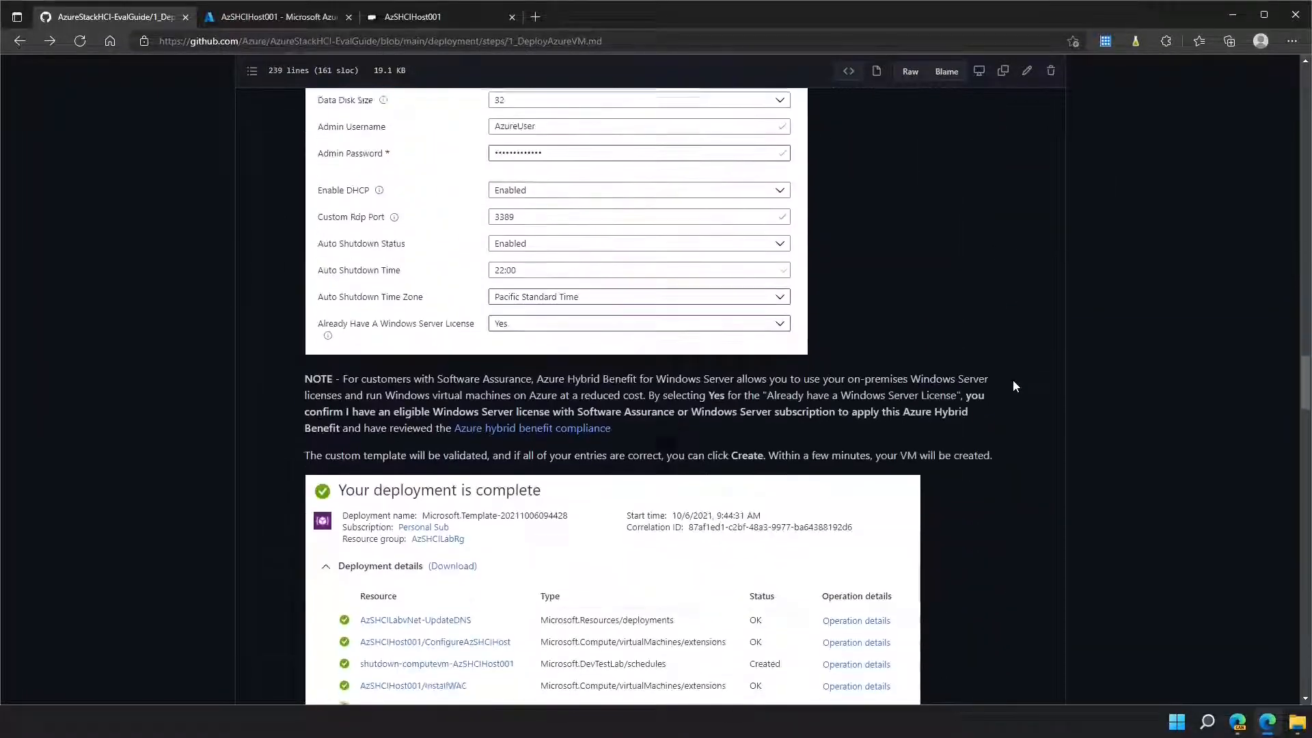
pyautogui.scroll(-5, 1014, 387)
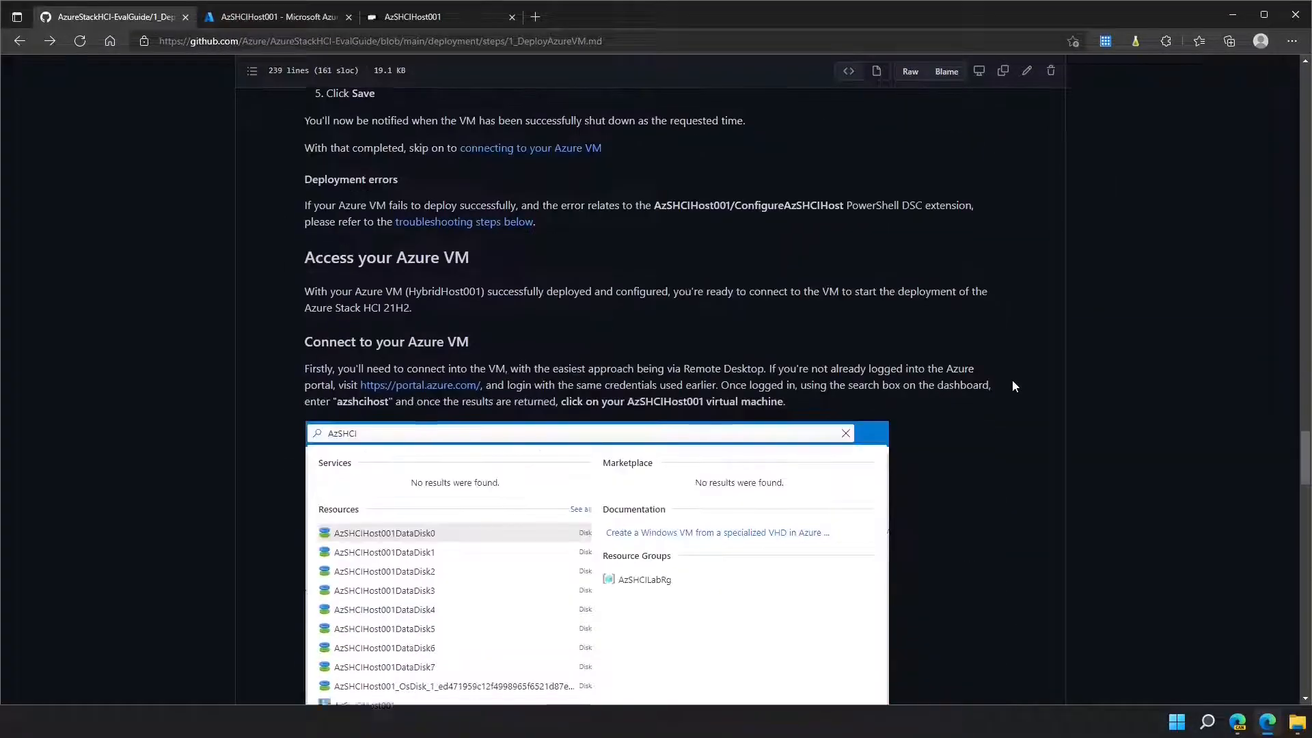